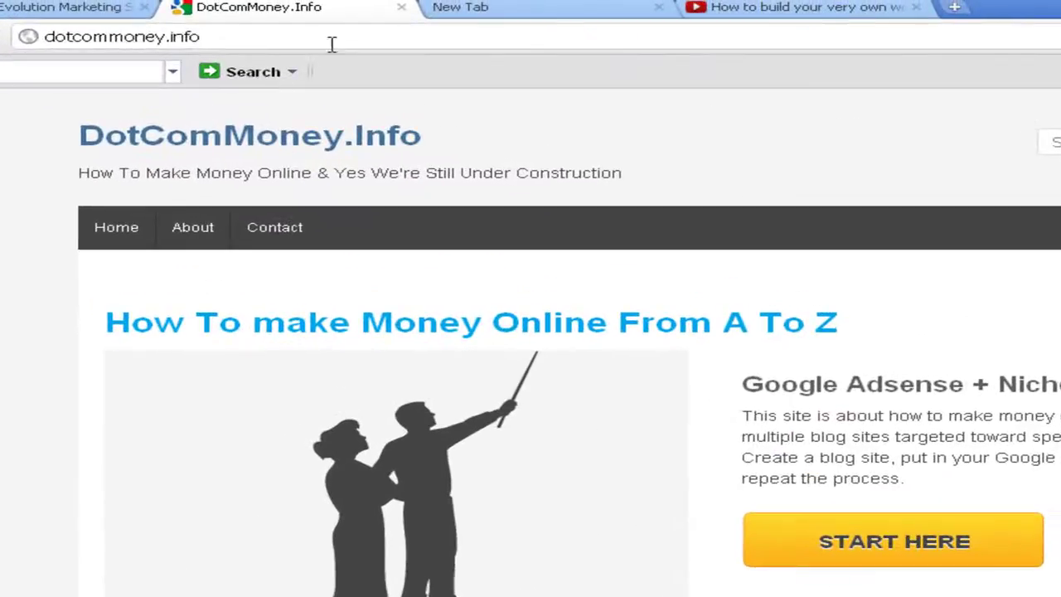
# Go to dotcommoney.info/wp-admin to bring up the site's WordPress login page
pyautogui.click(273, 15)
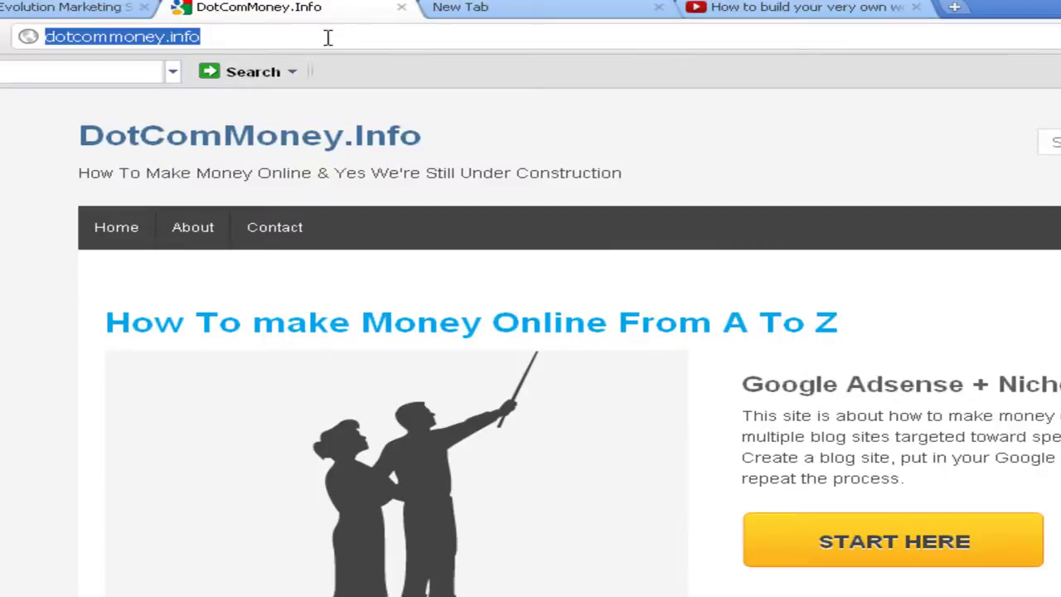
pyautogui.click(327, 38)
pyautogui.write('/')
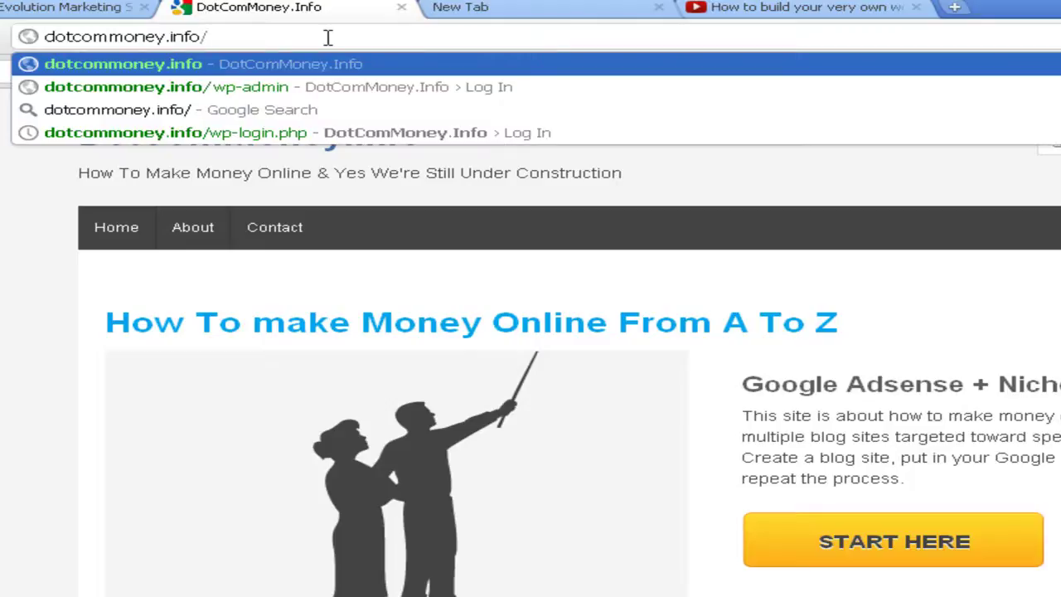
pyautogui.write('wp-adm')
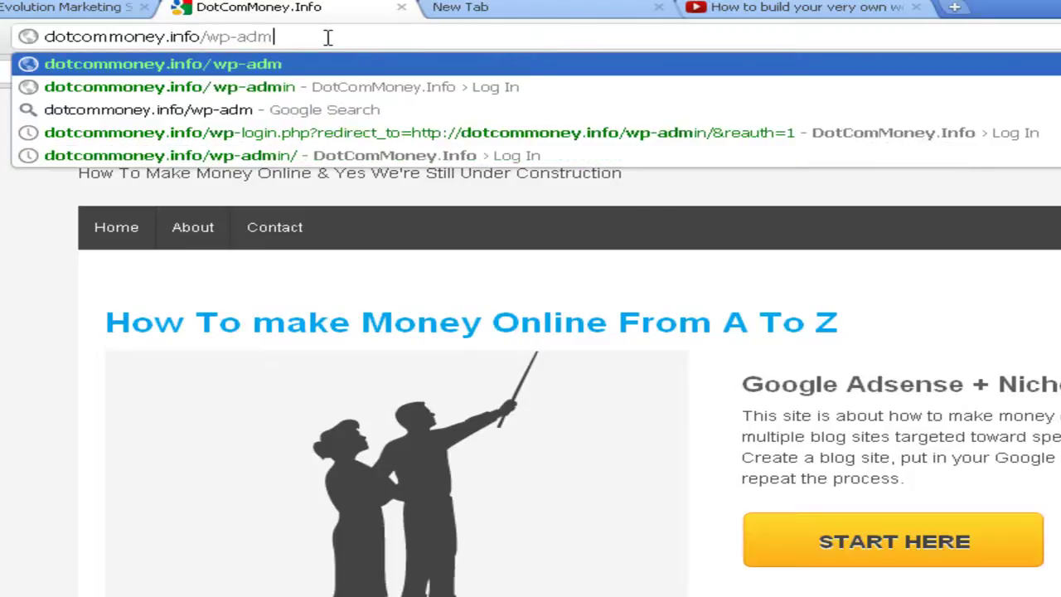
pyautogui.write('in')
pyautogui.press('Return')
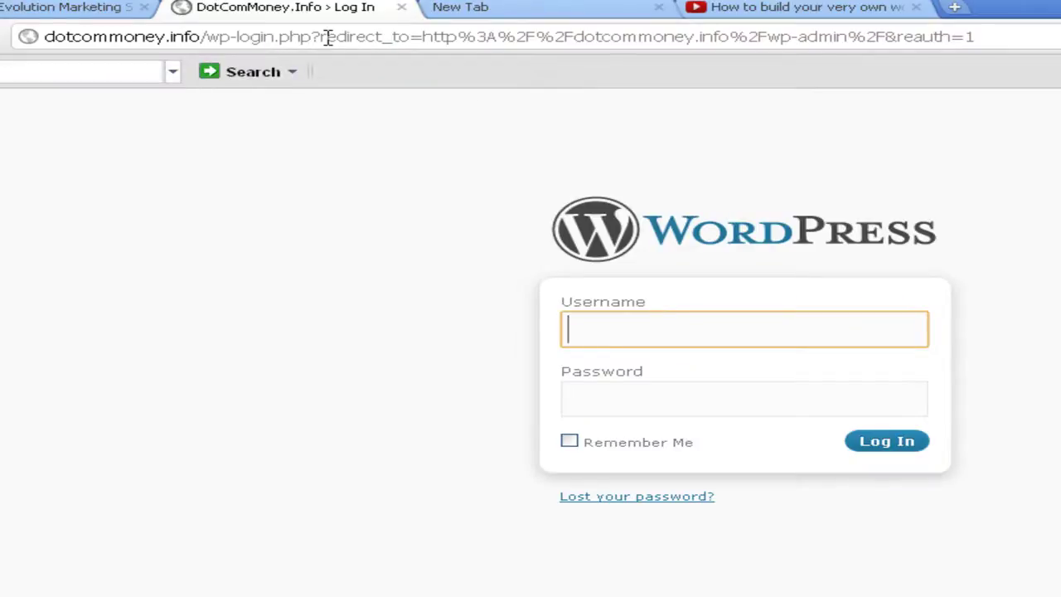
# Enter the administrator username in the login form, then move to the Password field
pyautogui.write('admin')
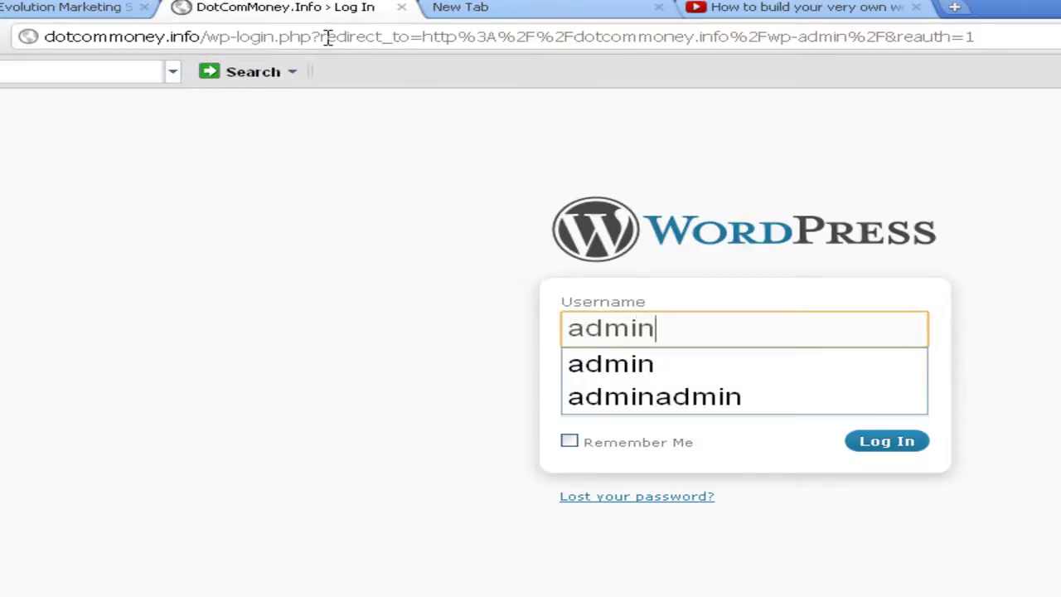
pyautogui.press('Tab')
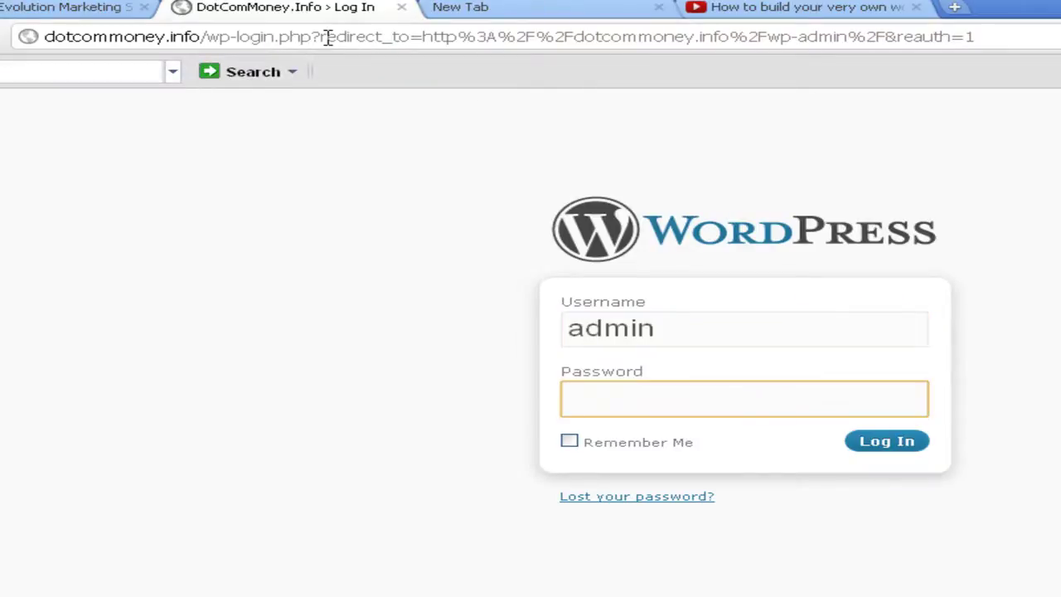
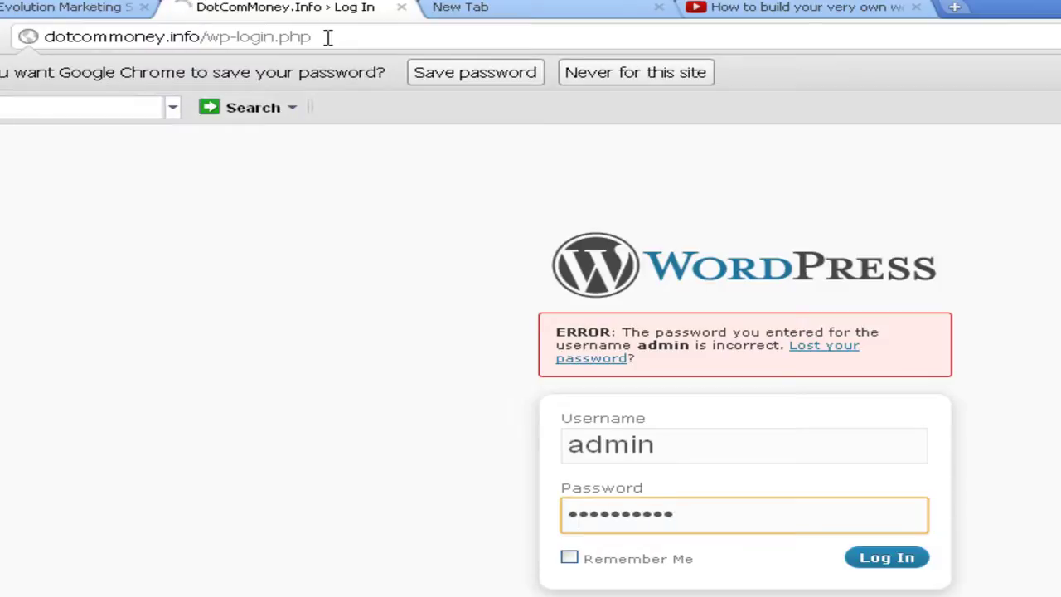
# Log in to the DotComMoney.Info admin and scroll the installed plugins list
pyautogui.press('Return')
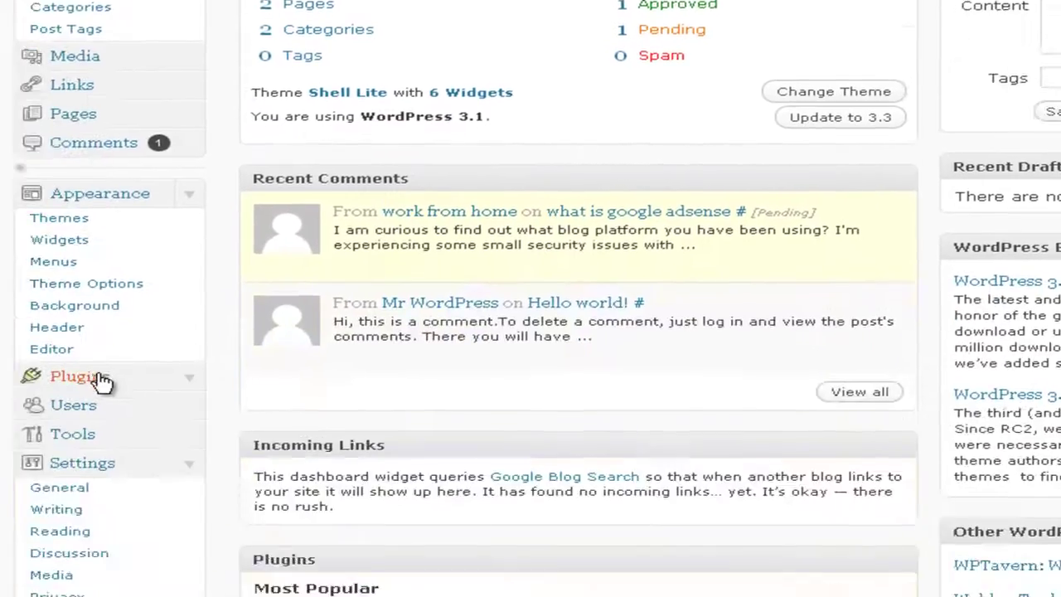
pyautogui.click(102, 358)
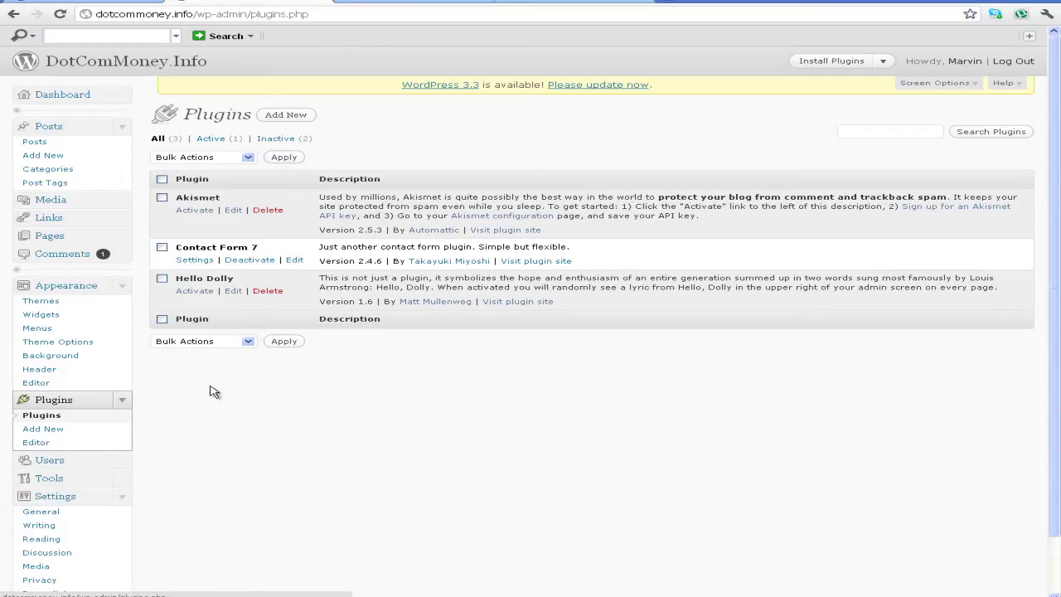
pyautogui.scroll(-2, 145, 532)
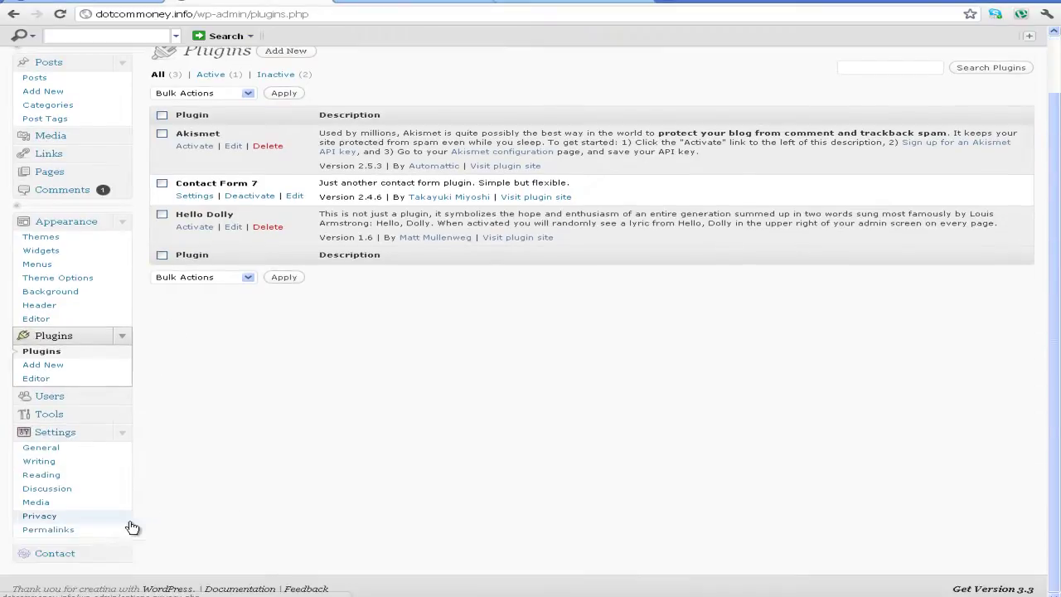
pyautogui.click(92, 558)
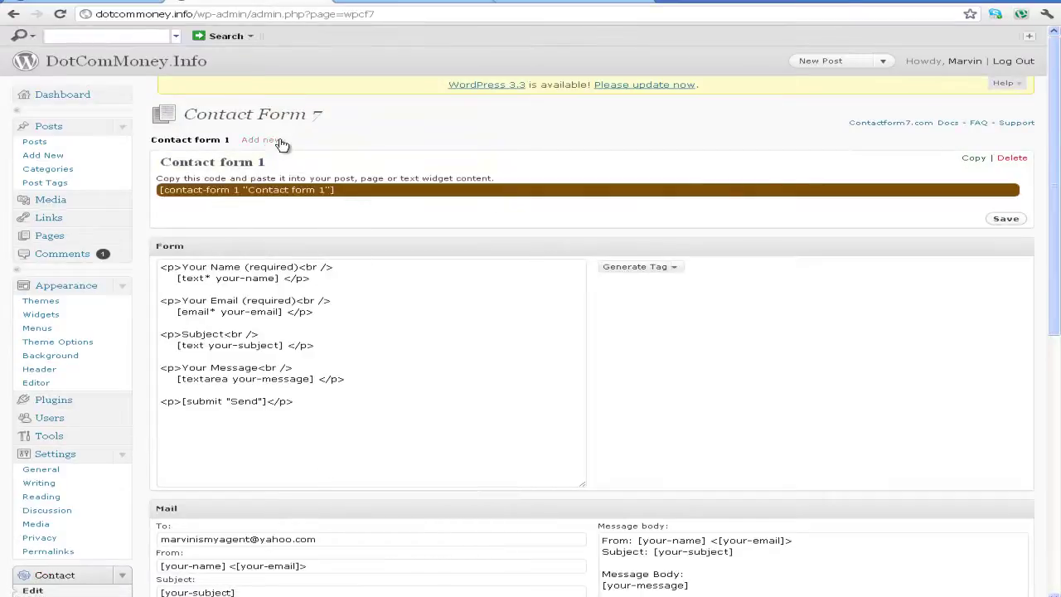
pyautogui.scroll(-3, 323, 212)
pyautogui.scroll(-2, 351, 262)
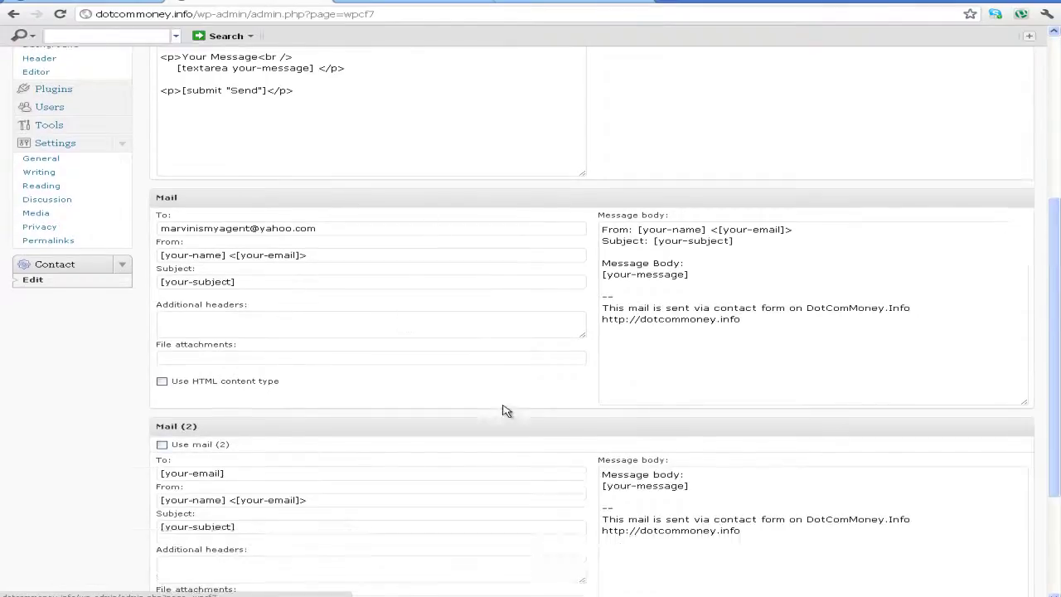
pyautogui.scroll(5, 464, 276)
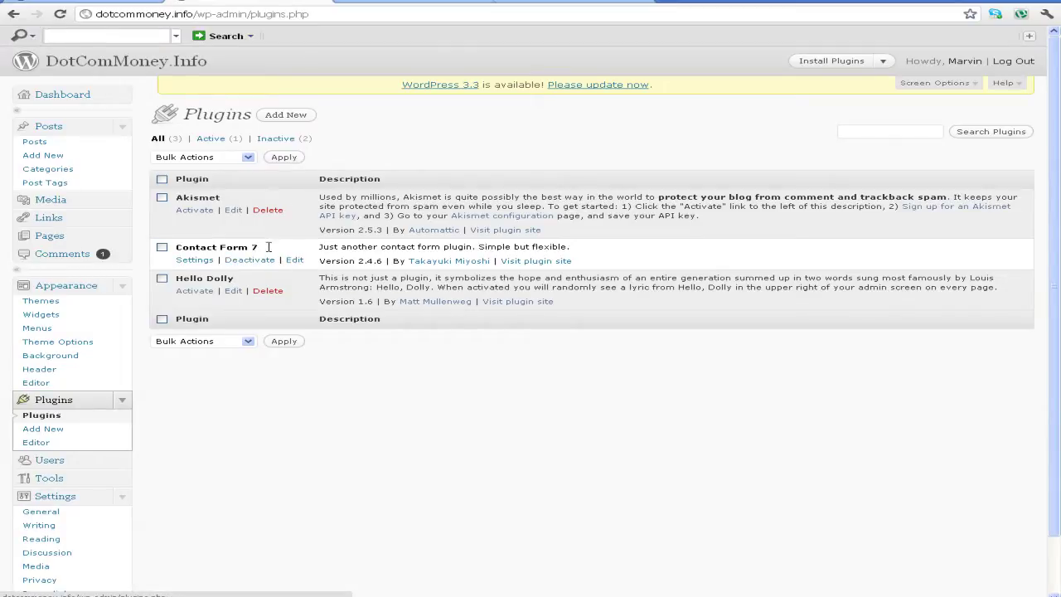
# Copy the 'Contact Form 7' name and search for it on the Add New plugins page
pyautogui.moveTo(274, 247); pyautogui.dragTo(177, 247)
pyautogui.rightClick(227, 247)
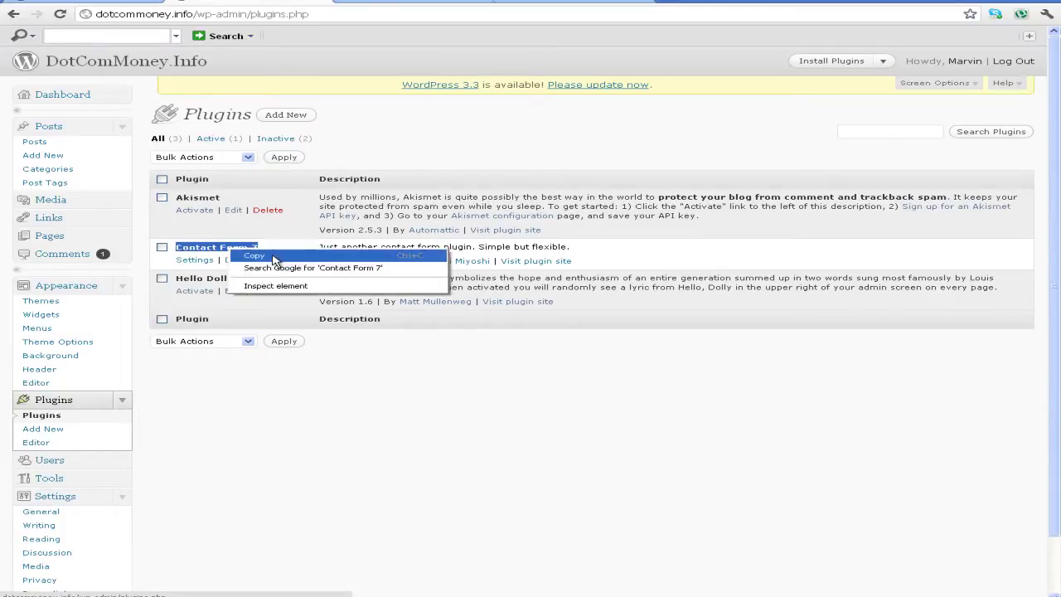
pyautogui.click(276, 257)
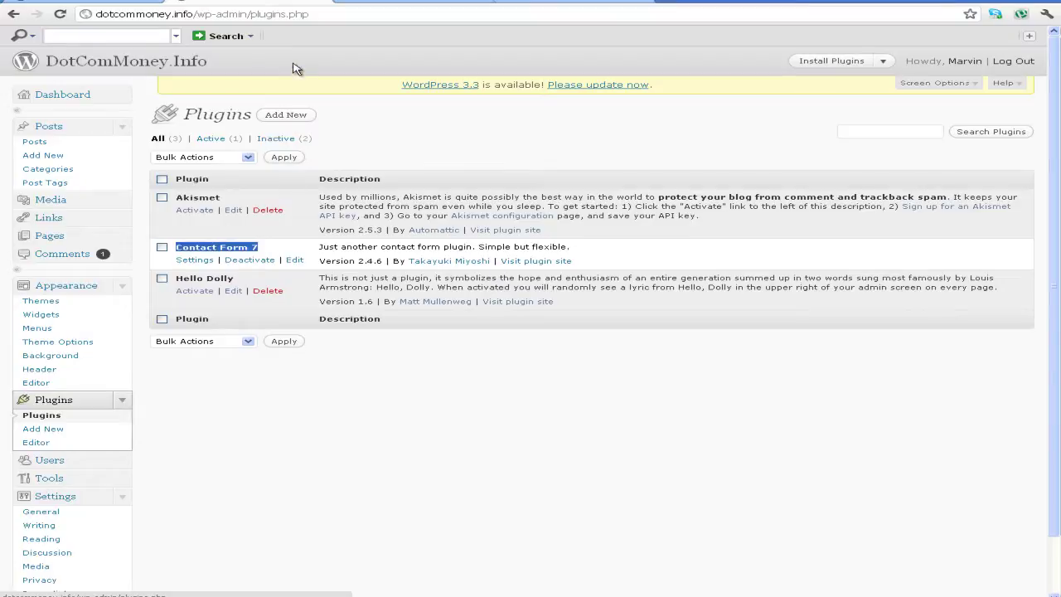
pyautogui.click(290, 118)
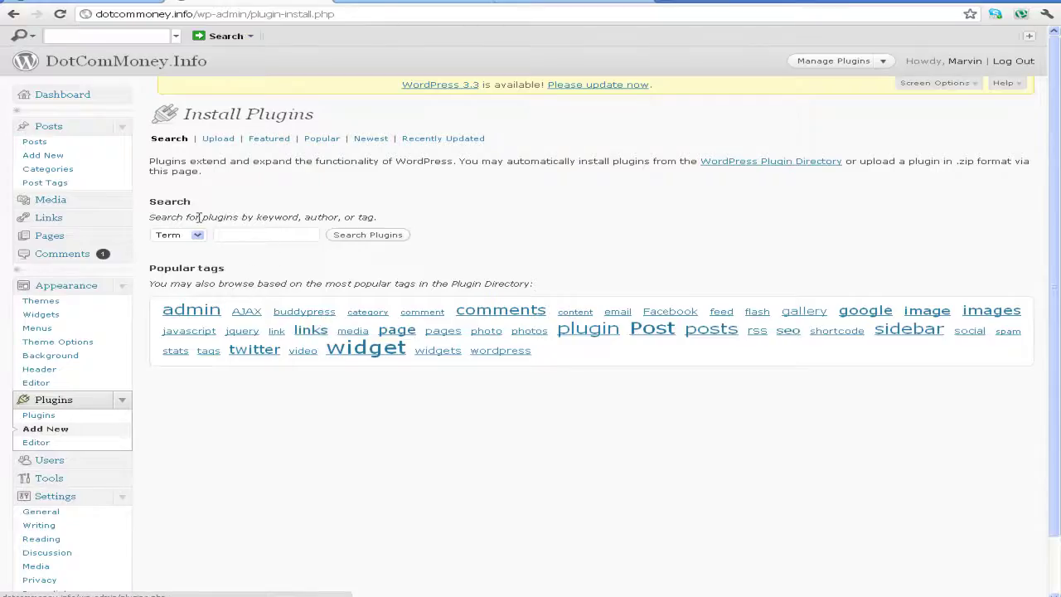
pyautogui.rightClick(248, 238)
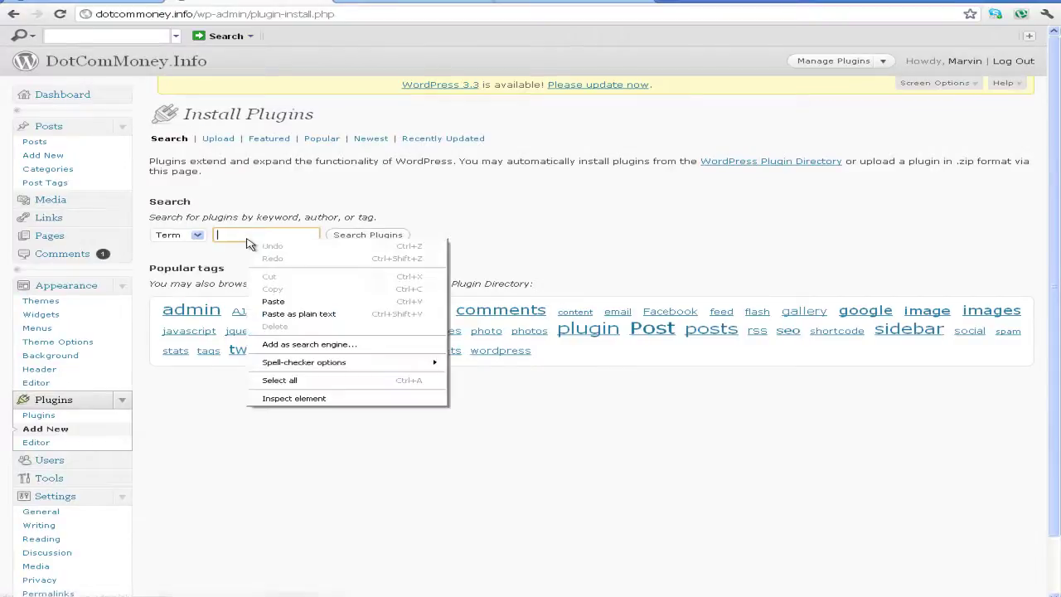
pyautogui.click(286, 301)
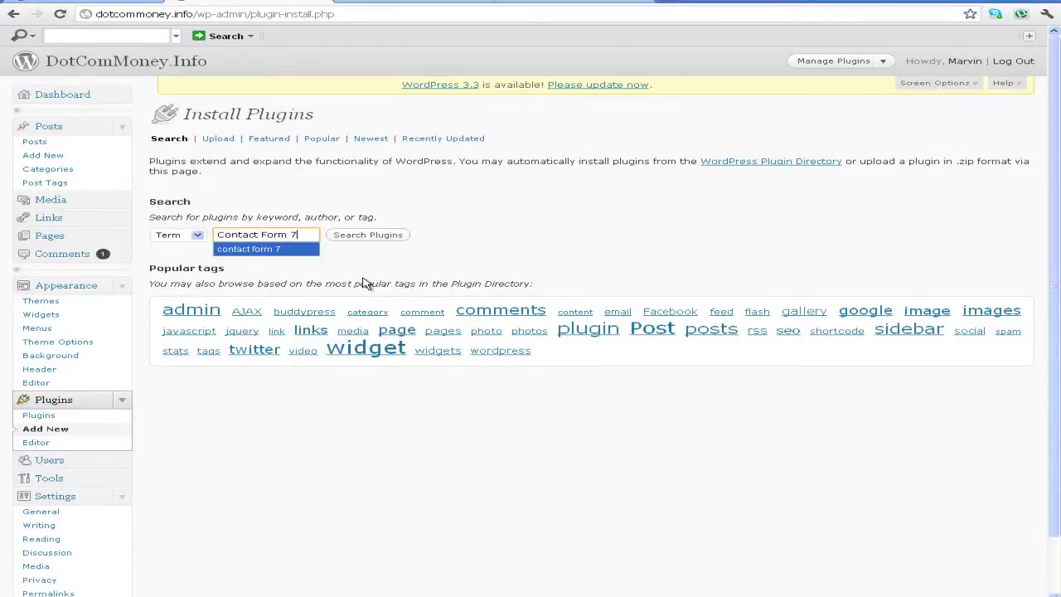
pyautogui.click(365, 238)
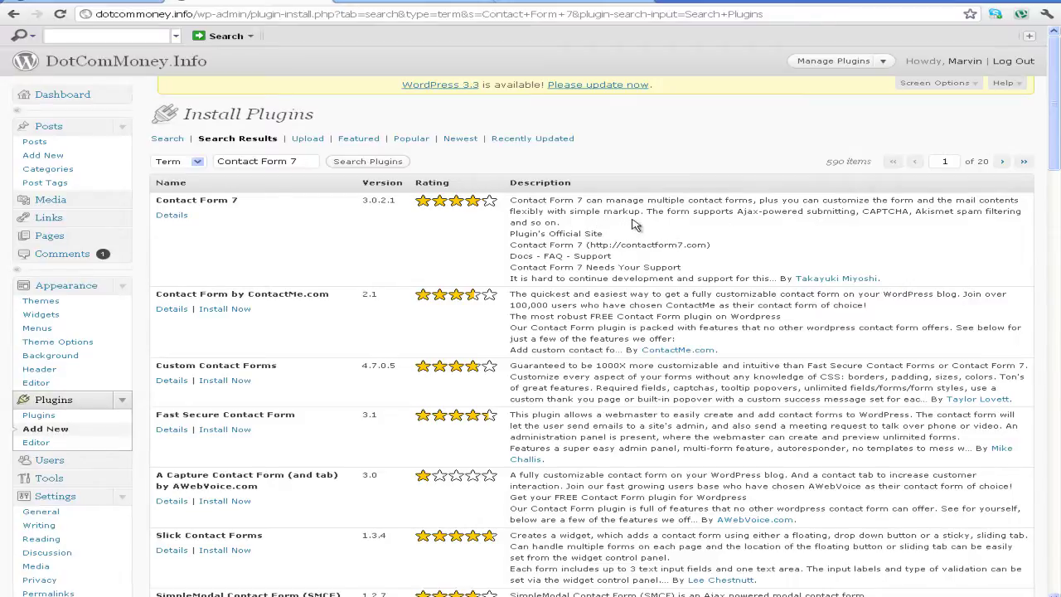
# Scroll down through the Contact Form 7 search results
pyautogui.scroll(-3, 93, 493)
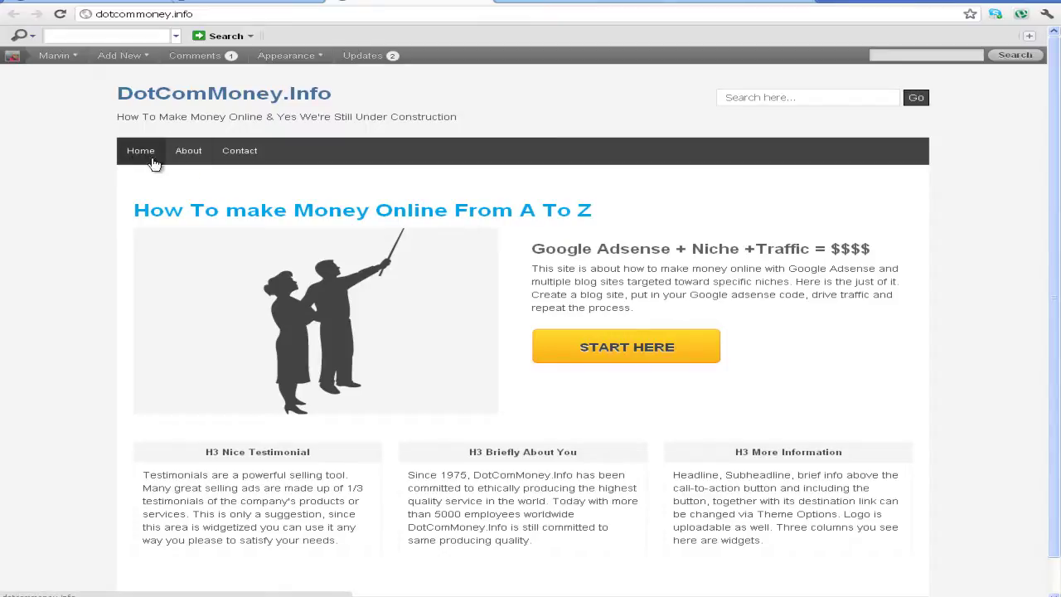
# Review the Contact page form's Name, Email, Subject and Message fields, then return to the admin
pyautogui.click(244, 156)
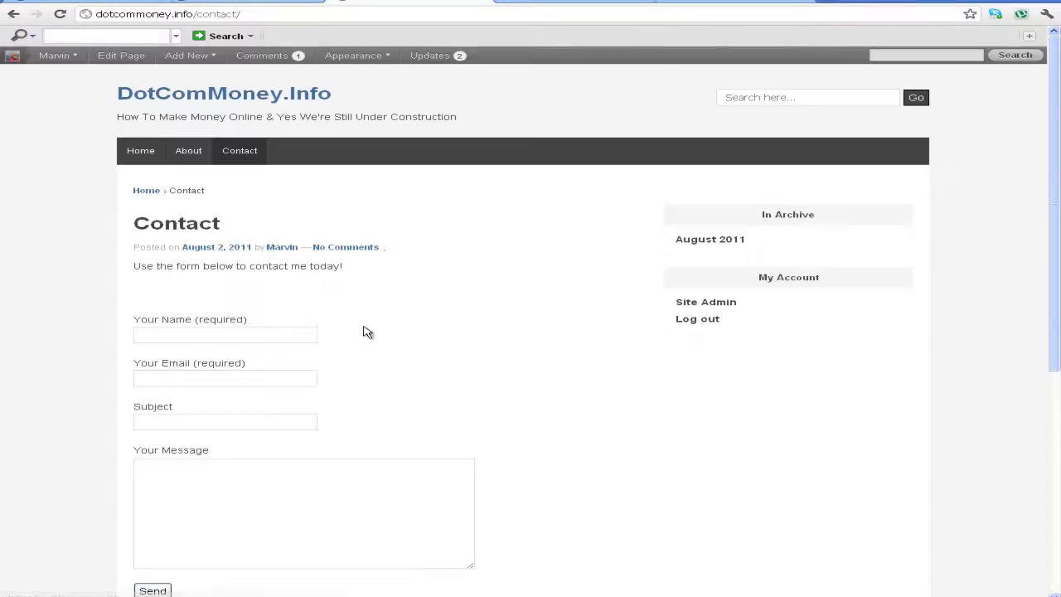
pyautogui.scroll(-3, 348, 360)
pyautogui.scroll(3, 340, 355)
pyautogui.scroll(-2, 212, 315)
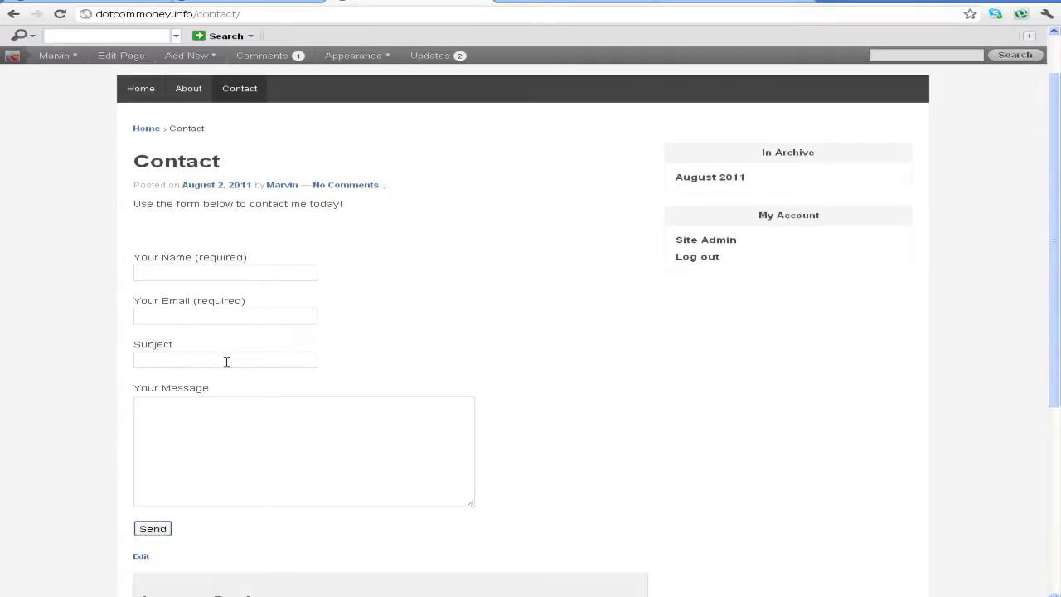
pyautogui.scroll(-3, 230, 360)
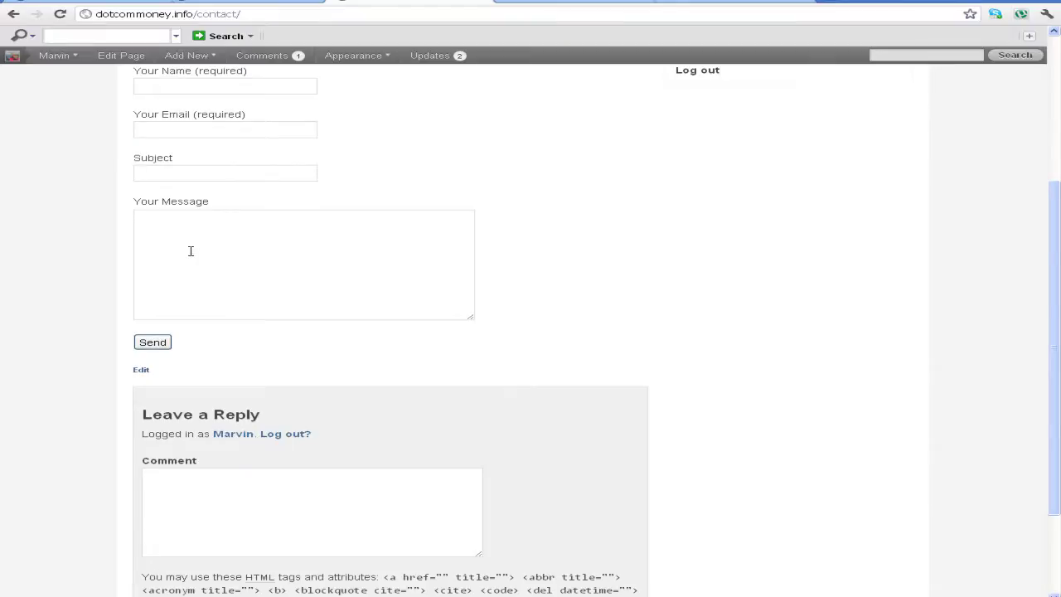
pyautogui.click(275, 261)
pyautogui.scroll(4, 282, 263)
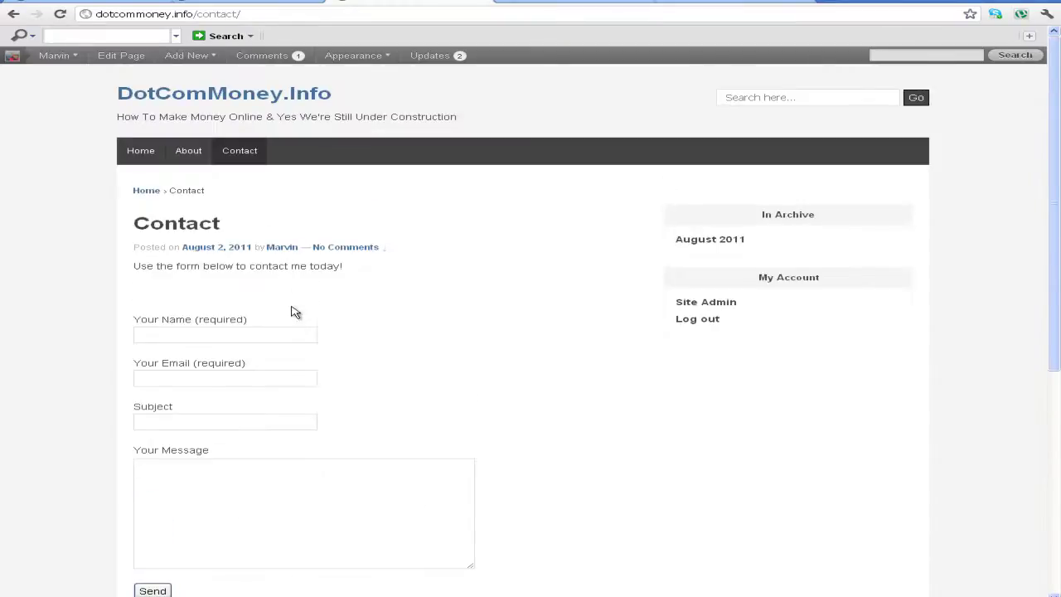
pyautogui.scroll(-3, 298, 440)
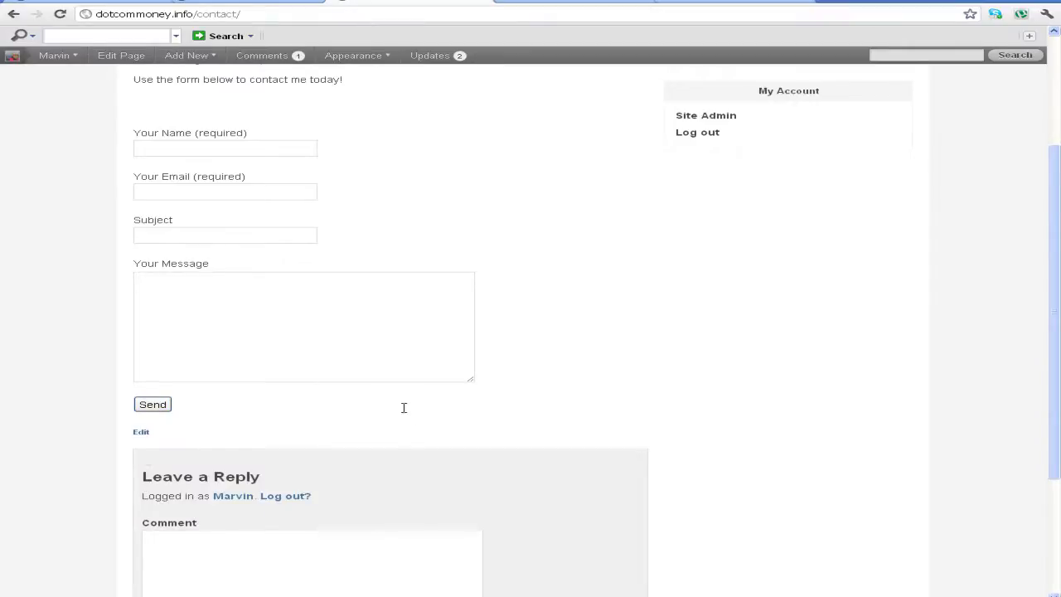
pyautogui.scroll(3, 208, 187)
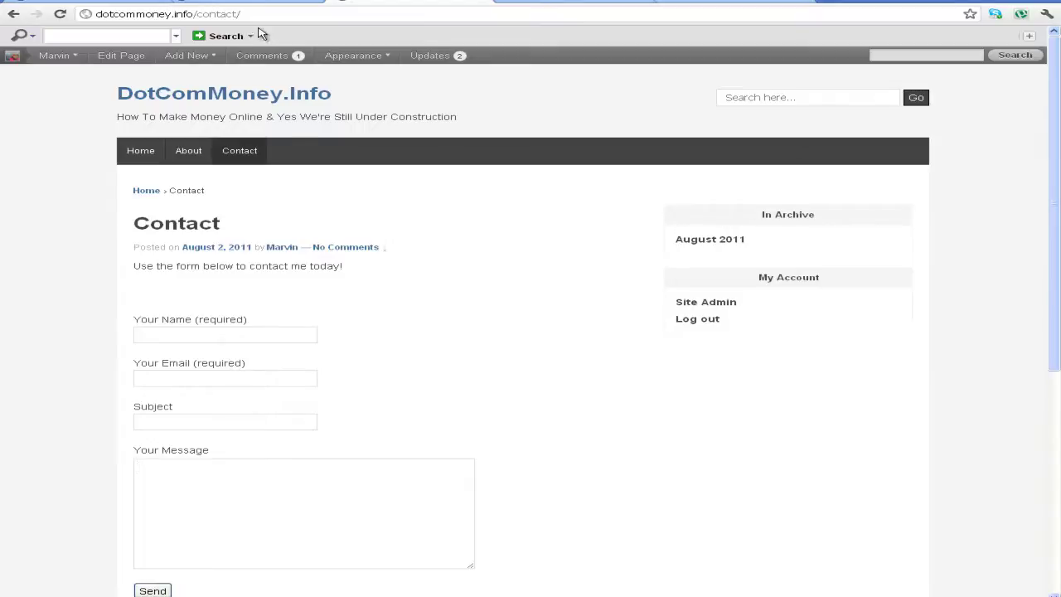
pyautogui.click(260, 1)
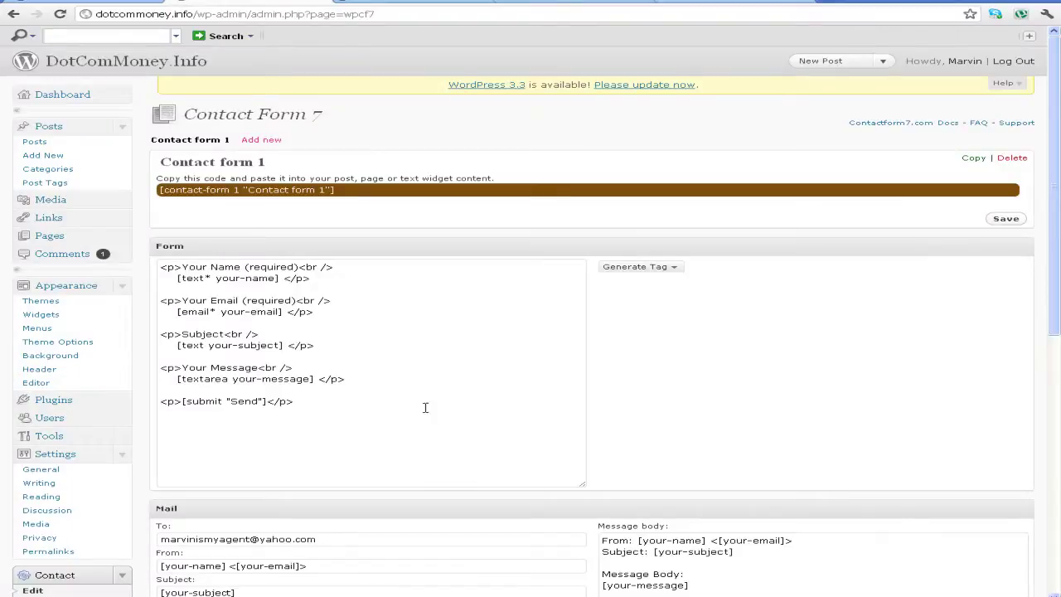
# Open Contact form 1 in the Contact Form 7 edit page
pyautogui.scroll(-3, 386, 367)
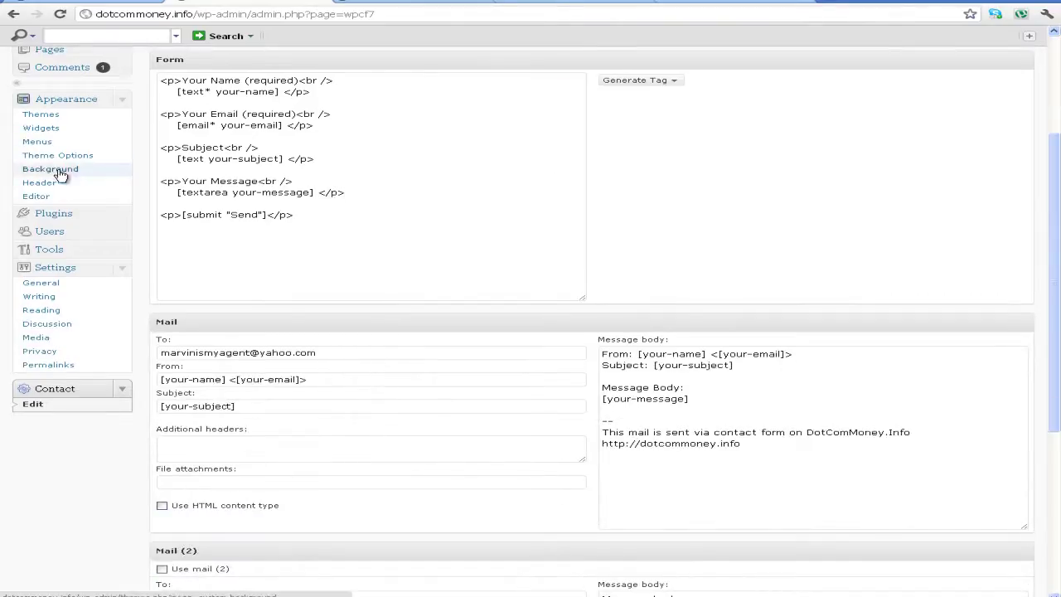
pyautogui.scroll(-3, 96, 317)
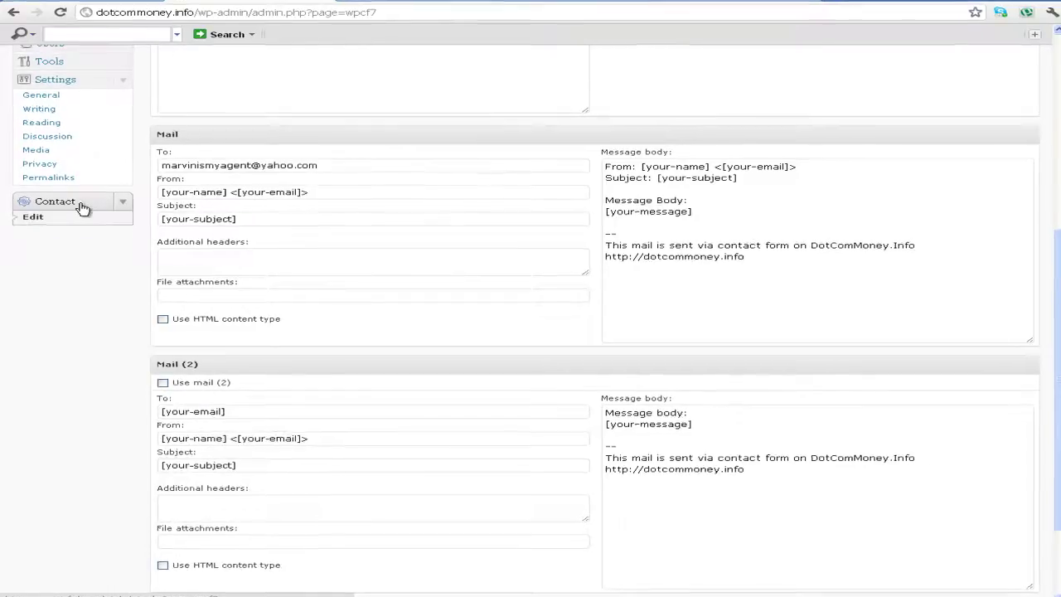
pyautogui.click(151, 130)
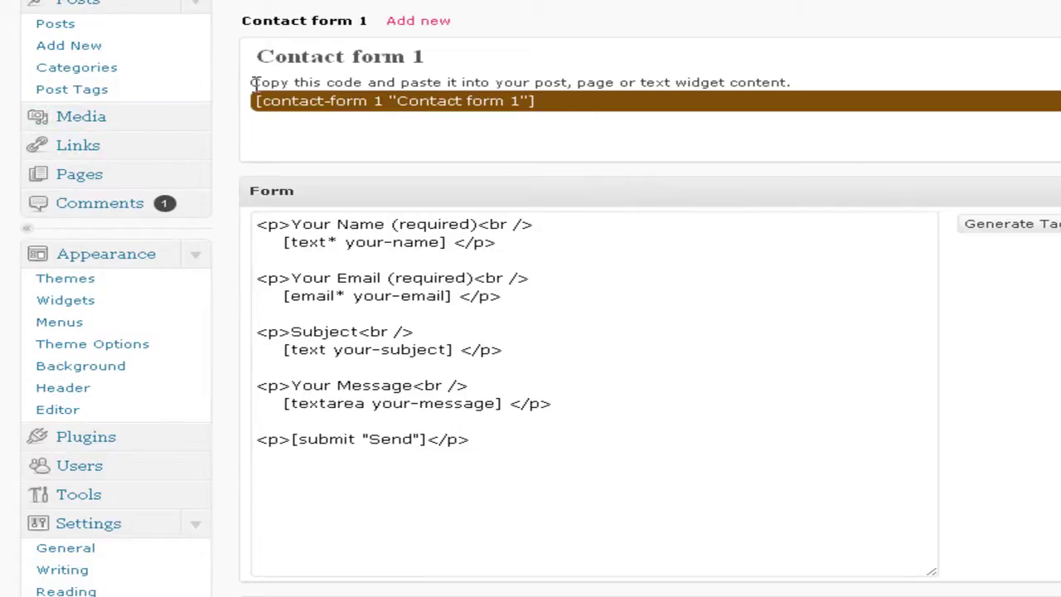
# Copy the [contact-form 1 "Contact form 1"] shortcode to the clipboard
pyautogui.moveTo(251, 82); pyautogui.dragTo(805, 78)
pyautogui.moveTo(588, 106); pyautogui.dragTo(495, 96)
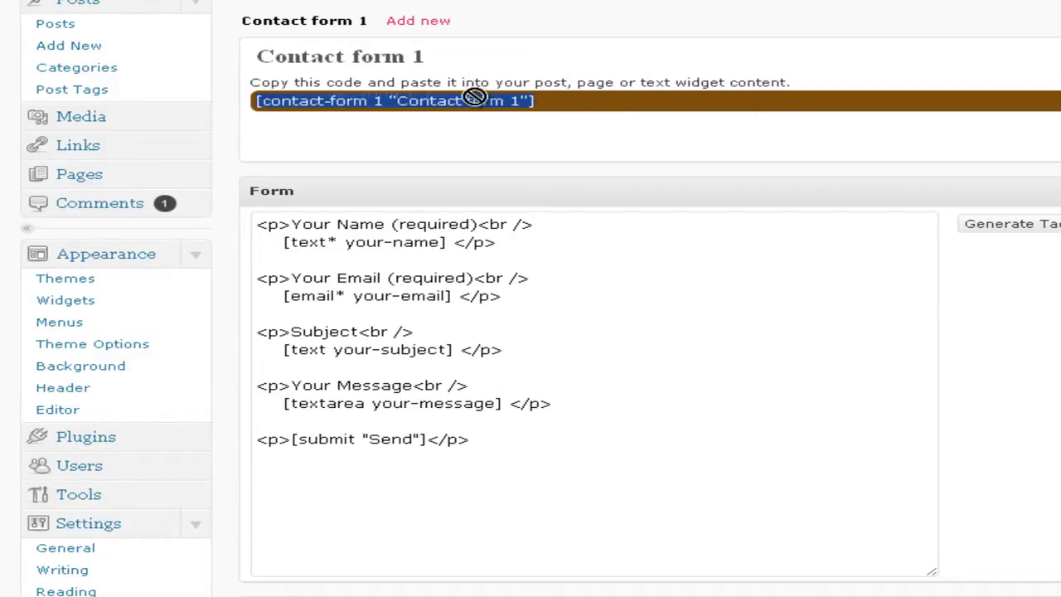
pyautogui.rightClick(468, 100)
pyautogui.click(575, 177)
pyautogui.rightClick(504, 104)
pyautogui.click(524, 181)
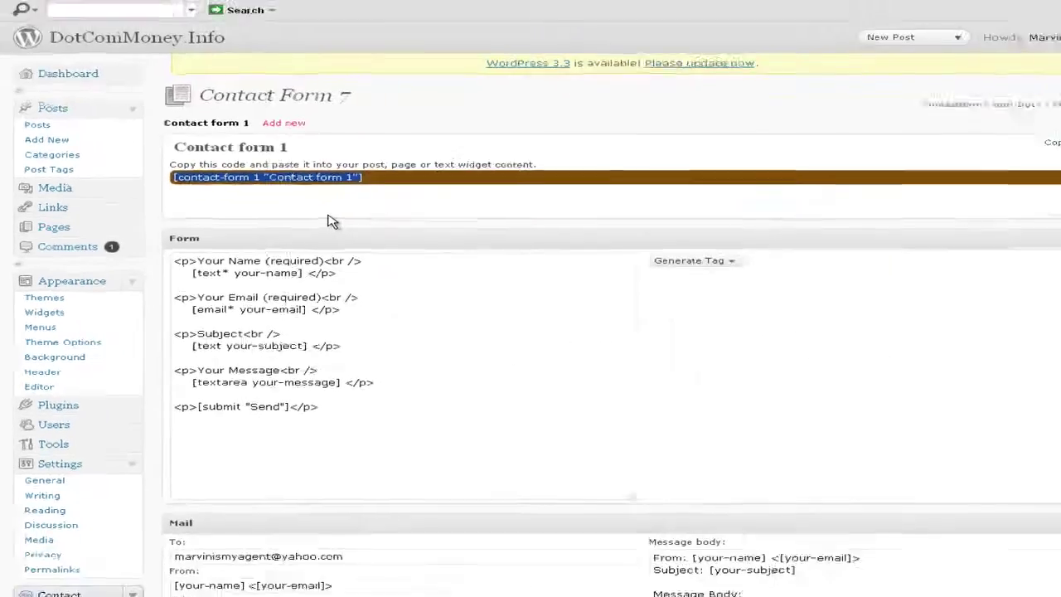
pyautogui.scroll(3, 356, 235)
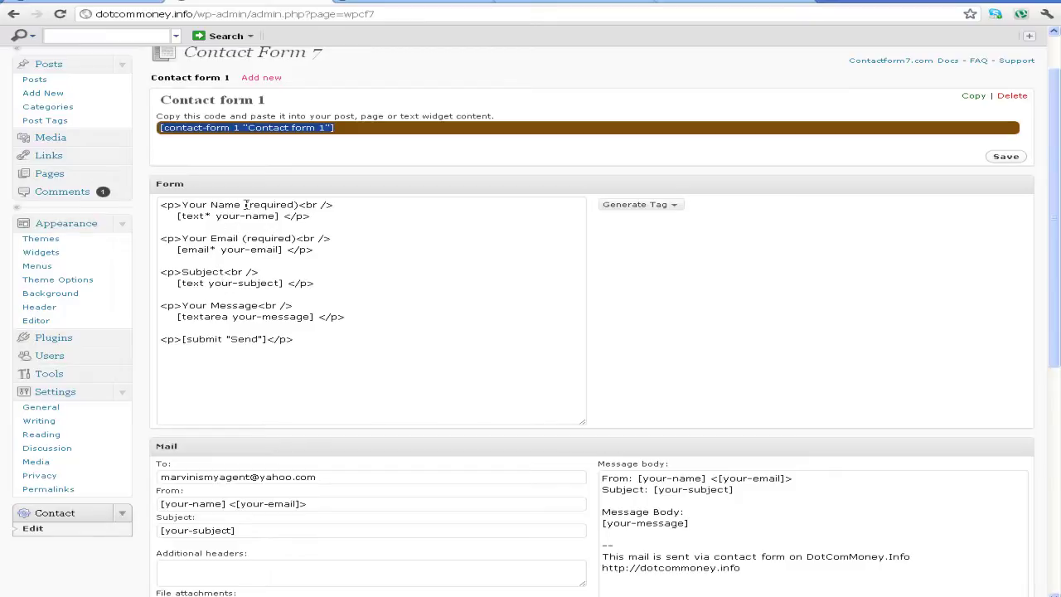
pyautogui.scroll(-1, 229, 257)
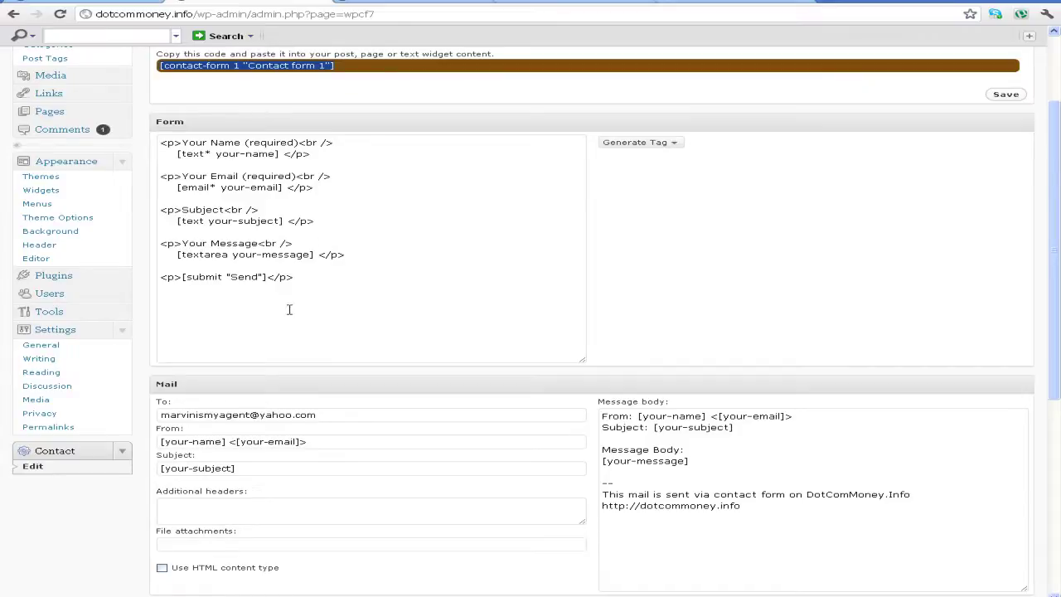
pyautogui.scroll(-2, 274, 306)
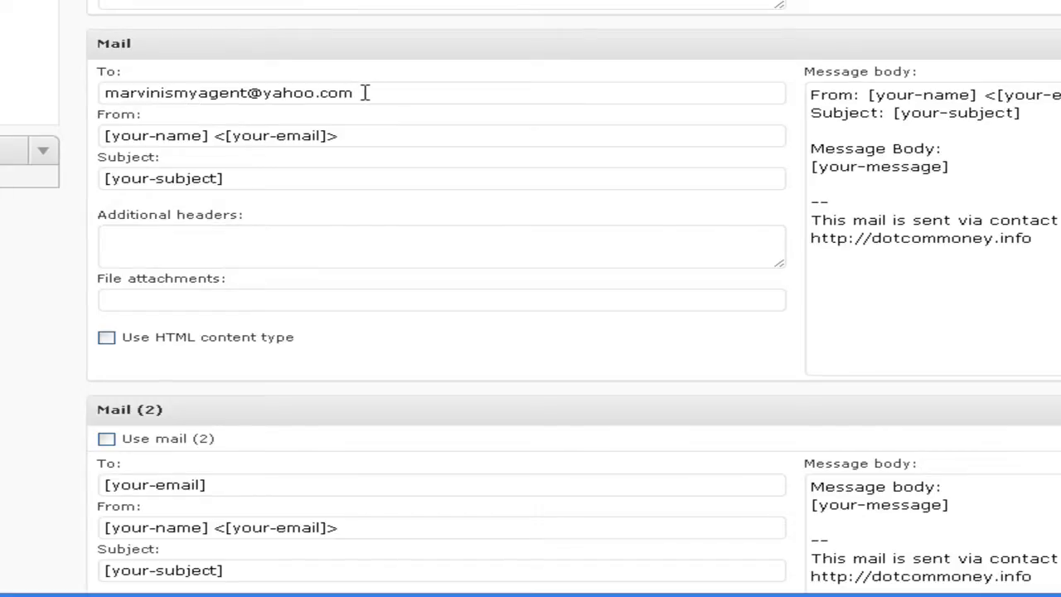
# Copy the Contact form 1 shortcode again, then start a new page from Pages > Add New
pyautogui.moveTo(365, 92); pyautogui.dragTo(114, 89)
pyautogui.scroll(-1, 406, 169)
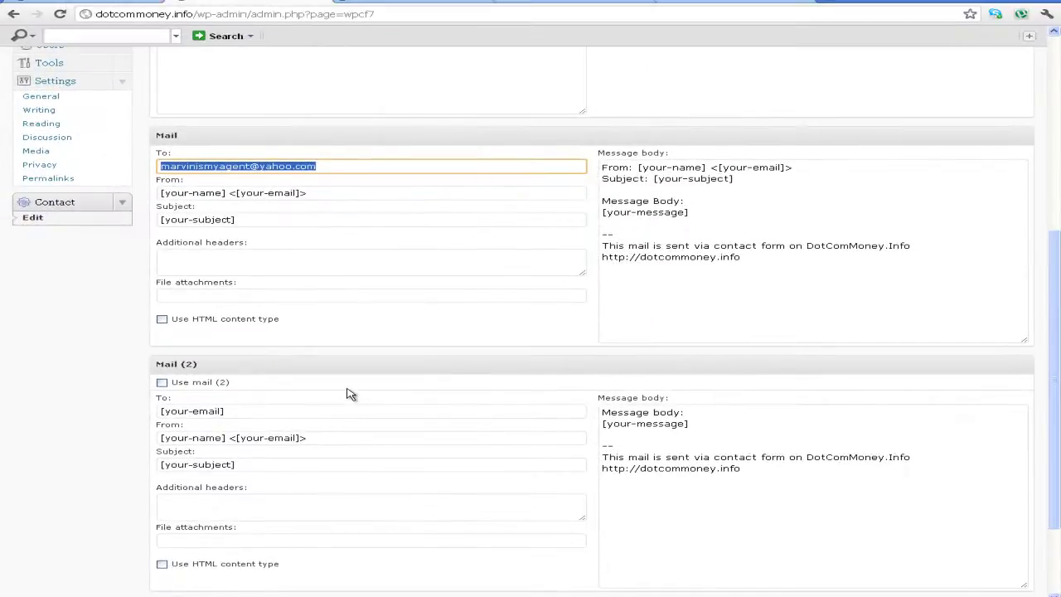
pyautogui.scroll(-1, 341, 383)
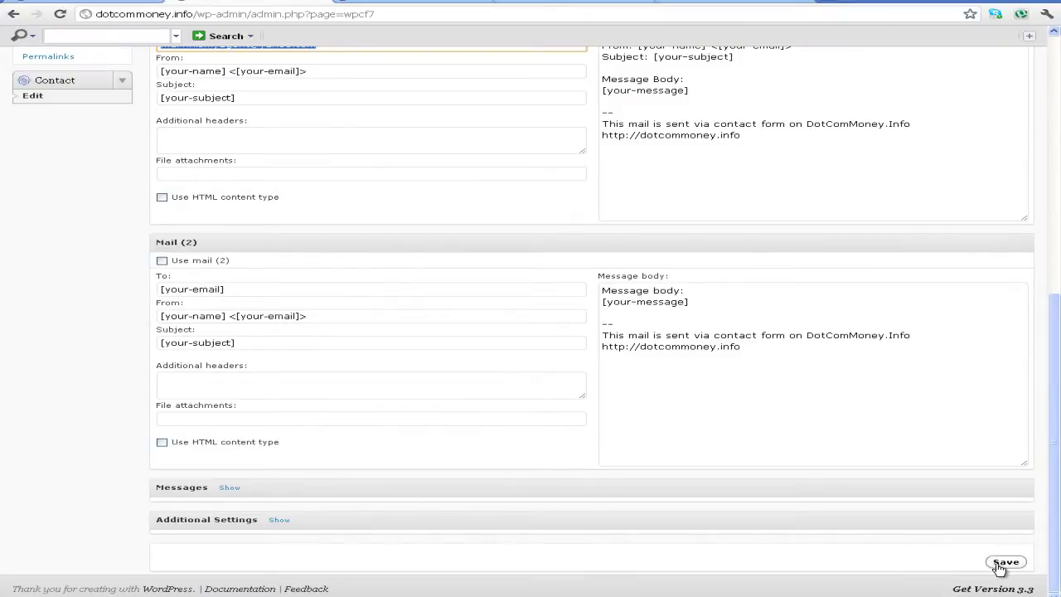
pyautogui.scroll(6, 467, 505)
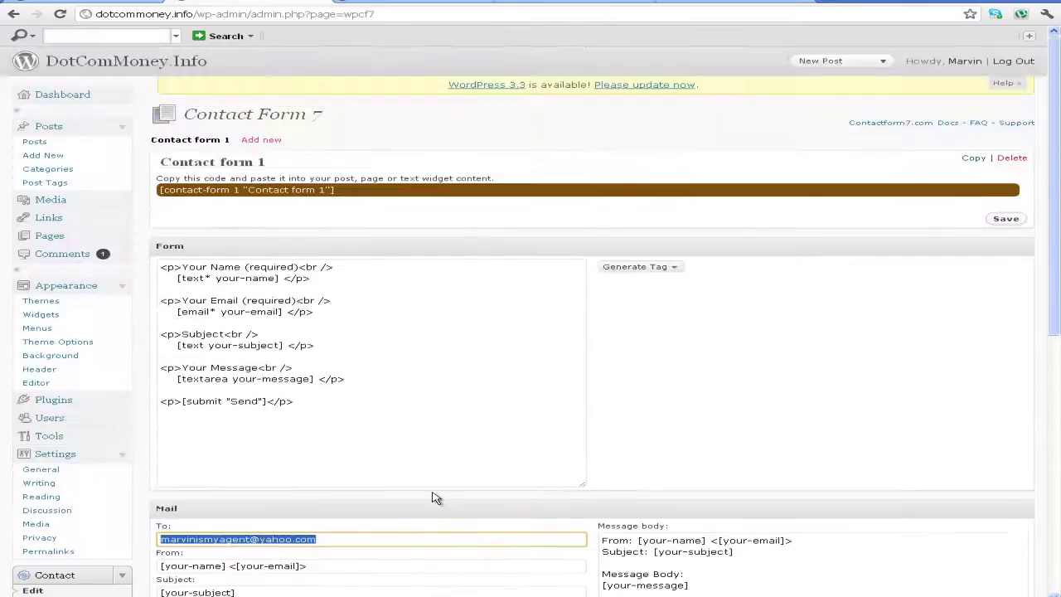
pyautogui.click(320, 191)
pyautogui.moveTo(370, 193); pyautogui.dragTo(159, 192)
pyautogui.rightClick(196, 193)
pyautogui.click(220, 241)
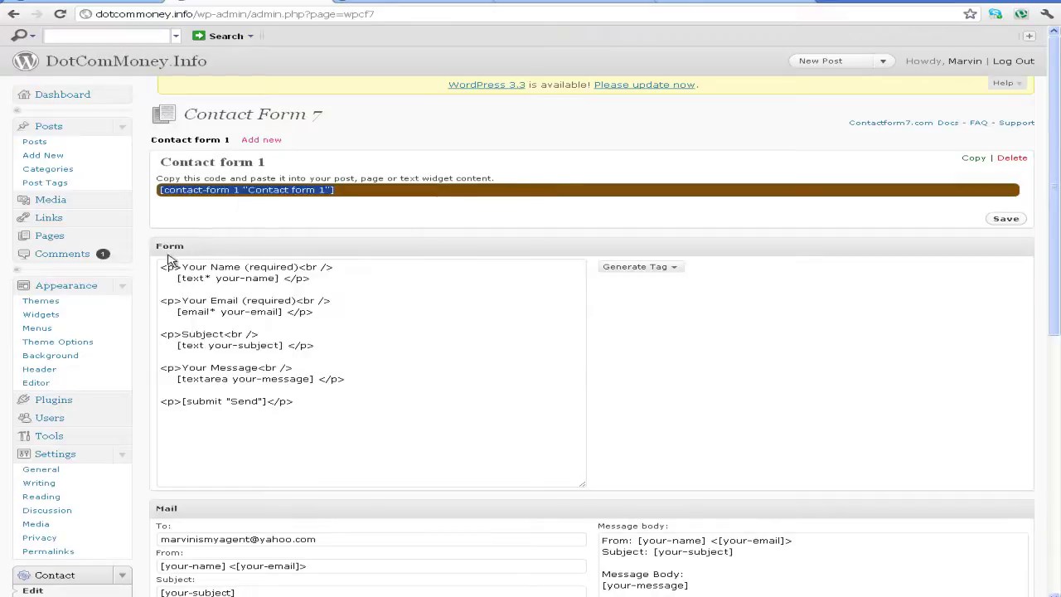
pyautogui.click(123, 239)
pyautogui.click(72, 271)
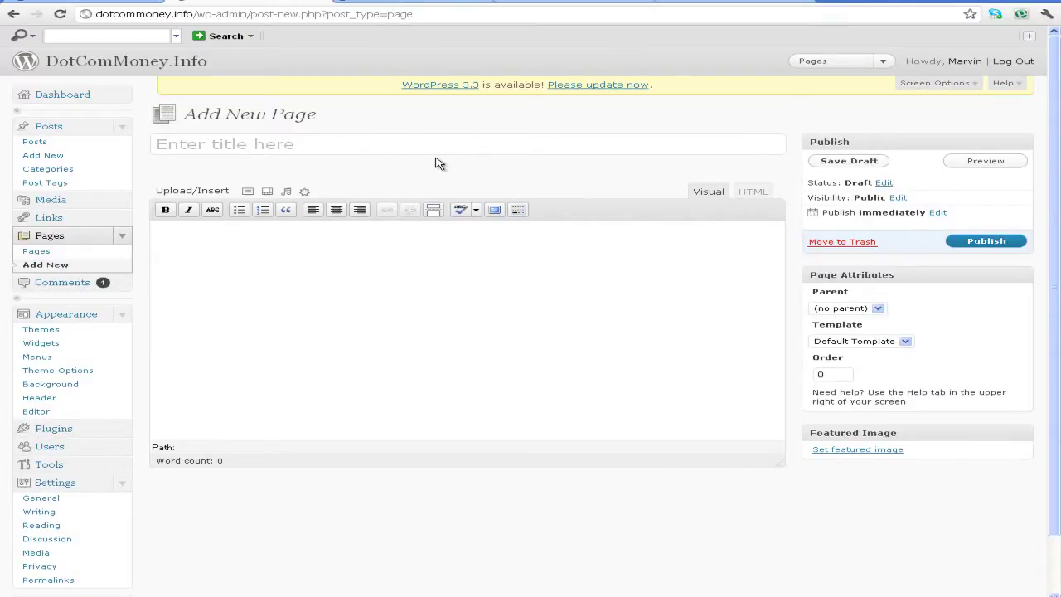
# Title the new page 'Contact Us' and paste the shortcode into the HTML editor
pyautogui.write('Cont')
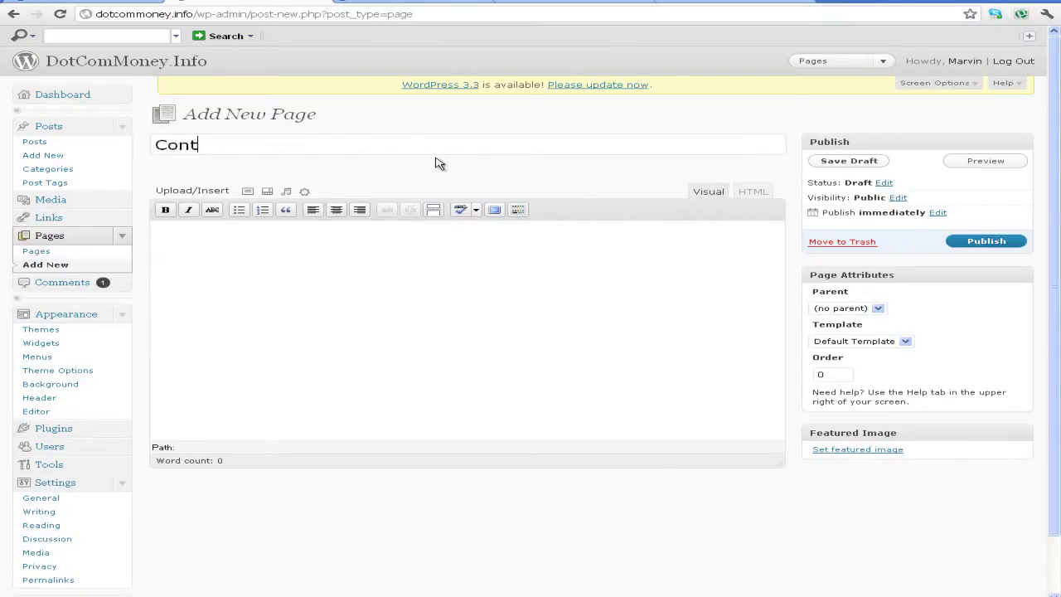
pyautogui.write('act Us')
pyautogui.click(755, 191)
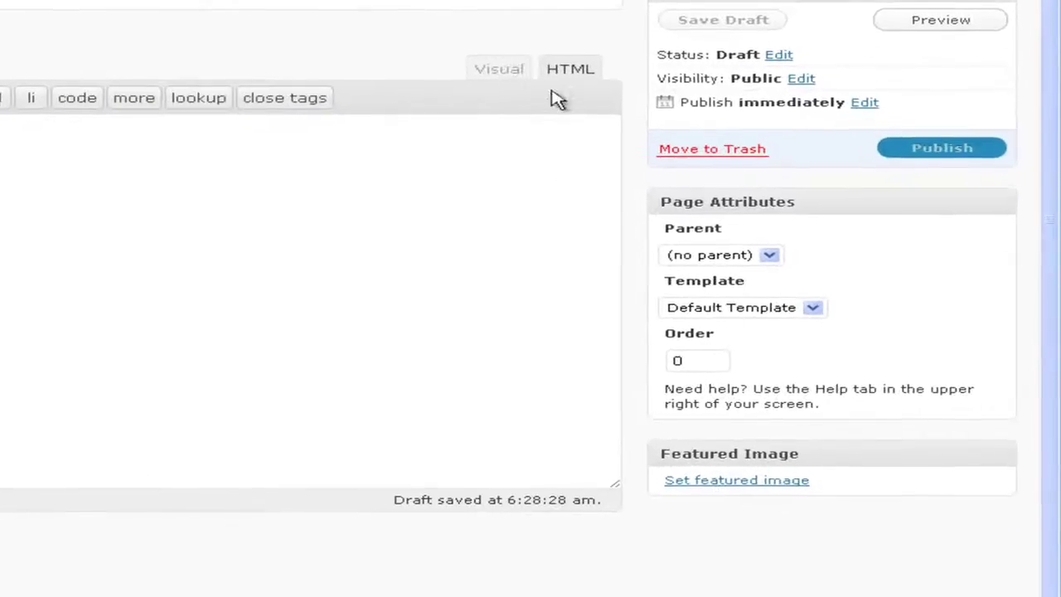
pyautogui.click(502, 71)
pyautogui.click(565, 72)
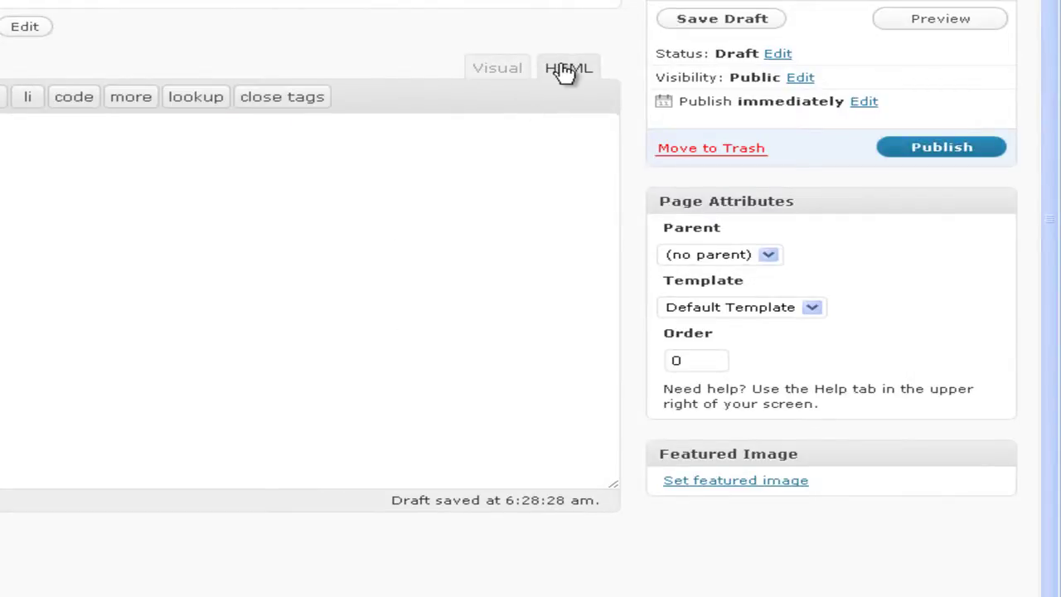
pyautogui.hotkey('ctrl', 'v')
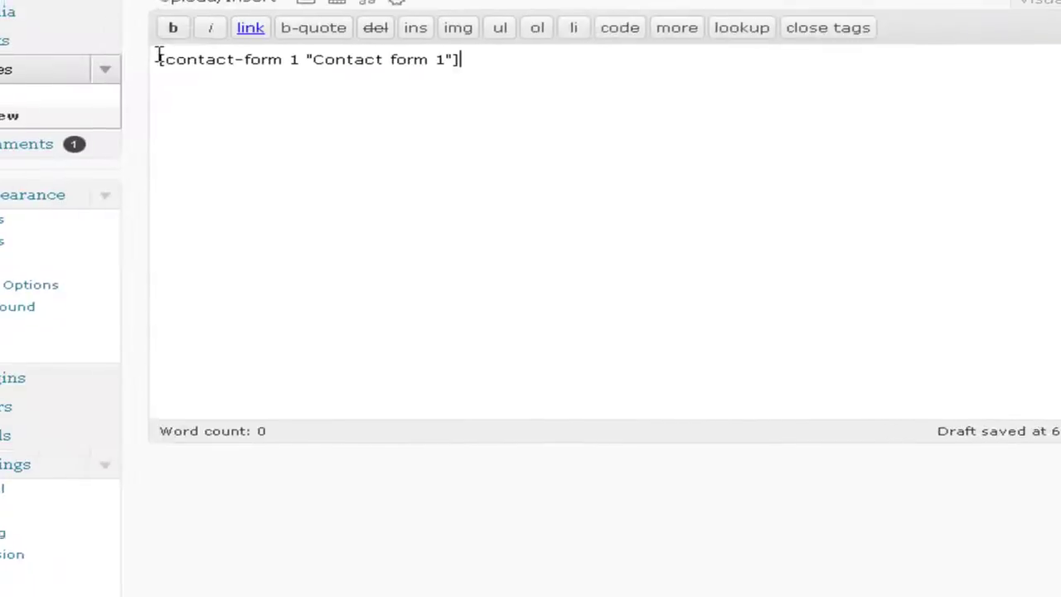
# Replace the shortcode line with a fresh paste, then view the live Contact Us page
pyautogui.click(249, 47)
pyautogui.press('Return')
pyautogui.press('Return')
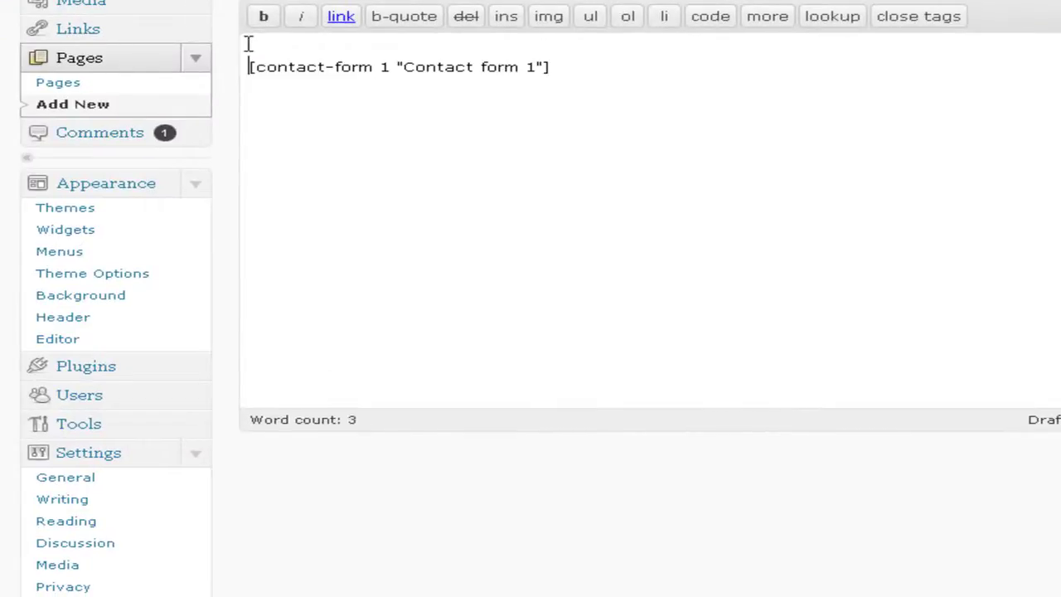
pyautogui.moveTo(625, 110); pyautogui.dragTo(3, 93)
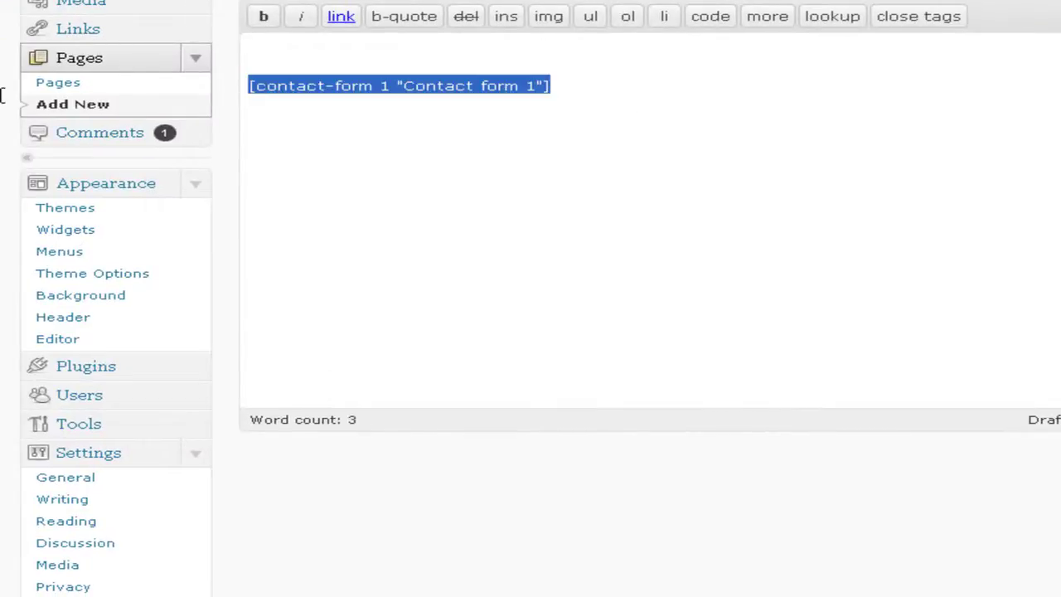
pyautogui.press('BackSpace')
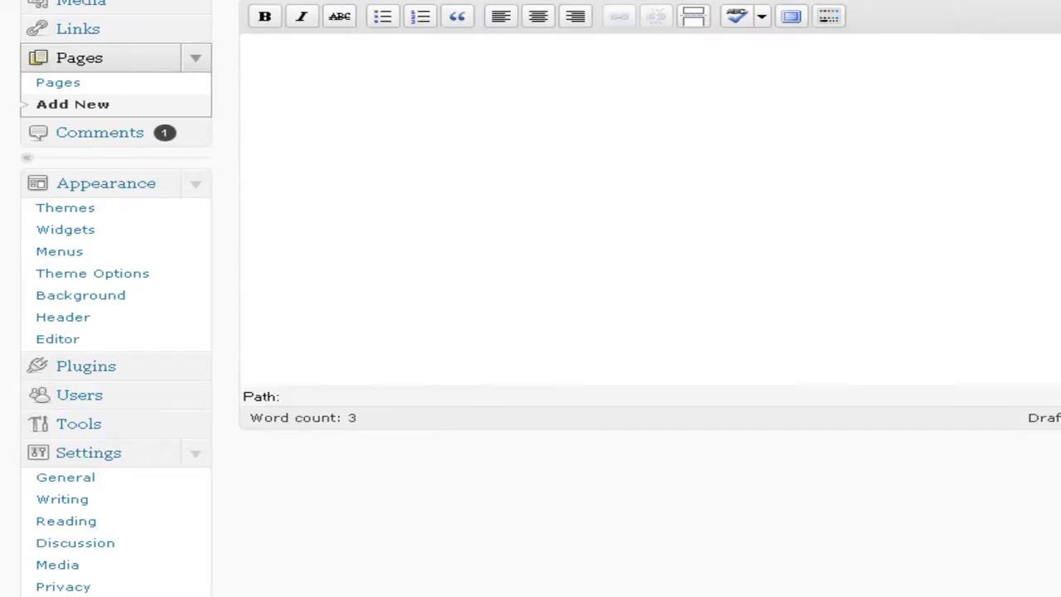
pyautogui.hotkey('ctrl', 'v')
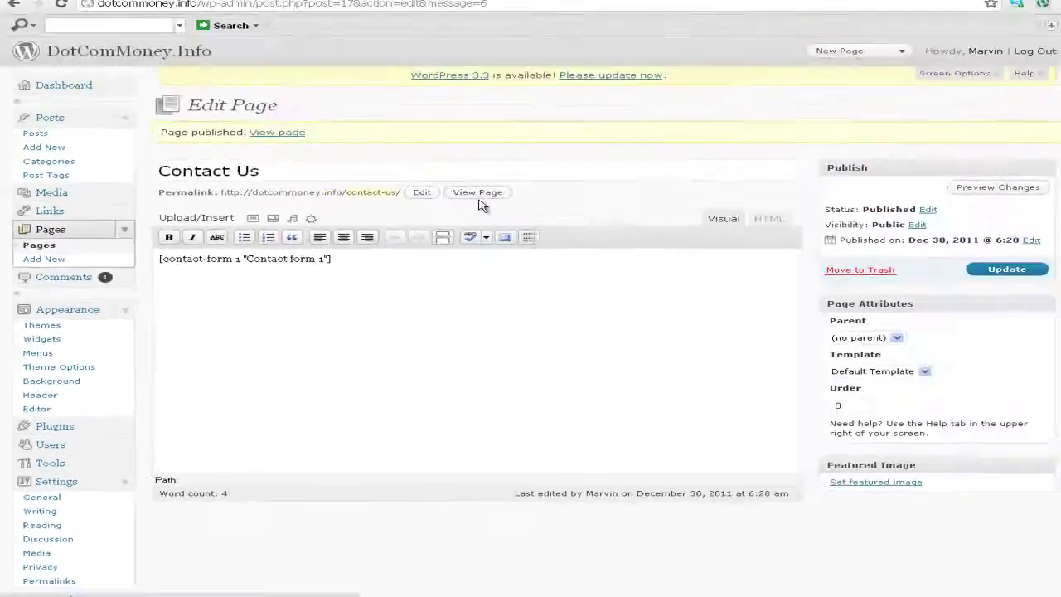
pyautogui.click(686, 44)
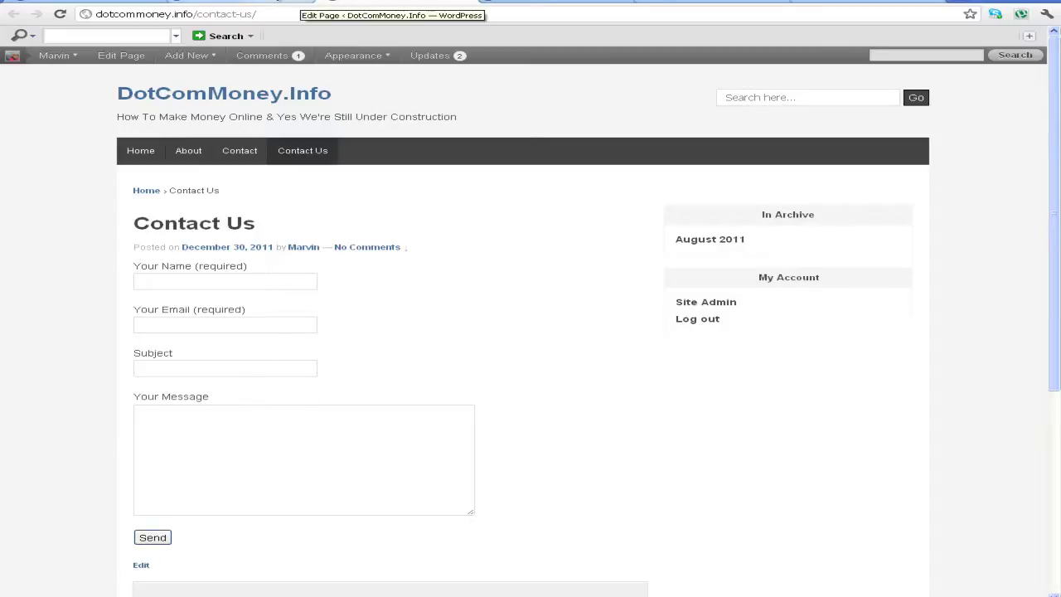
# Return to the page editor and check the shortcode in HTML view before going back to Visual
pyautogui.click(348, 5)
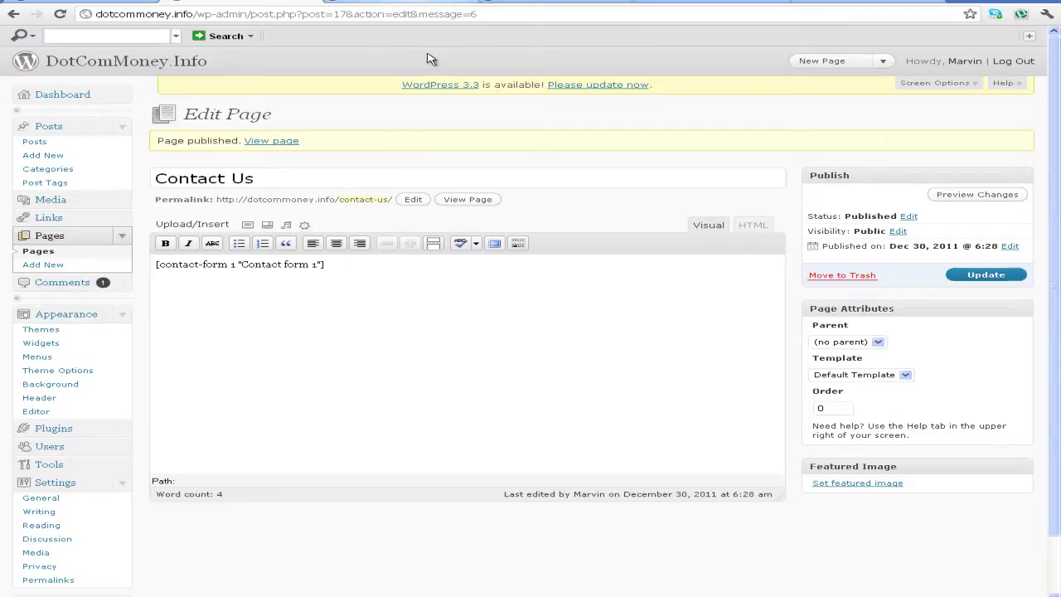
pyautogui.click(368, 4)
pyautogui.click(285, 6)
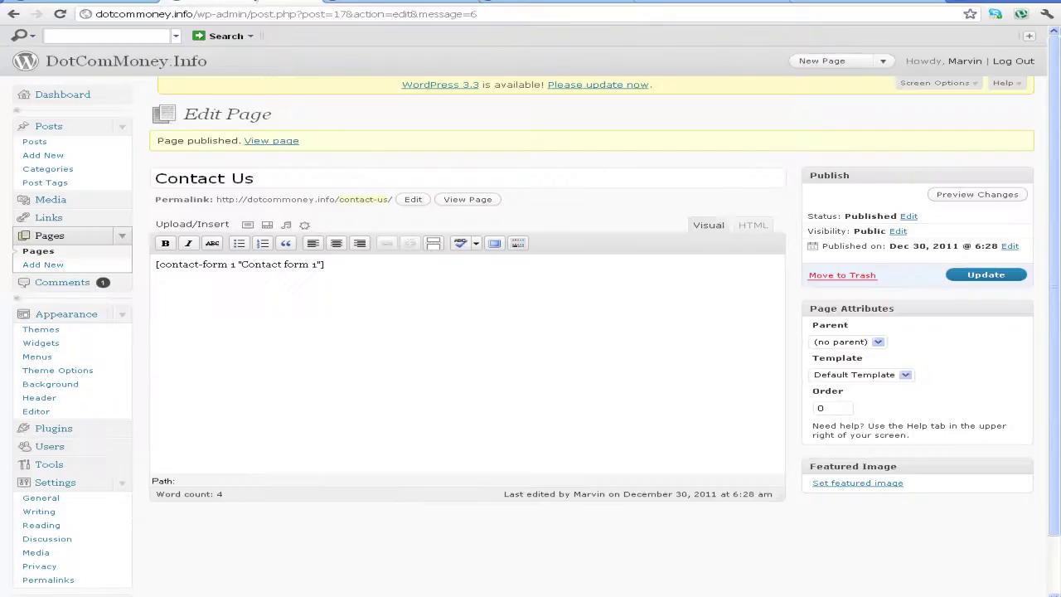
pyautogui.click(752, 225)
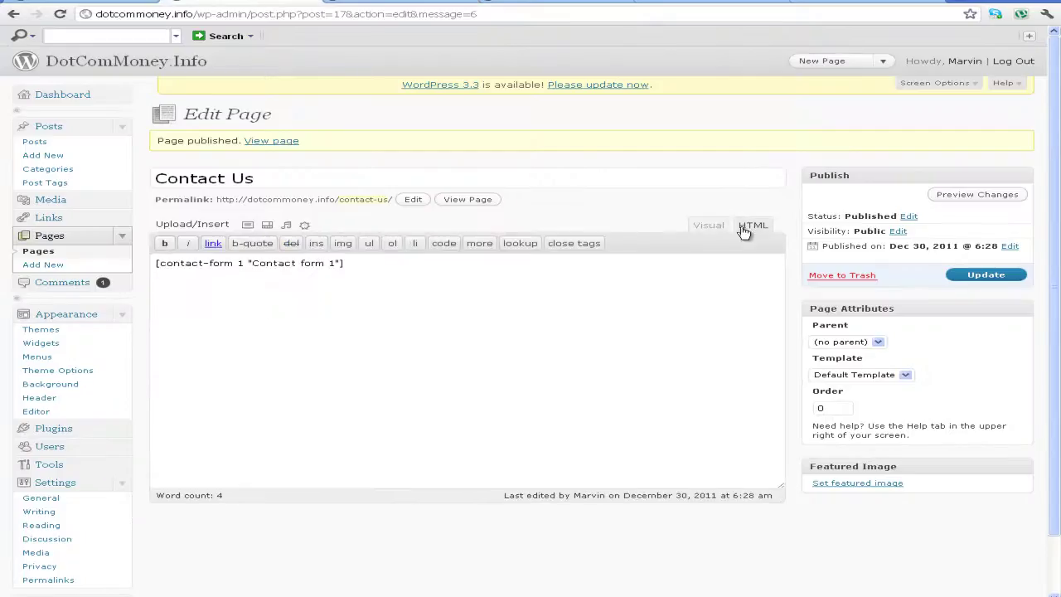
pyautogui.moveTo(439, 265); pyautogui.dragTo(4, 273)
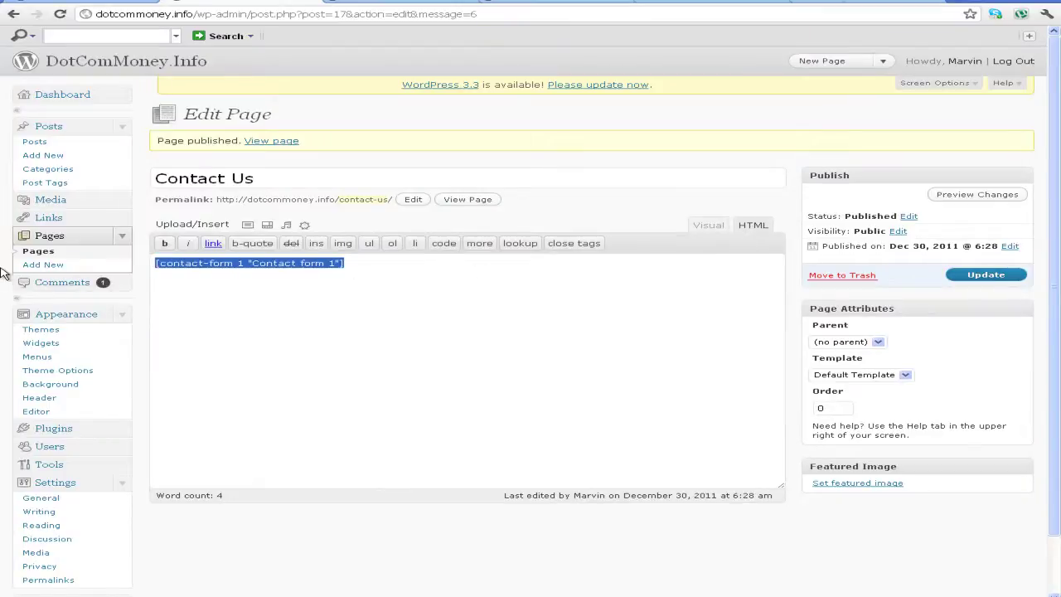
pyautogui.click(4, 275)
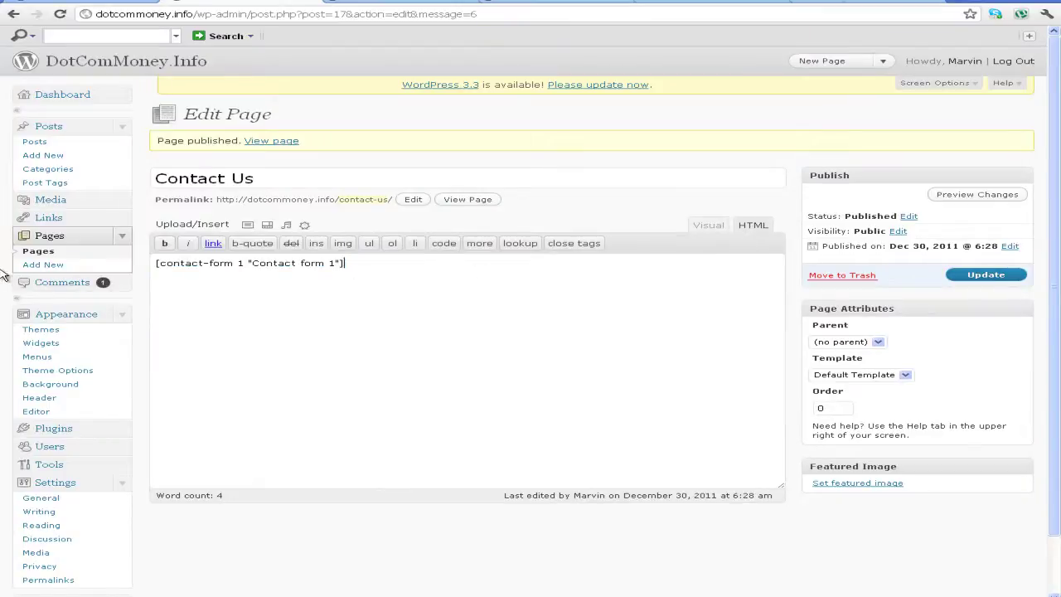
pyautogui.click(710, 231)
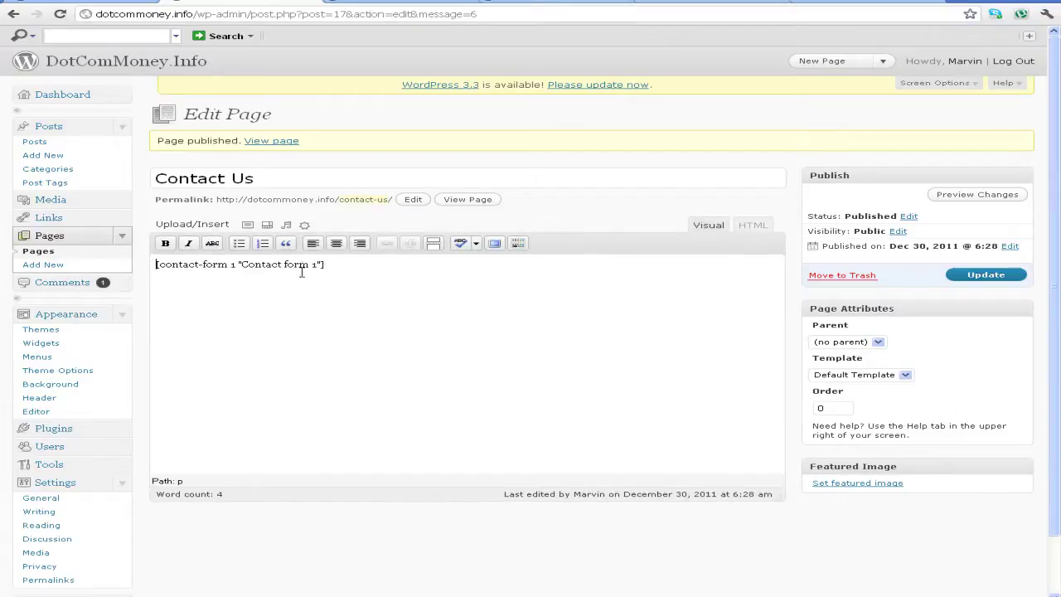
# Add 'Use the form below to contact us!' above the shortcode, with an empty paragraph below
pyautogui.press('Return')
pyautogui.press('Return')
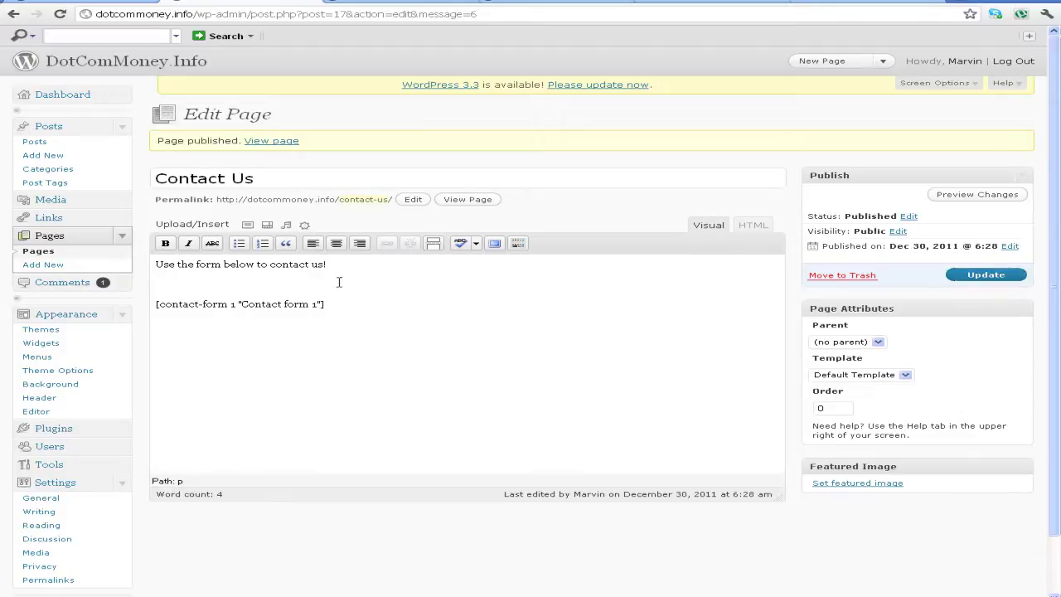
pyautogui.scroll(-2, 357, 342)
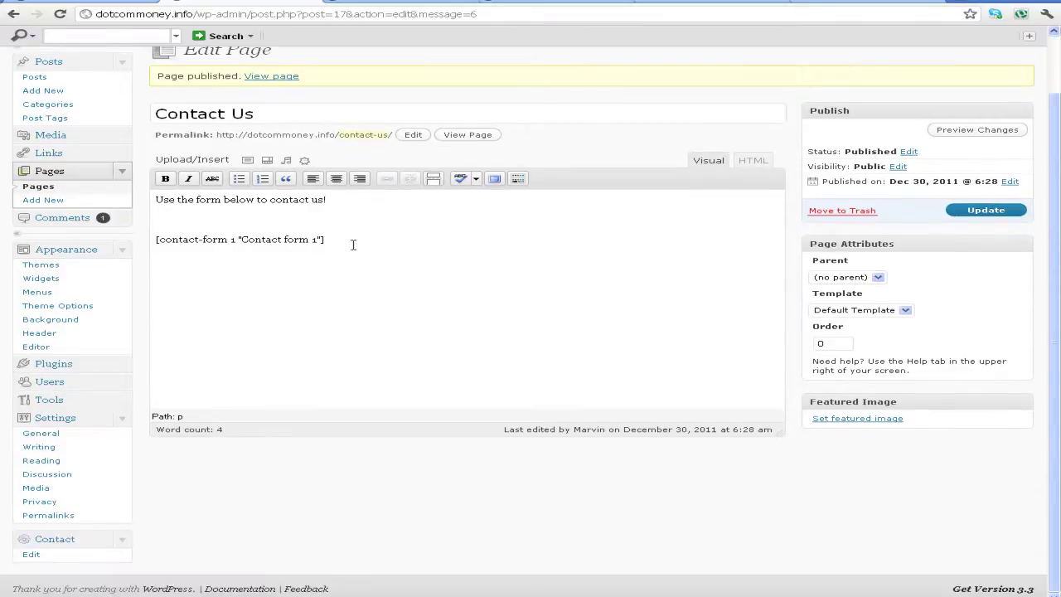
pyautogui.hotkey('shift', 'Up')
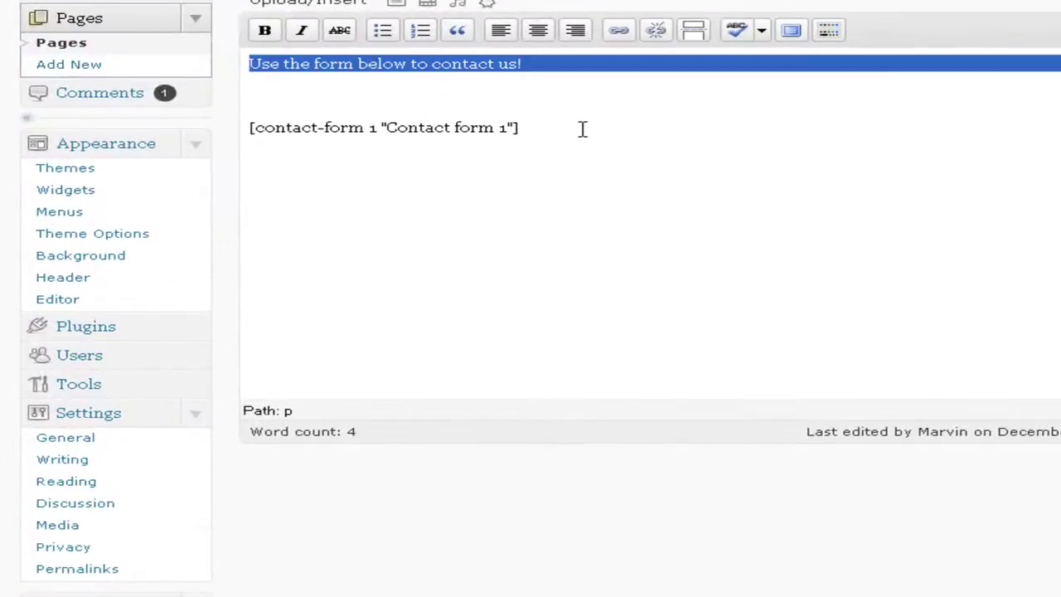
pyautogui.click(583, 128)
pyautogui.press('Return')
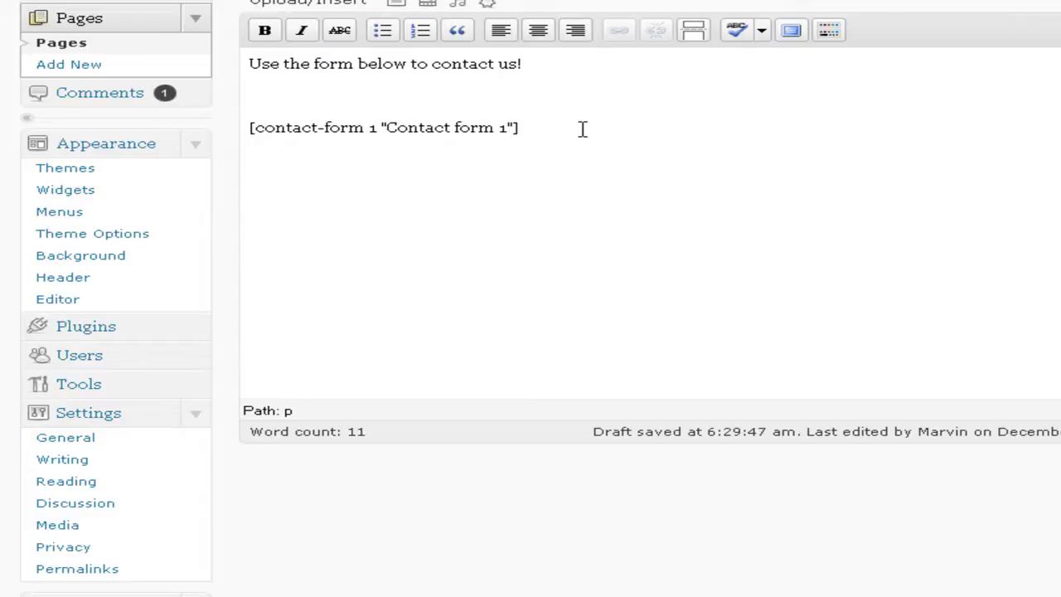
pyautogui.click(583, 129)
pyautogui.press('Return')
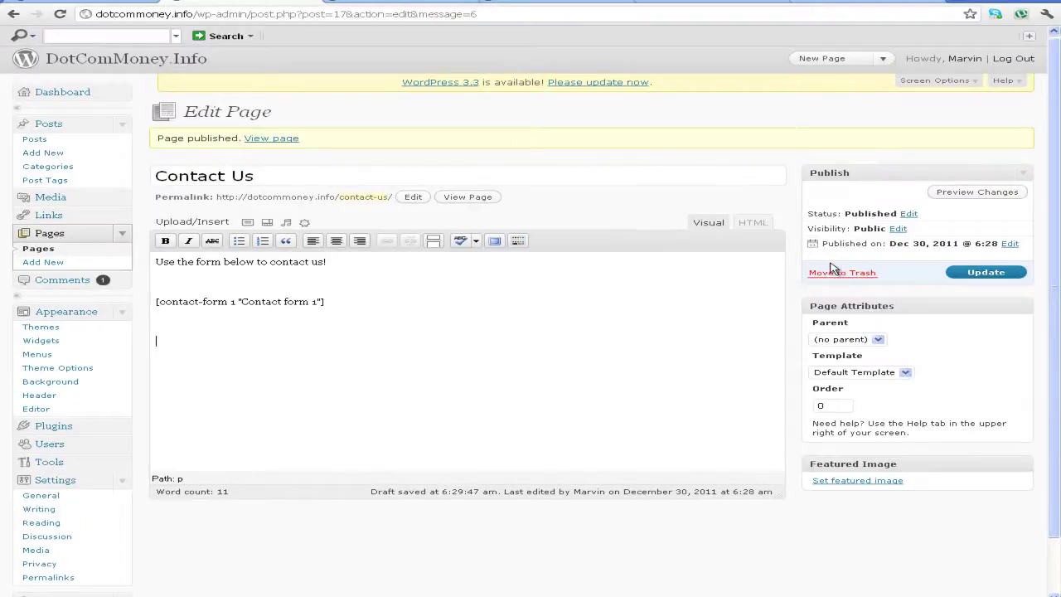
# Trash the Contact Us page and go to the installed plugins list
pyautogui.click(833, 273)
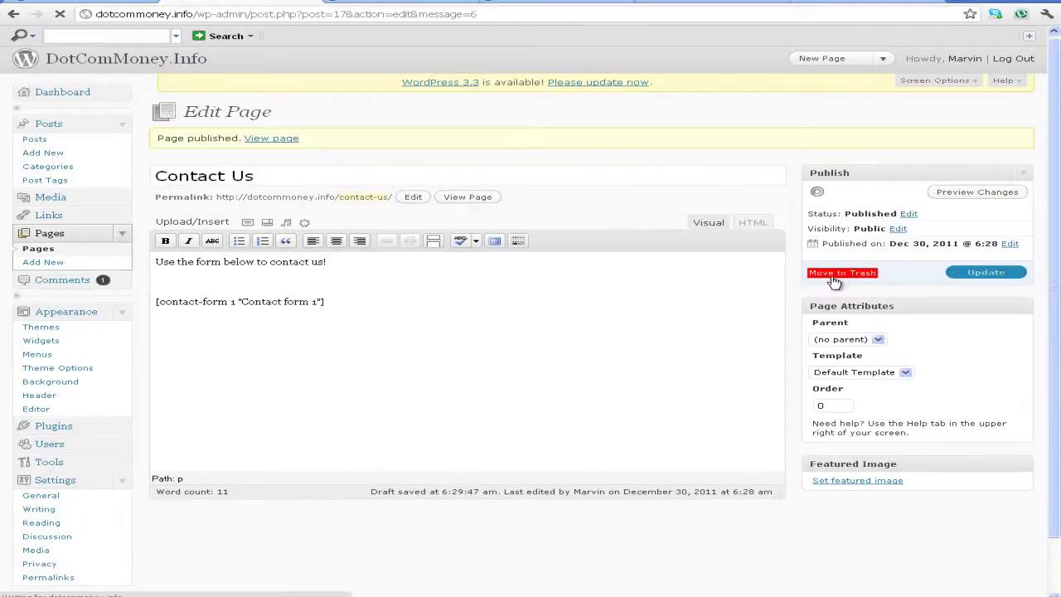
pyautogui.click(448, 2)
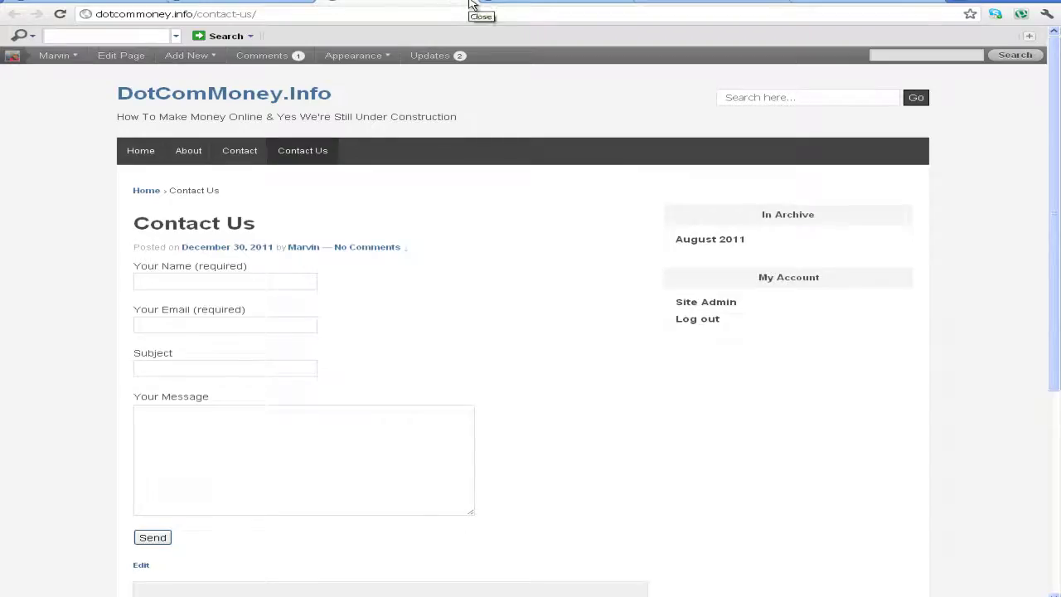
pyautogui.click(273, 2)
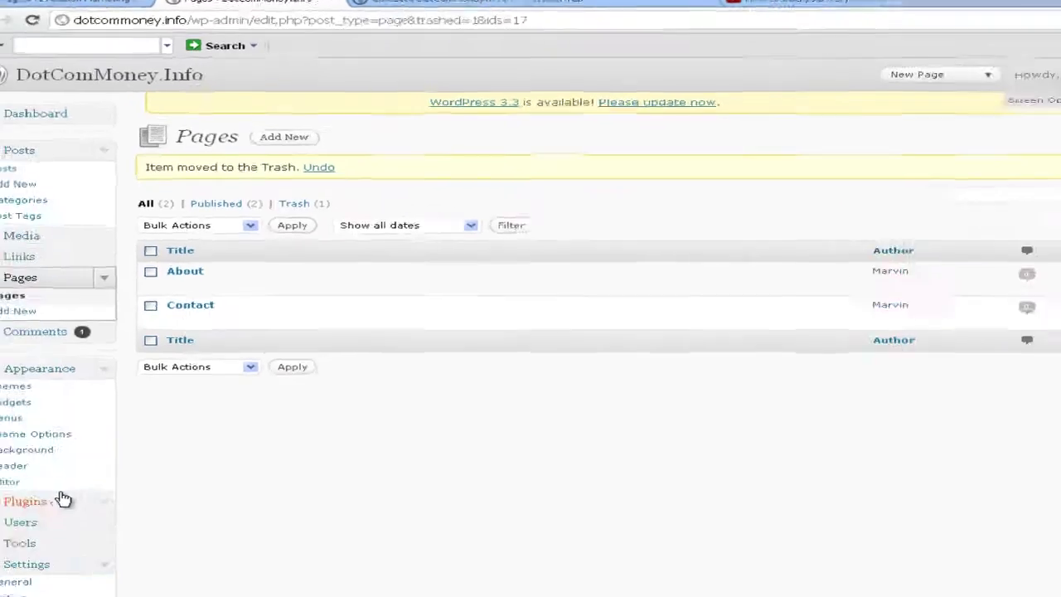
pyautogui.click(63, 500)
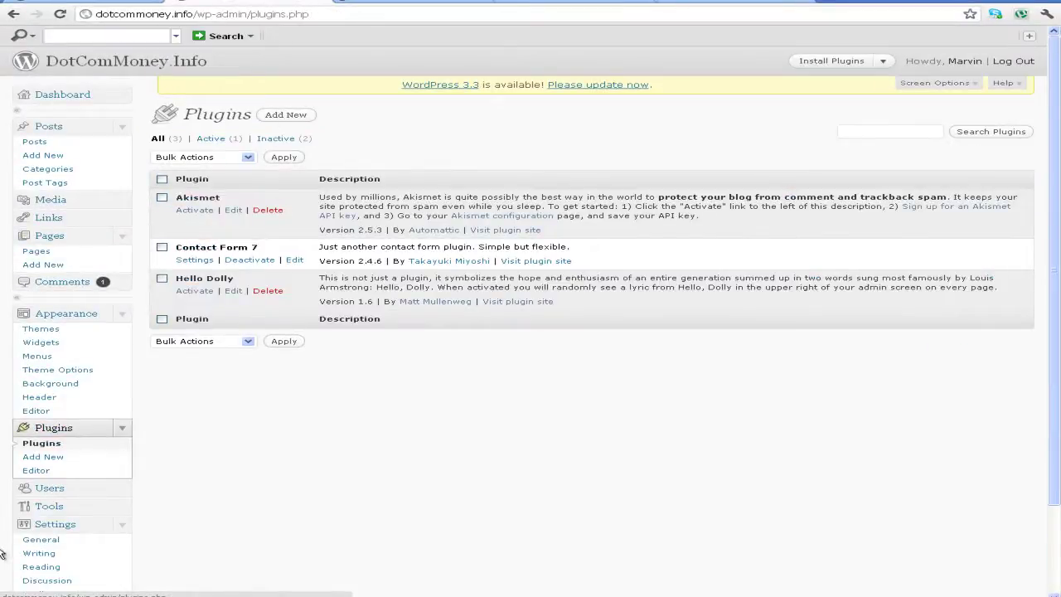
# Paste 'All in One SEO Pack' into the Add New plugin search and run it
pyautogui.click(292, 118)
pyautogui.click(240, 237)
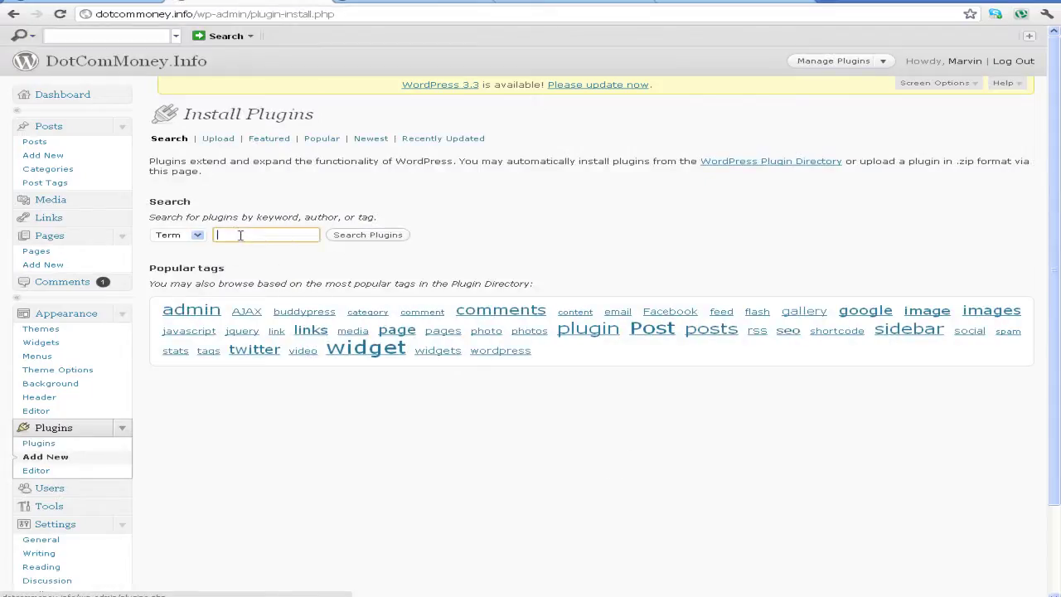
pyautogui.rightClick(242, 237)
pyautogui.click(273, 300)
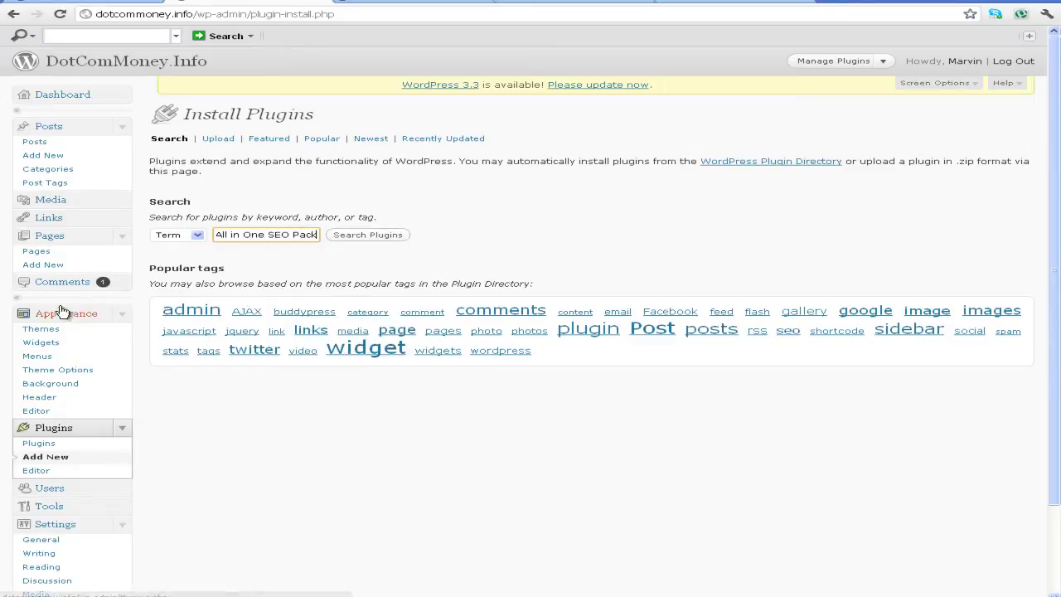
pyautogui.click(355, 237)
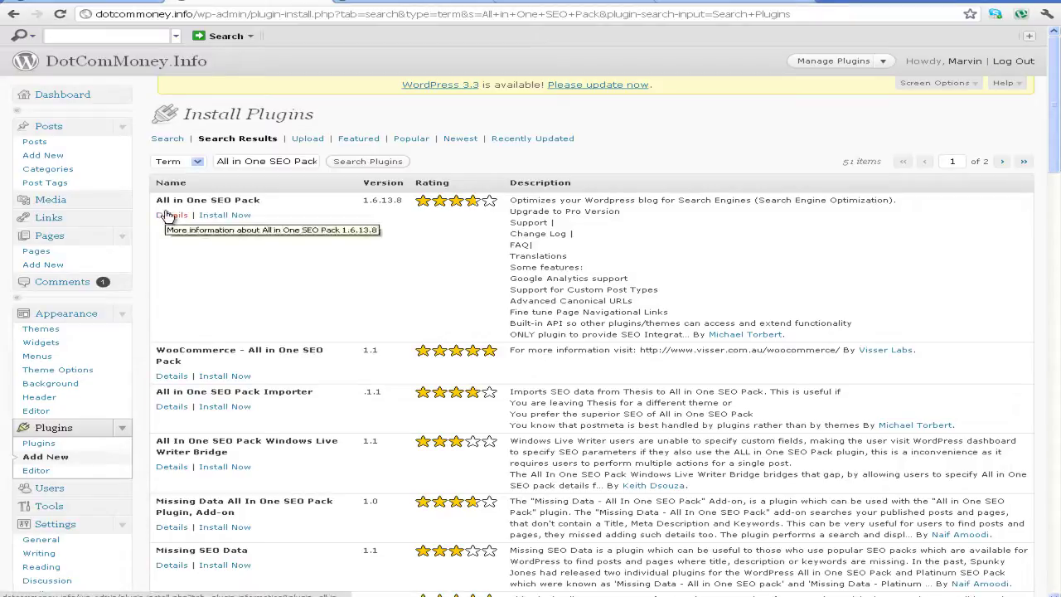
# Install and activate the All in One SEO Pack plugin
pyautogui.click(236, 216)
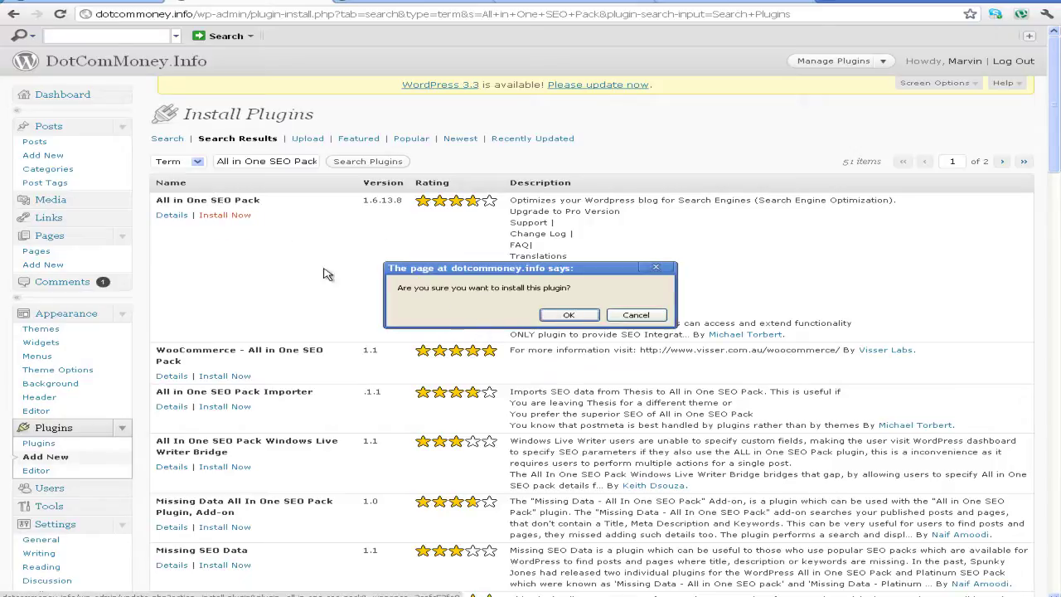
pyautogui.click(567, 322)
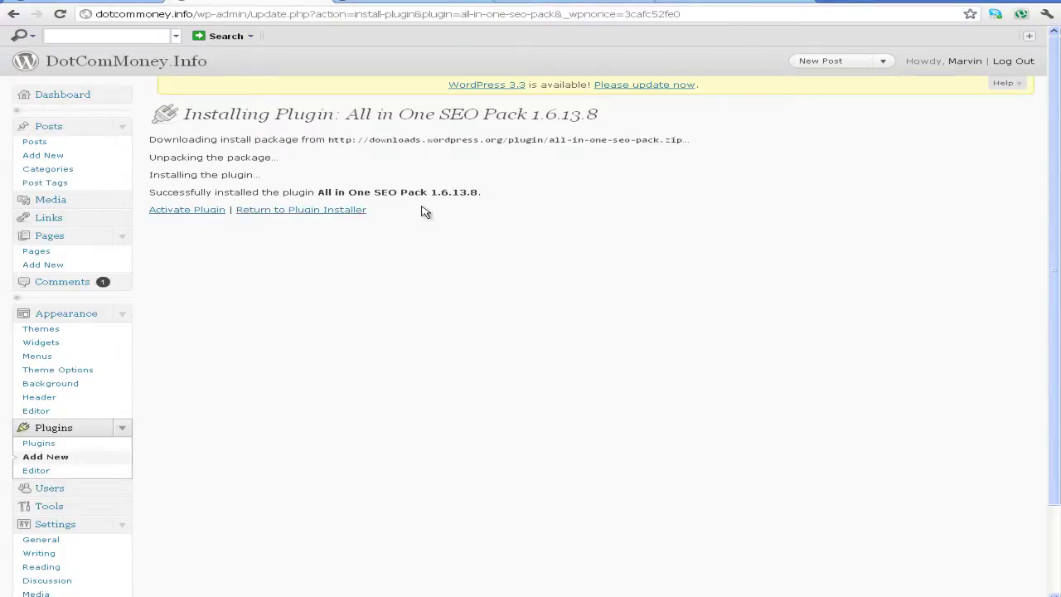
pyautogui.click(188, 213)
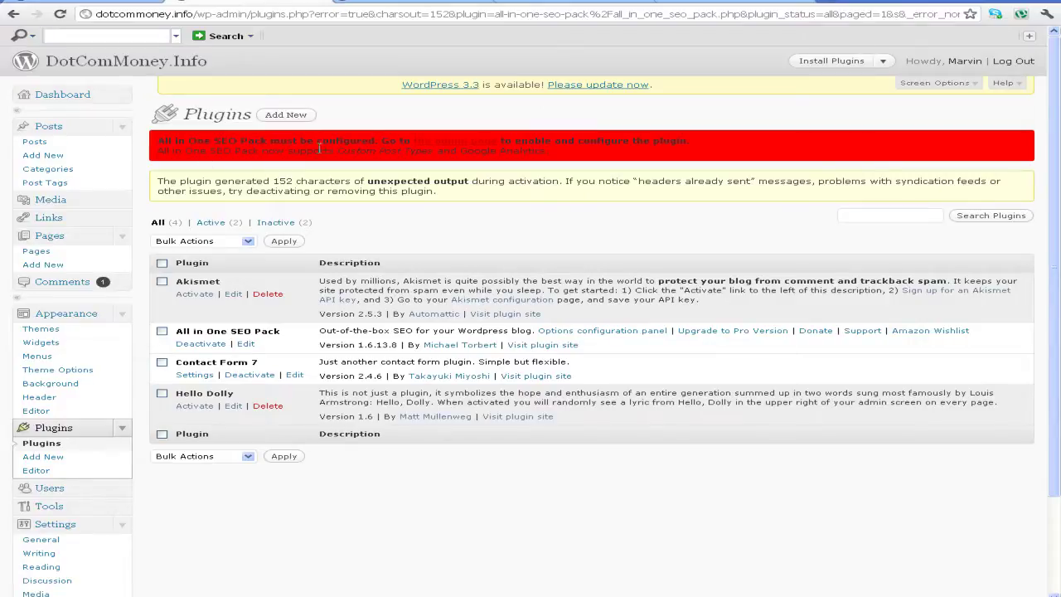
# Follow the admin page link in the red notice to reach the plugin's options page
pyautogui.tripleClick(530, 146)
pyautogui.moveTo(531, 149); pyautogui.dragTo(413, 141)
pyautogui.click(444, 145)
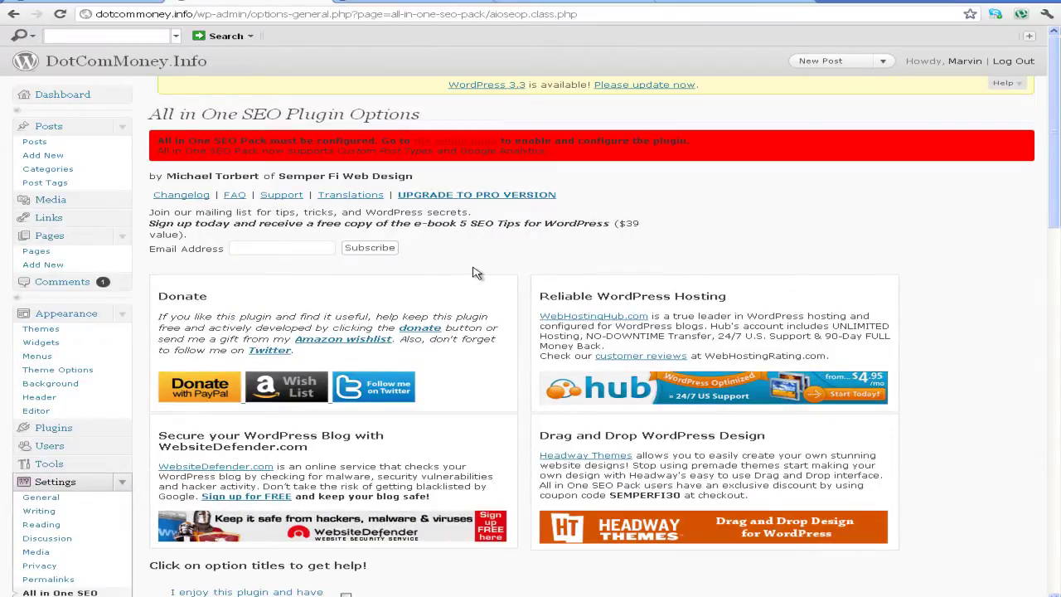
pyautogui.scroll(-3, 477, 274)
pyautogui.scroll(2, 477, 273)
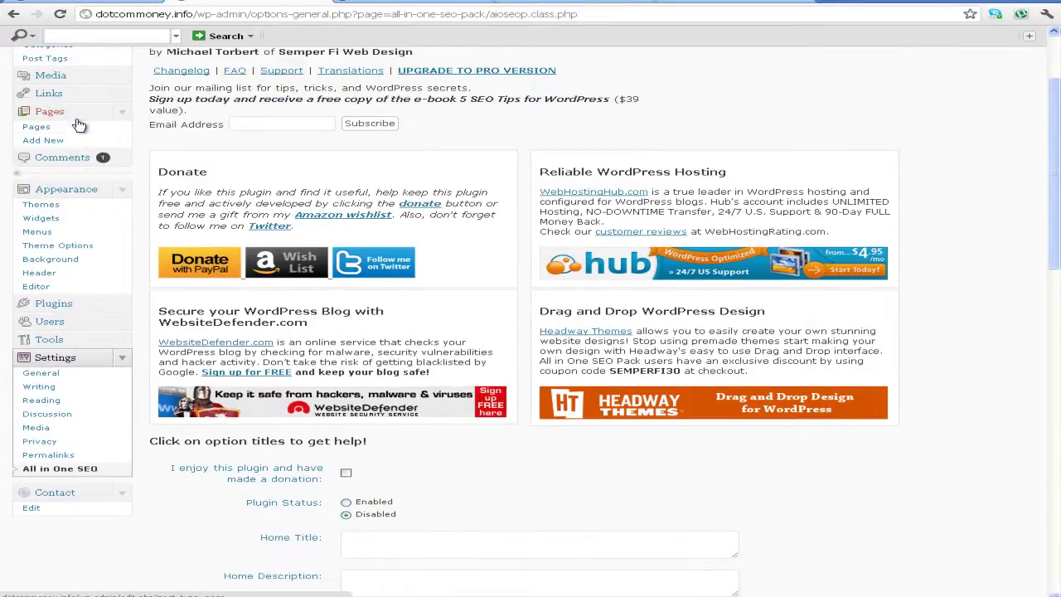
pyautogui.scroll(2, 744, 145)
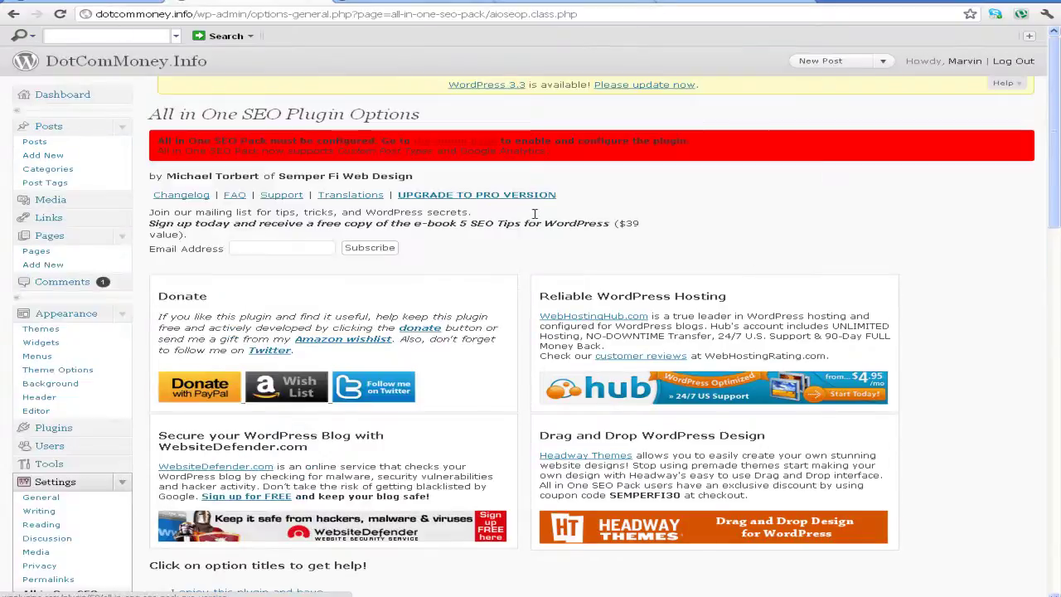
pyautogui.scroll(-5, 24, 208)
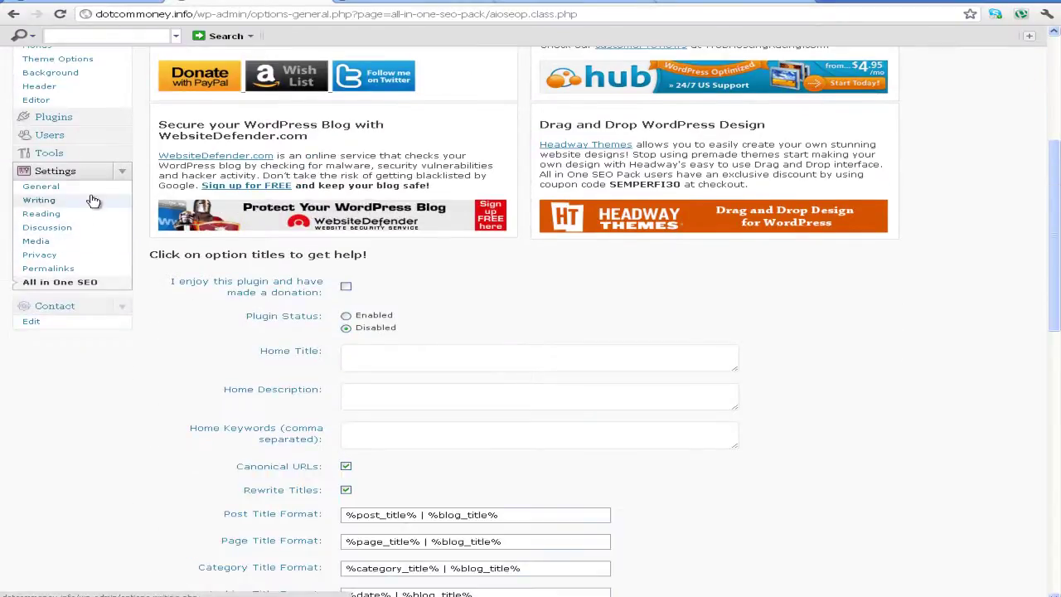
pyautogui.click(121, 175)
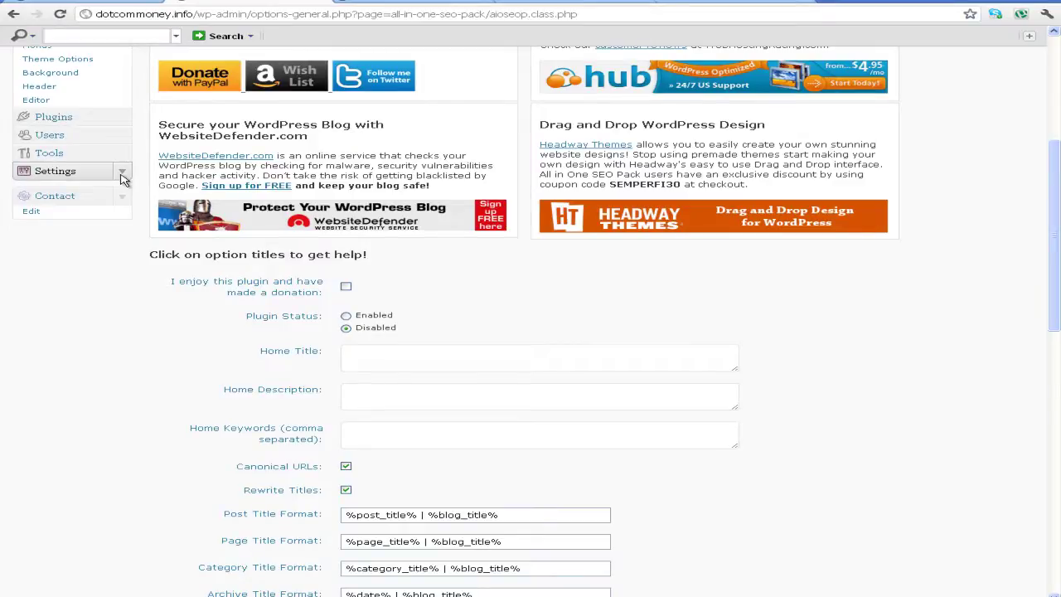
pyautogui.click(121, 175)
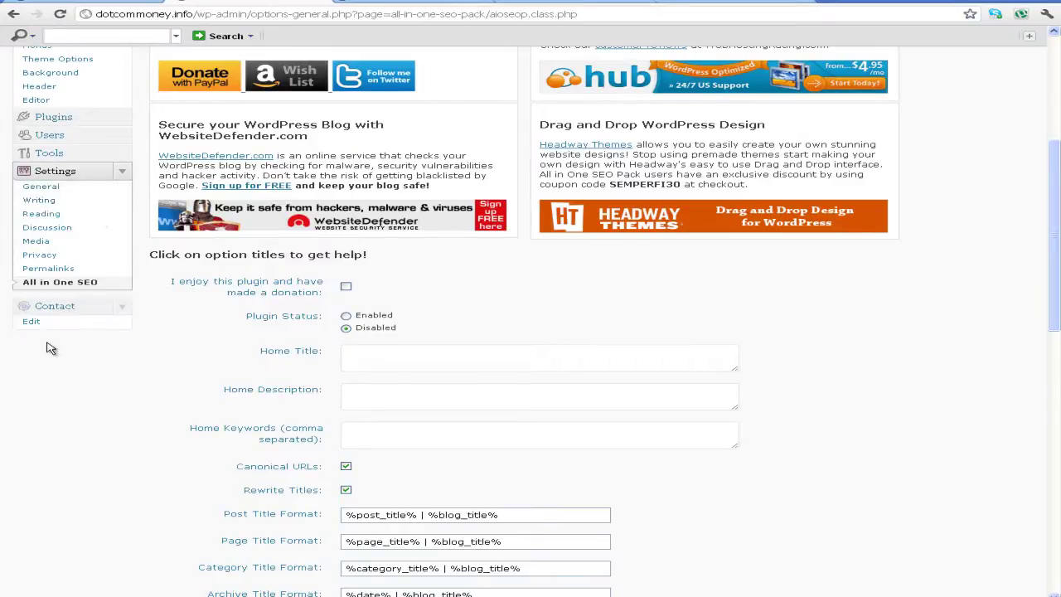
pyautogui.click(88, 286)
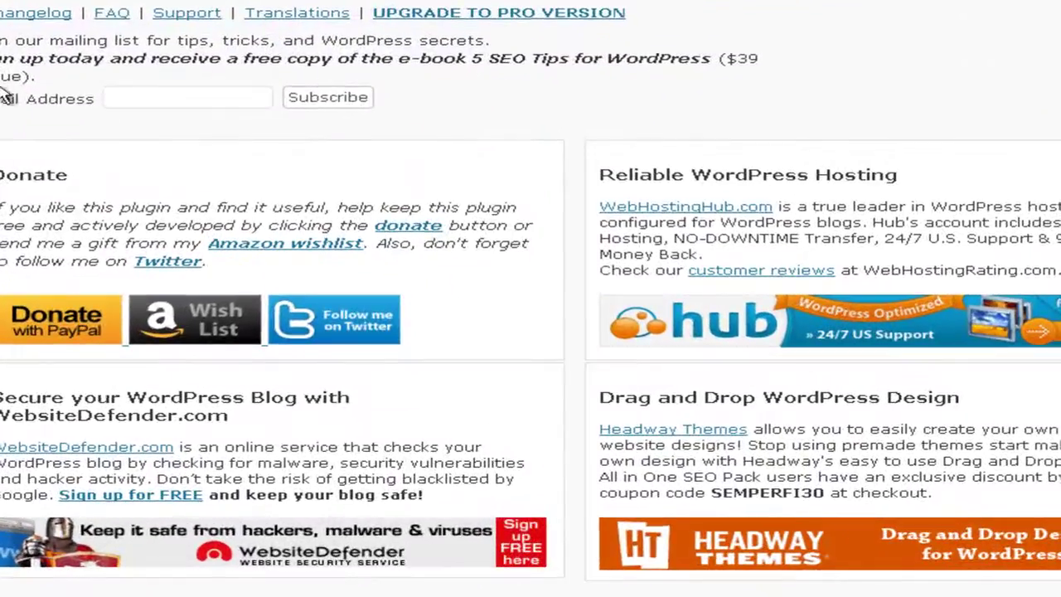
pyautogui.click(111, 98)
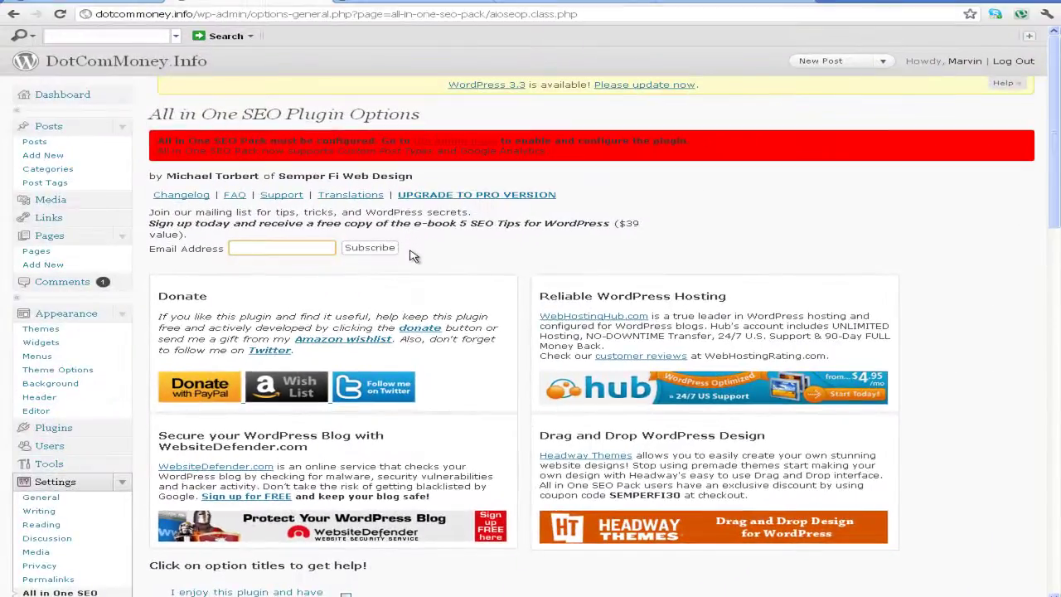
pyautogui.scroll(-2, 371, 257)
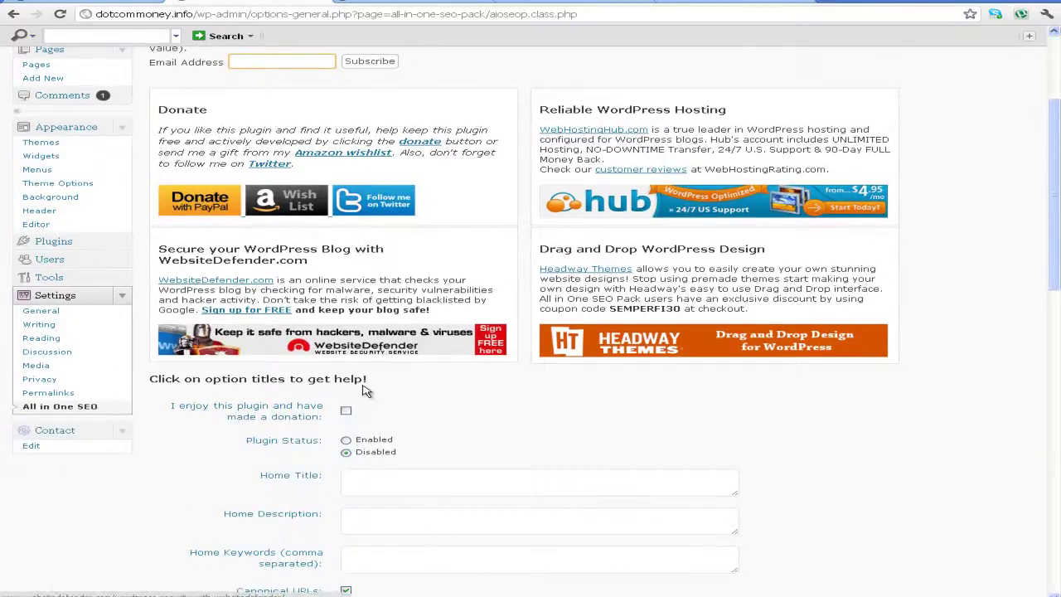
pyautogui.scroll(-1, 365, 398)
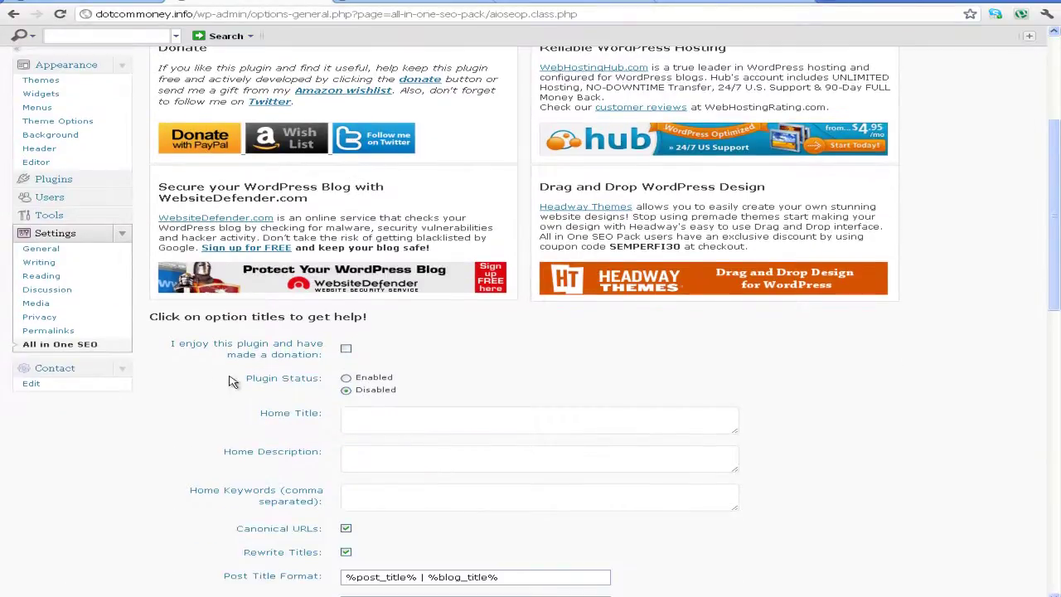
pyautogui.scroll(-2, 352, 368)
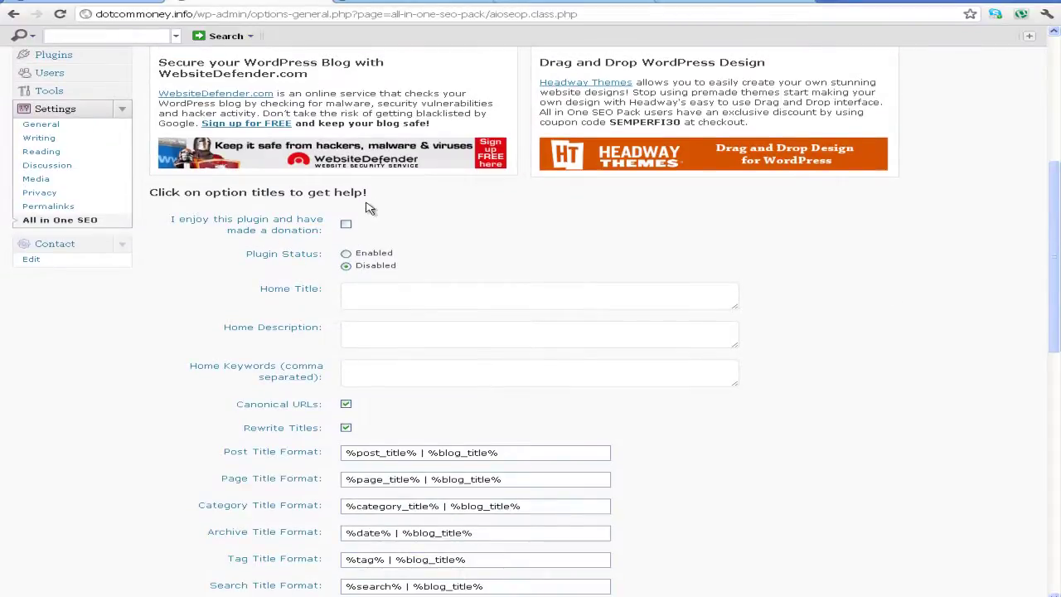
pyautogui.scroll(2, 365, 211)
pyautogui.scroll(-2, 348, 220)
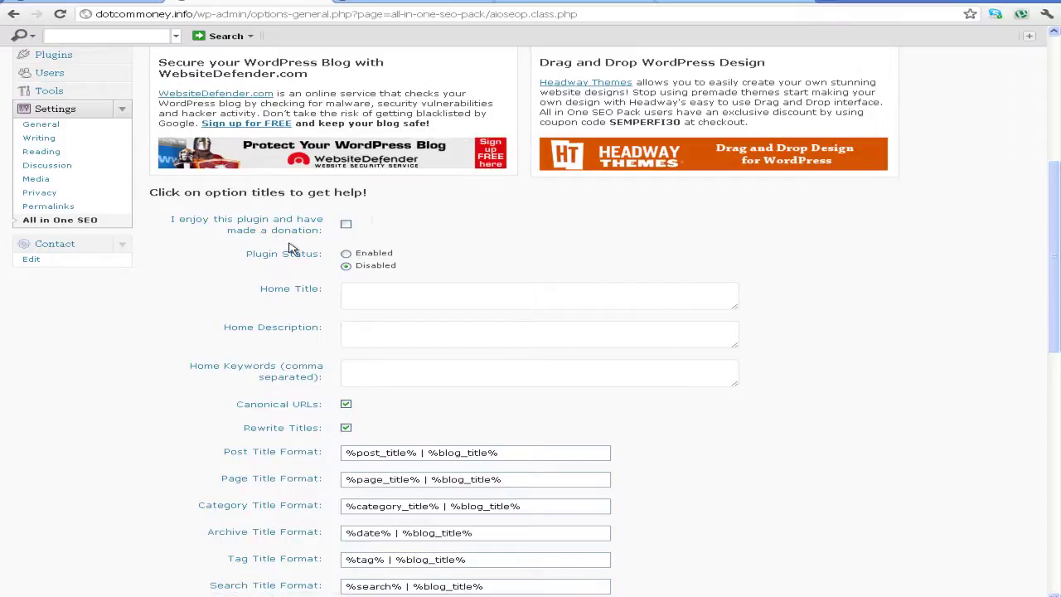
# Set All in One SEO Pack's Plugin Status to Enabled, leaving the donation box unticked
pyautogui.click(347, 226)
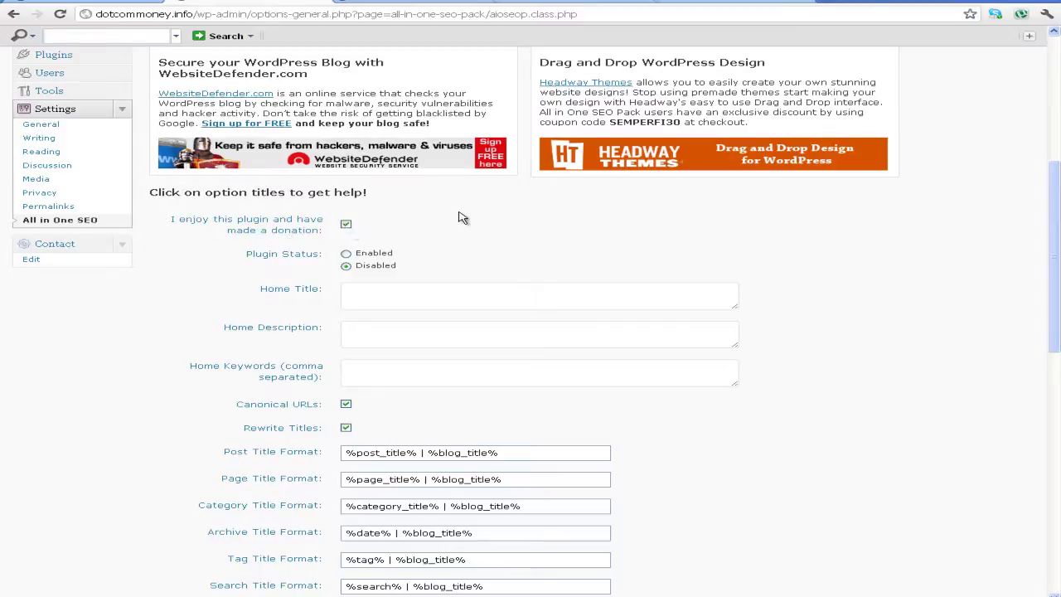
pyautogui.click(346, 226)
pyautogui.moveTo(385, 253); pyautogui.dragTo(533, 275)
pyautogui.click(217, 266)
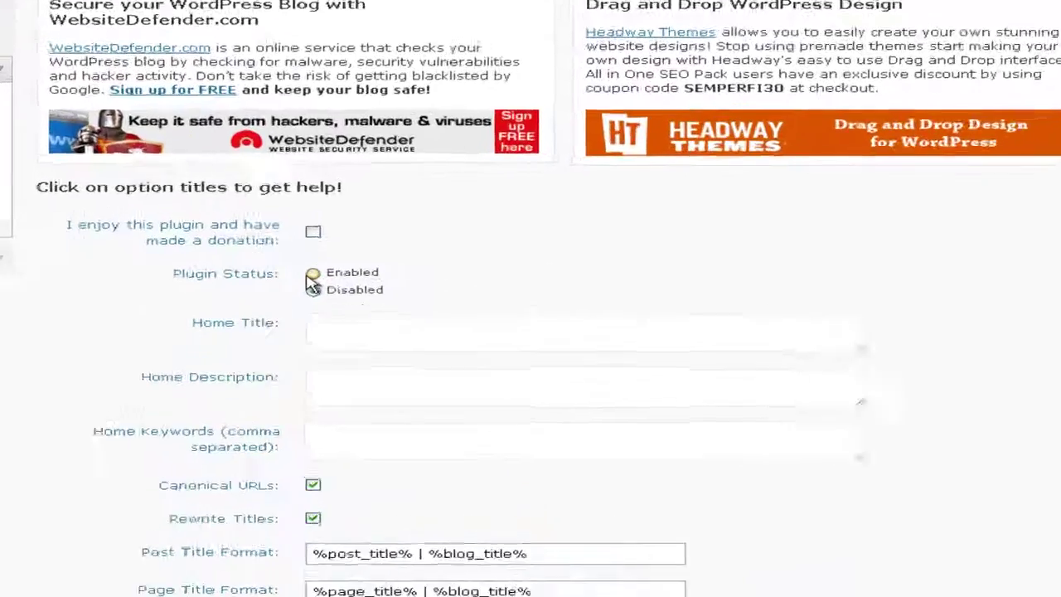
pyautogui.click(313, 276)
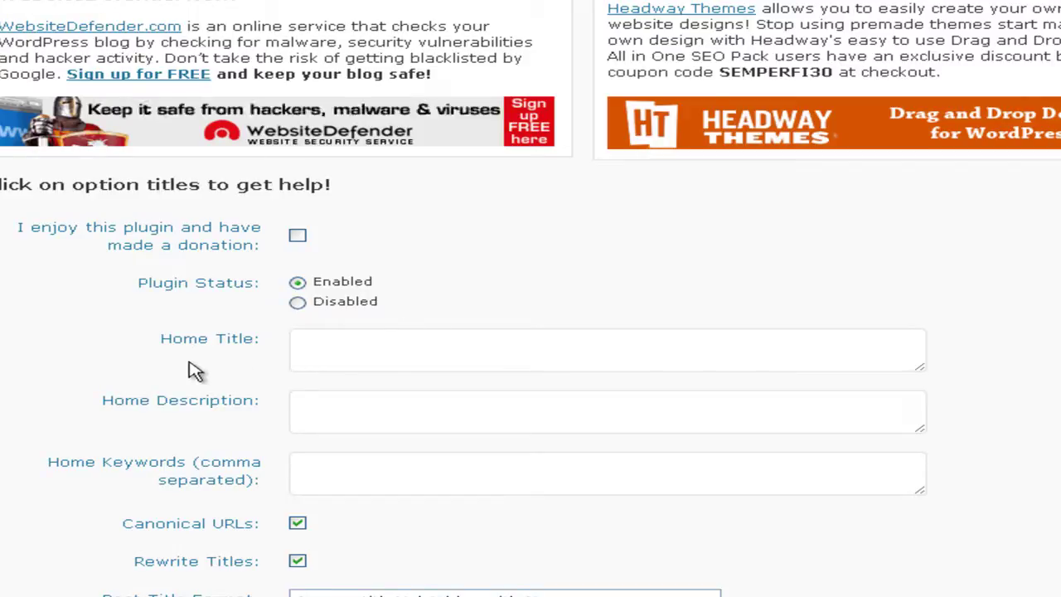
pyautogui.moveTo(148, 343); pyautogui.dragTo(273, 342)
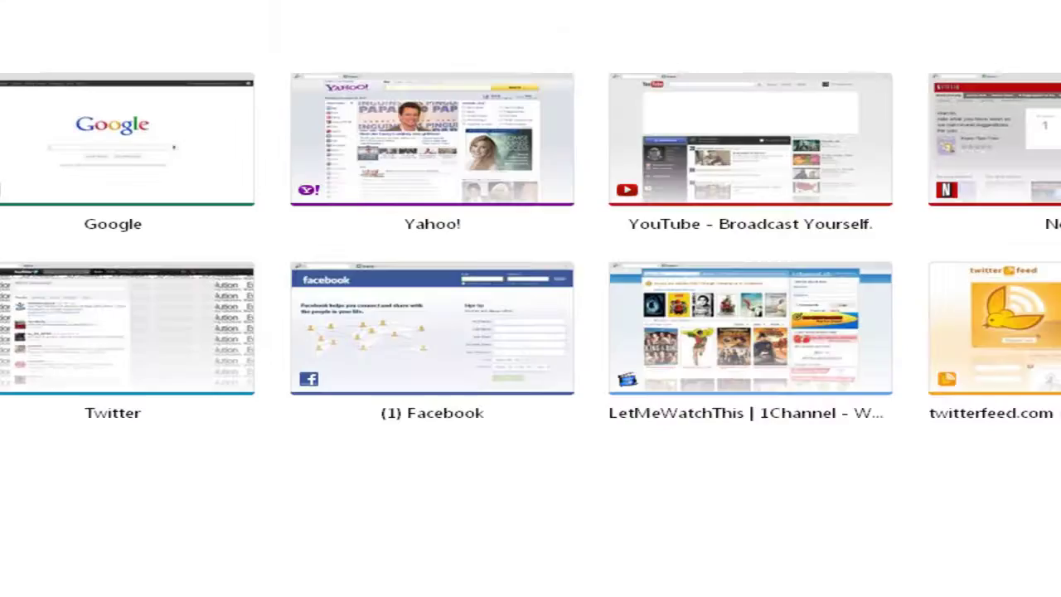
# Search Google for 'how to make a bow'
pyautogui.click(90, 146)
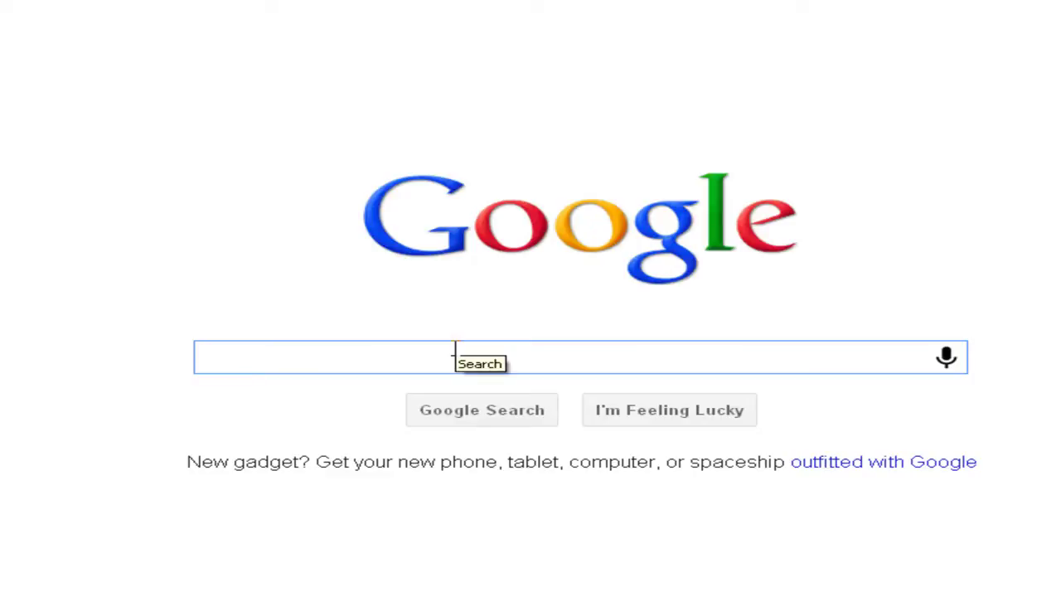
pyautogui.write('how t')
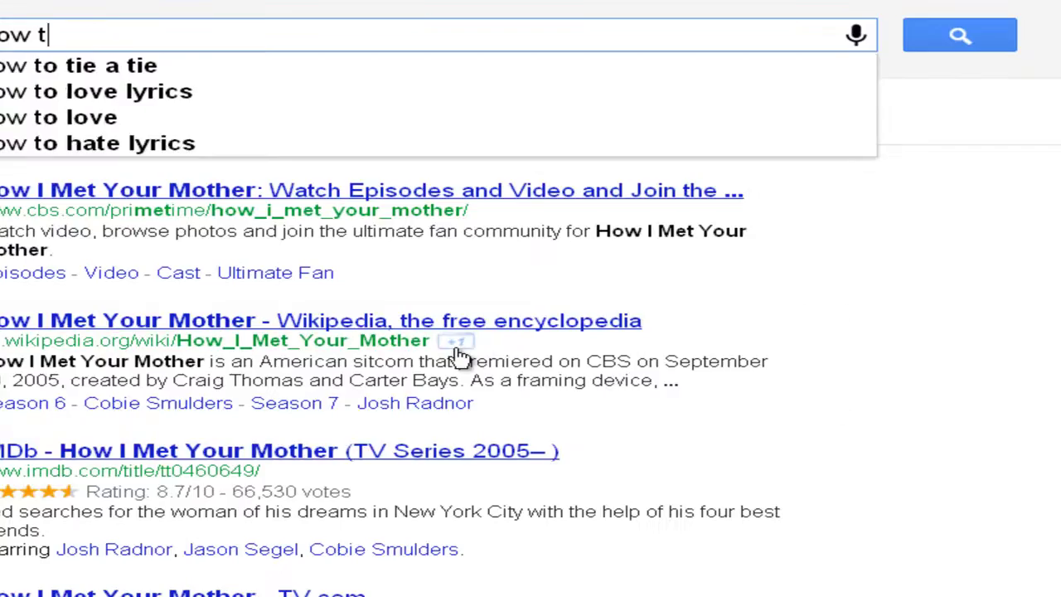
pyautogui.write('o mar')
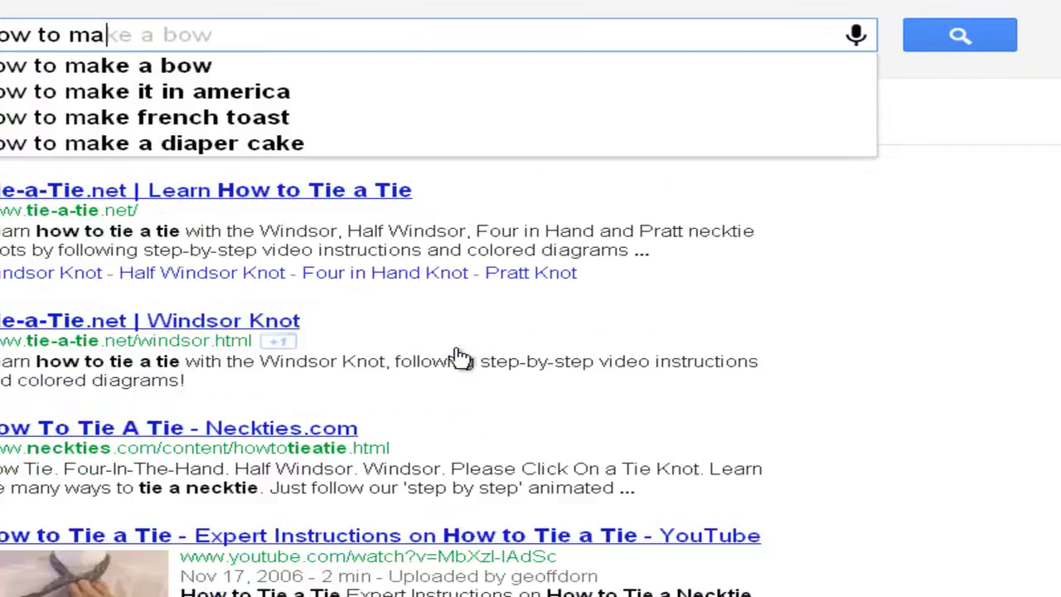
pyautogui.press('BackSpace')
pyautogui.press('BackSpace')
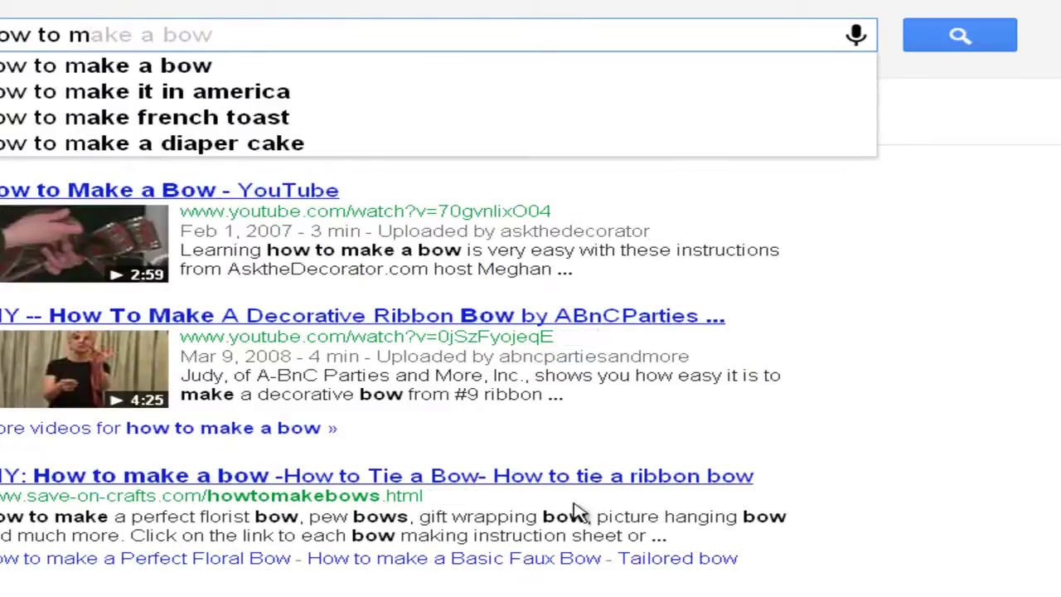
pyautogui.click(170, 73)
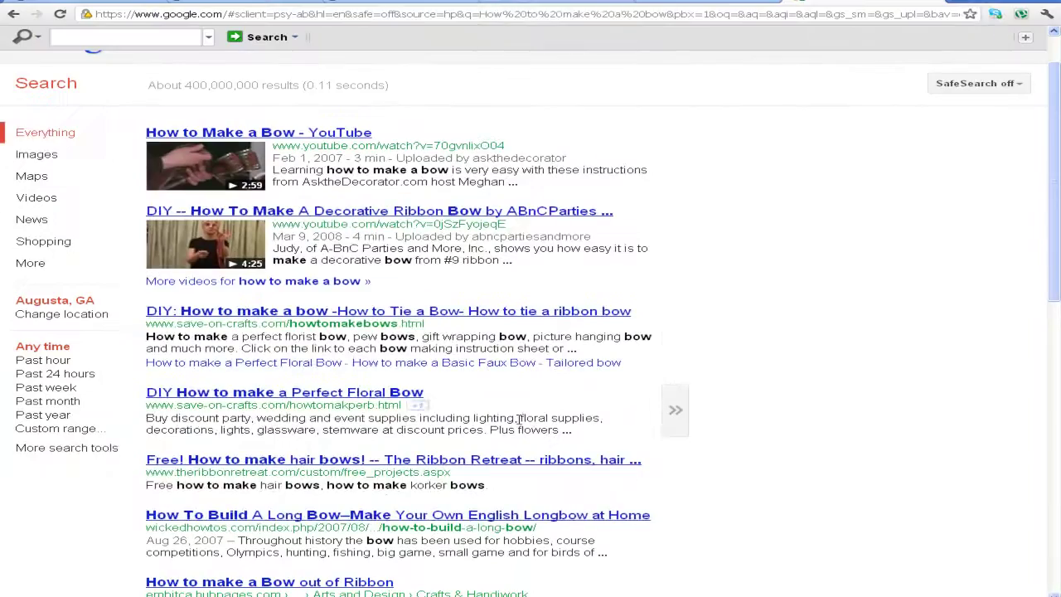
# Study result titles such as save-on-crafts' Perfect Floral Bow and The Ribbon Retreat
pyautogui.scroll(1, 520, 419)
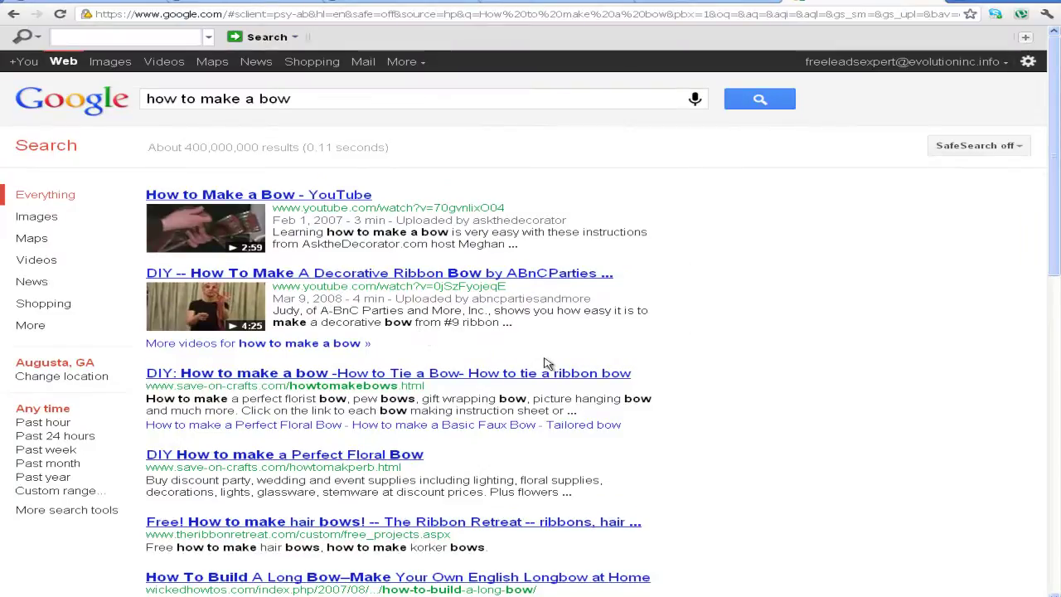
pyautogui.scroll(-1, 462, 458)
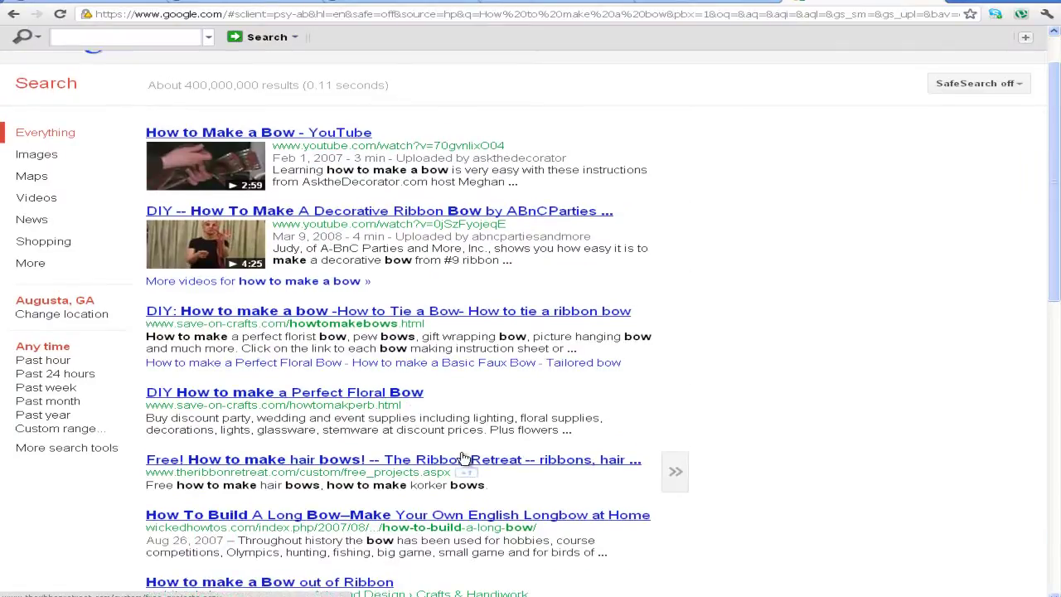
pyautogui.scroll(1, 463, 459)
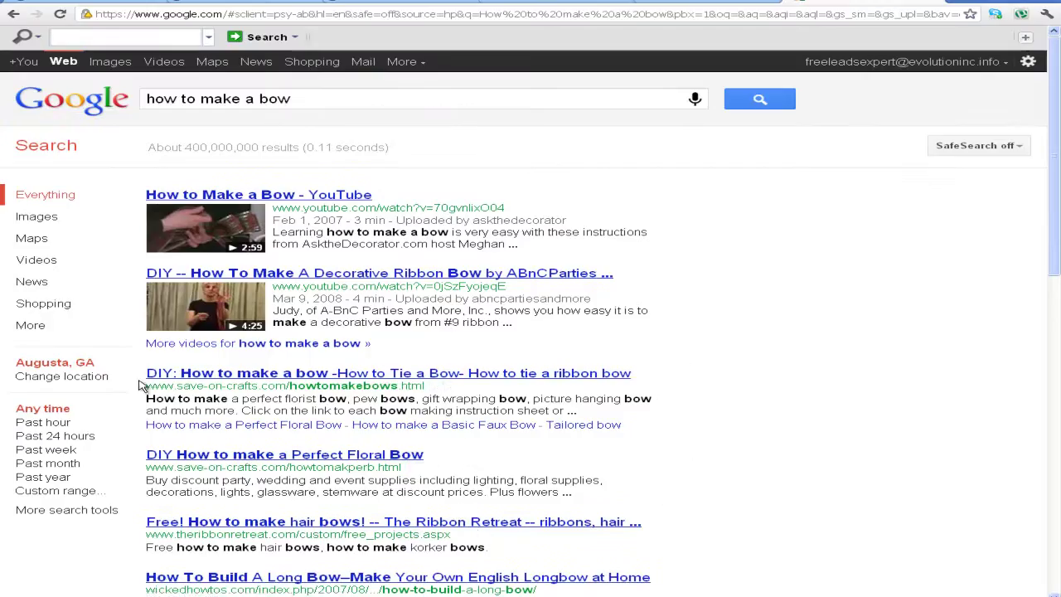
pyautogui.moveTo(147, 373); pyautogui.dragTo(655, 375)
pyautogui.moveTo(146, 454); pyautogui.dragTo(426, 455)
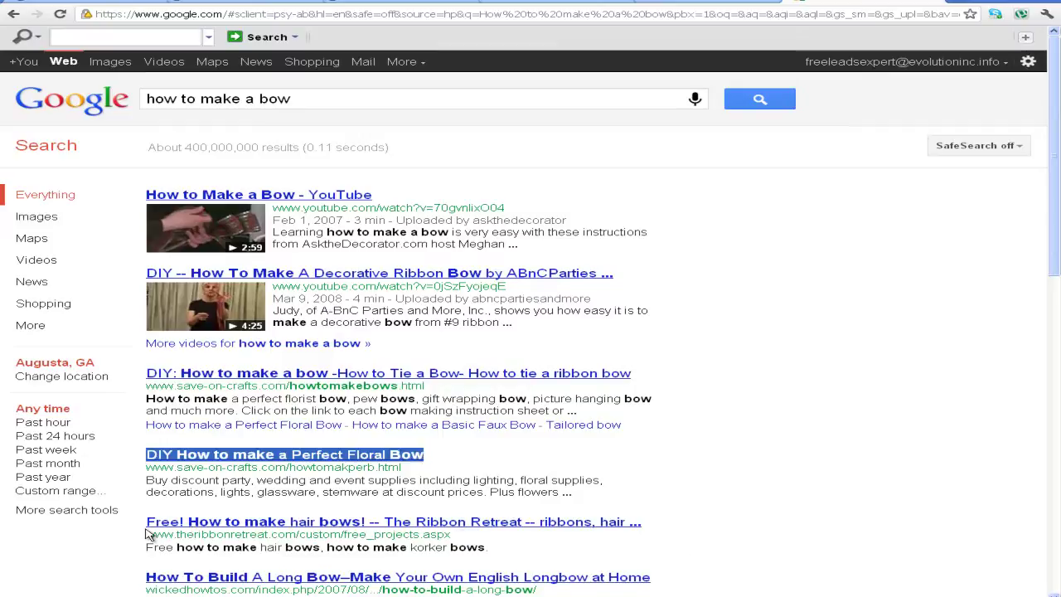
pyautogui.moveTo(149, 531); pyautogui.dragTo(664, 532)
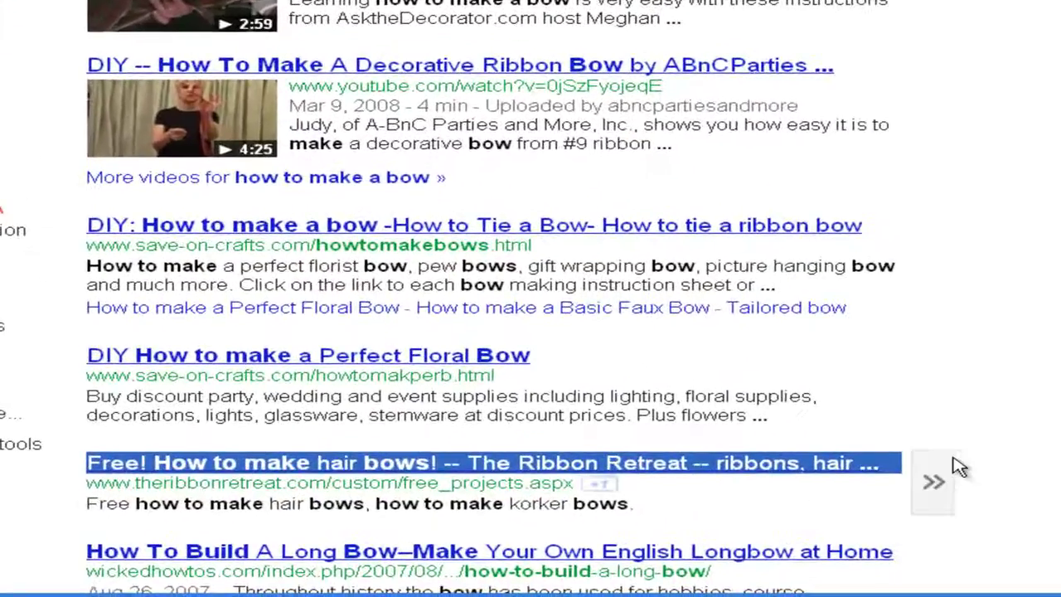
pyautogui.scroll(-2, 530, 465)
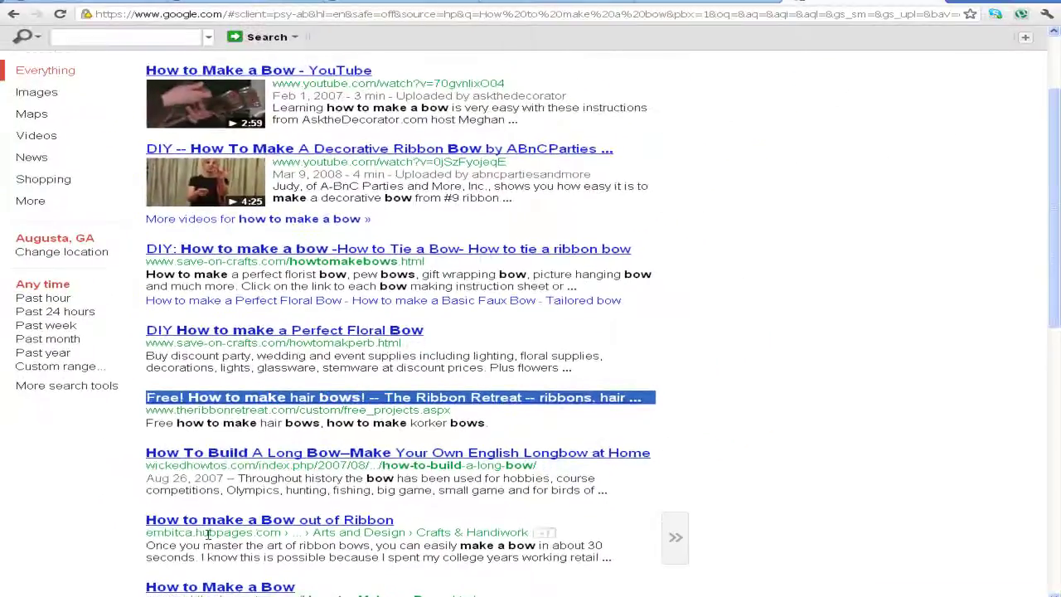
pyautogui.scroll(-3, 143, 495)
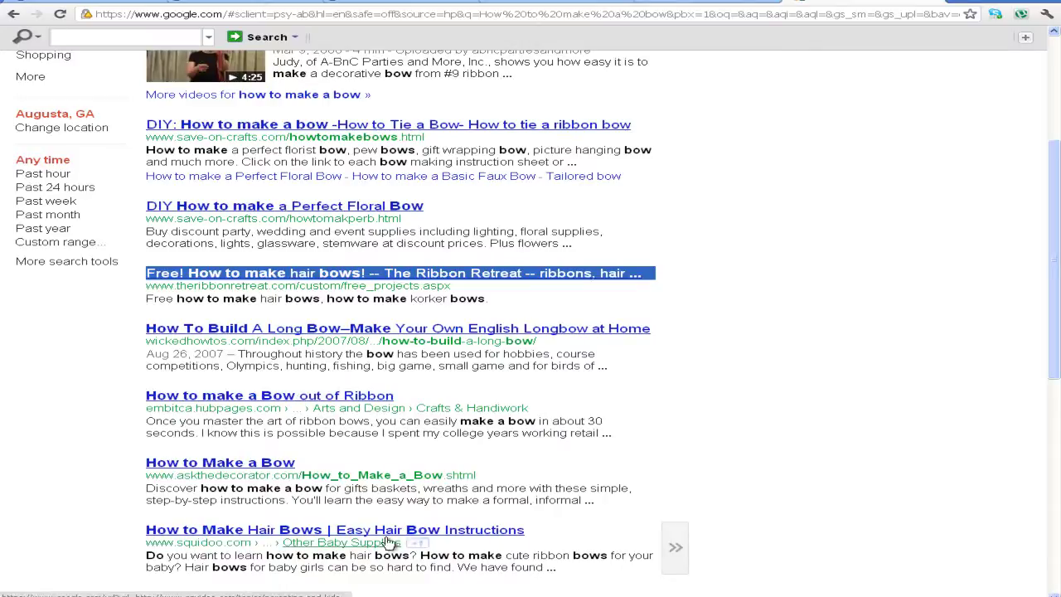
pyautogui.scroll(-3, 454, 546)
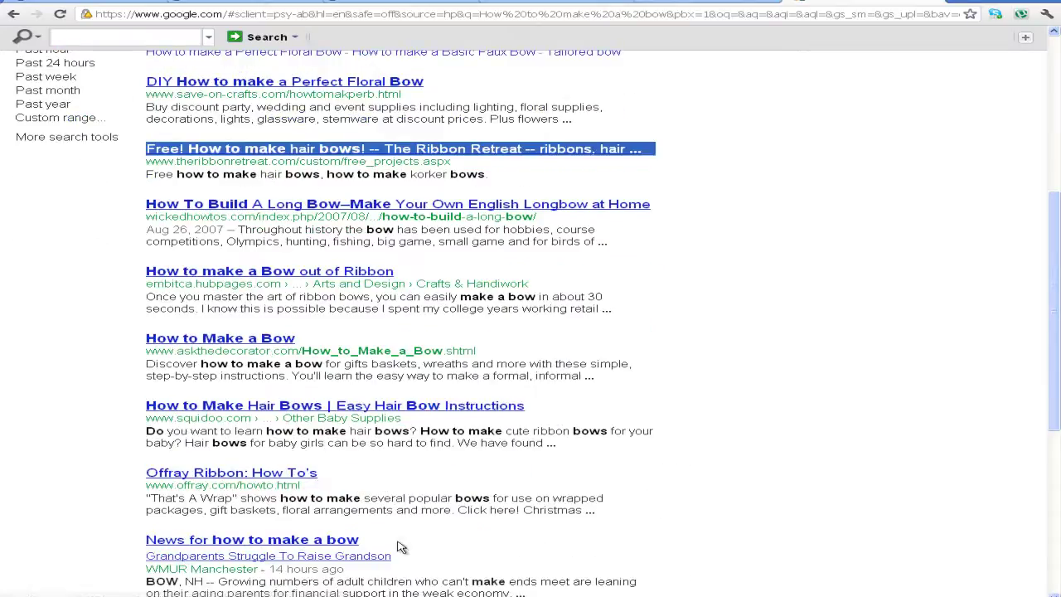
pyautogui.scroll(-3, 399, 555)
pyautogui.scroll(-2, 400, 554)
pyautogui.scroll(12, 400, 498)
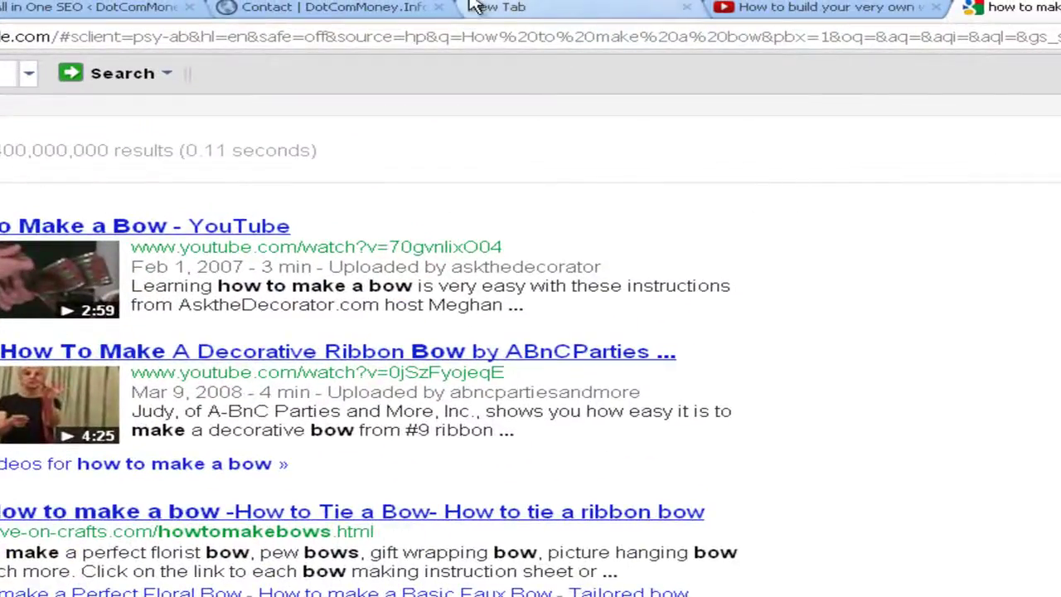
# Check the WordPress tabs, then examine the How to Make a Bow result title
pyautogui.click(419, 7)
pyautogui.click(102, 8)
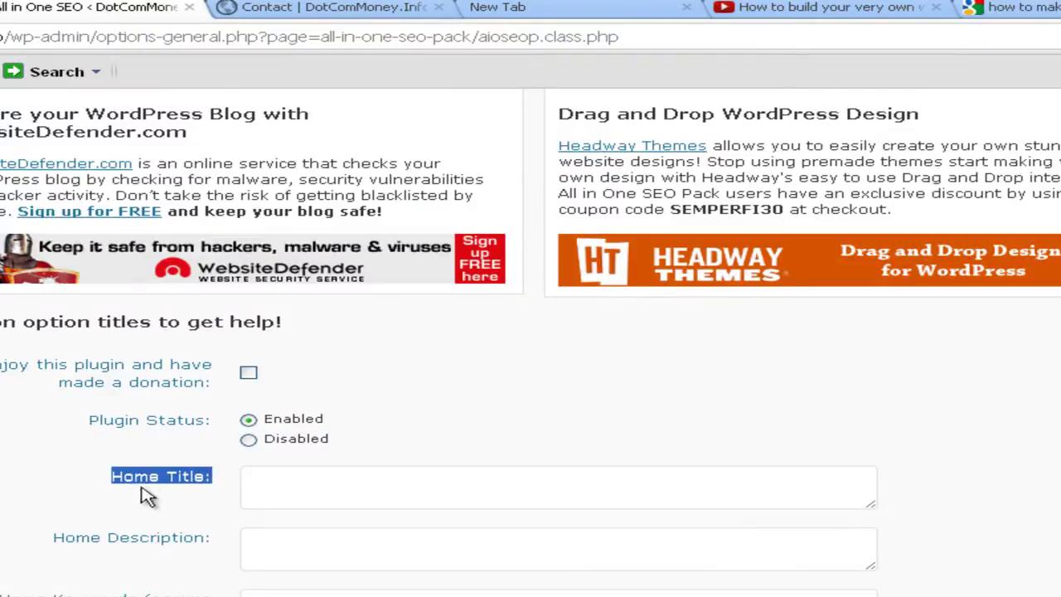
pyautogui.click(1052, 7)
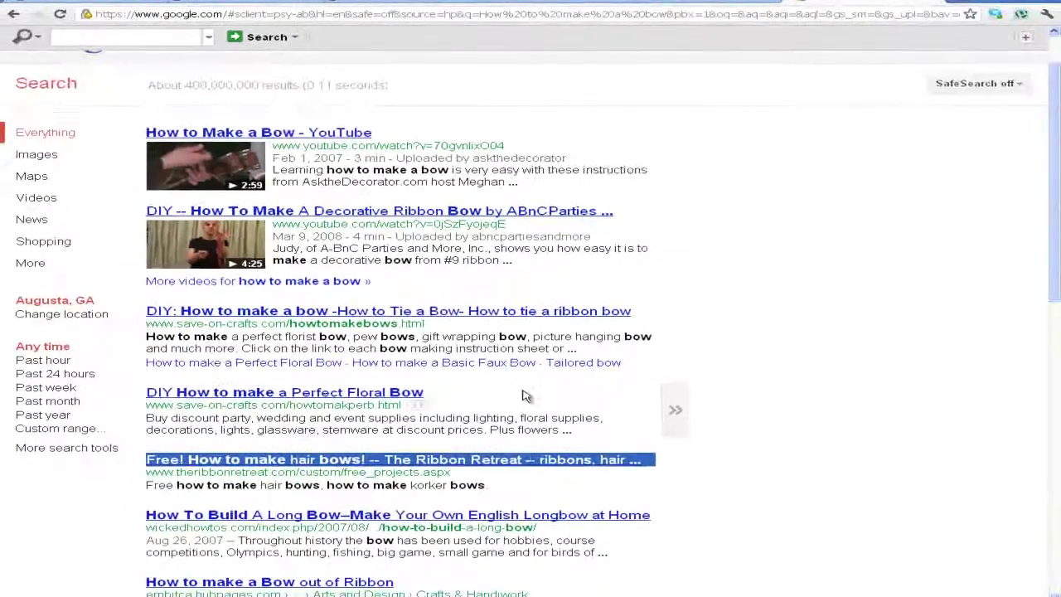
pyautogui.scroll(-3, 525, 396)
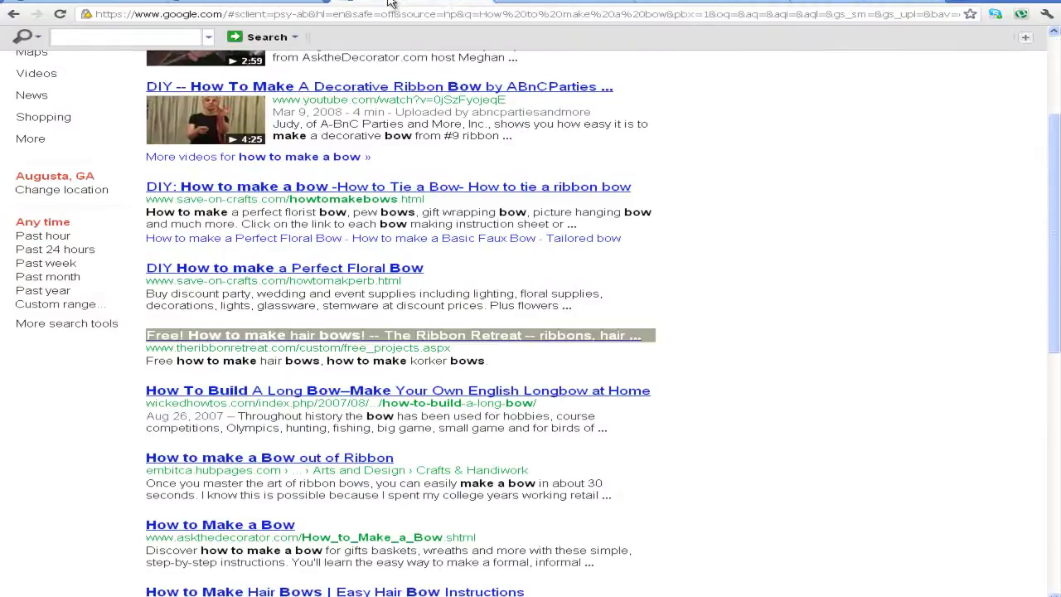
pyautogui.scroll(-2, 673, 390)
pyautogui.scroll(2, 673, 390)
pyautogui.click(671, 408)
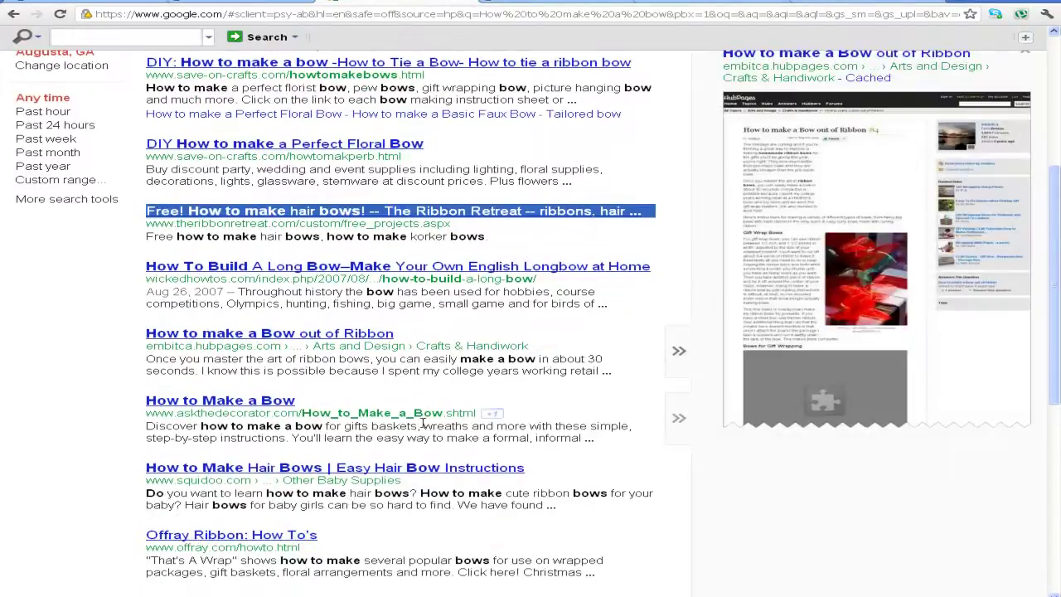
pyautogui.moveTo(314, 408); pyautogui.dragTo(116, 401)
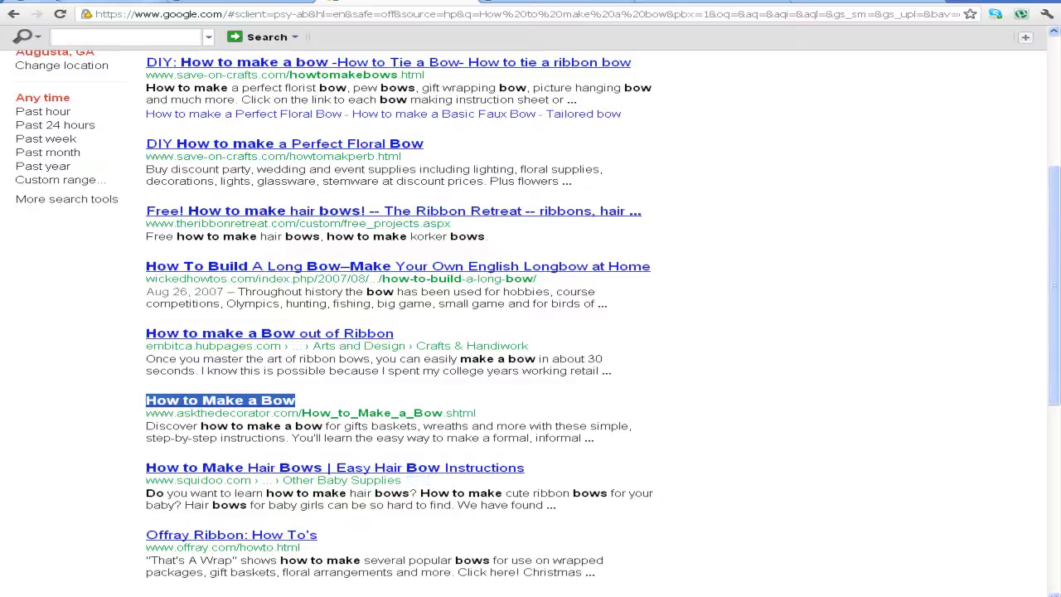
pyautogui.click(276, 3)
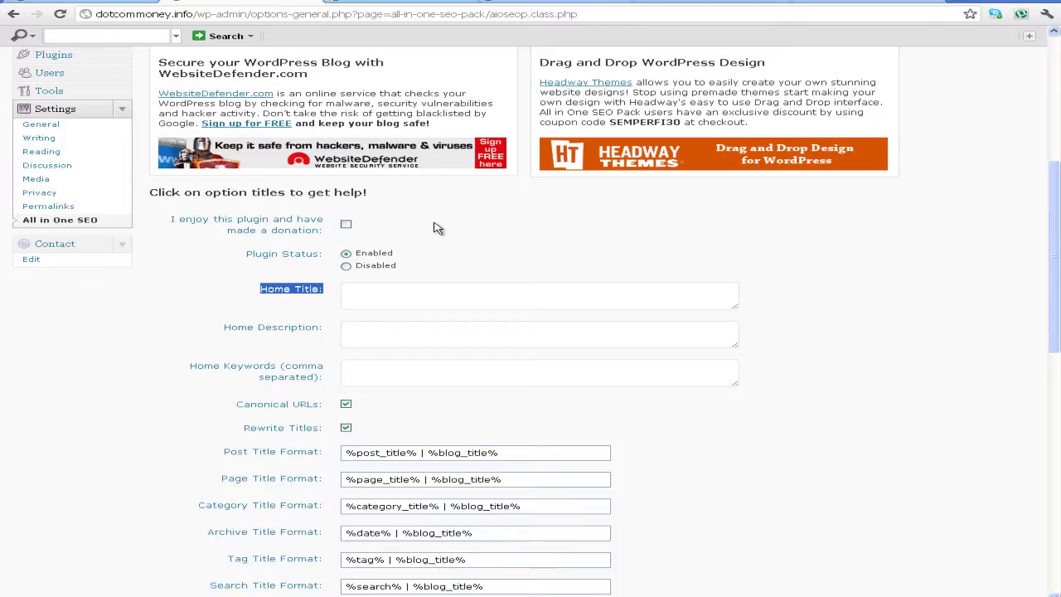
pyautogui.click(431, 293)
pyautogui.click(412, 2)
pyautogui.scroll(3, 360, 321)
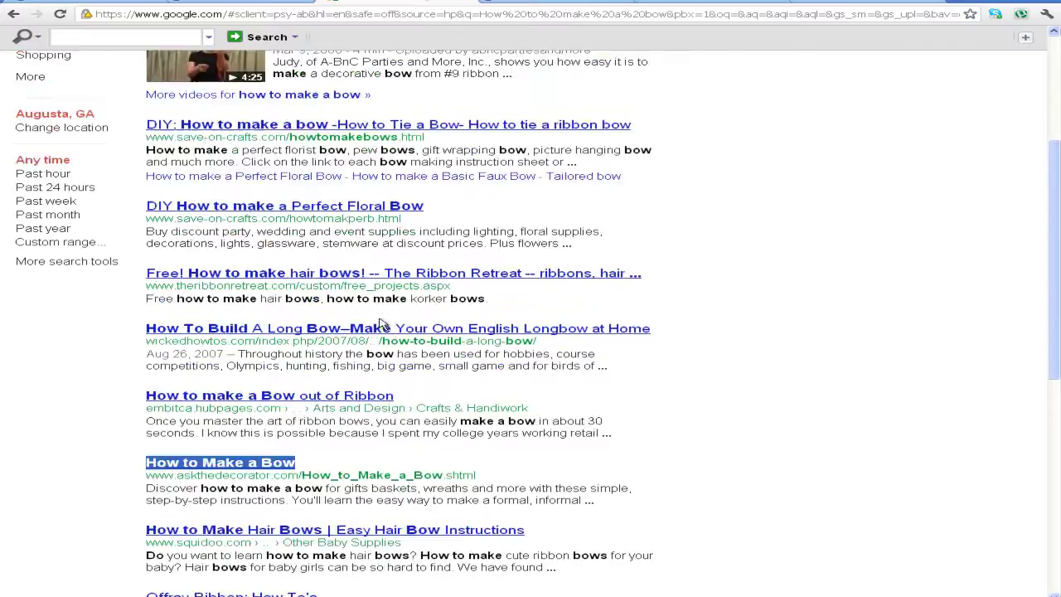
pyautogui.moveTo(145, 311); pyautogui.dragTo(657, 308)
pyautogui.scroll(2, 274, 365)
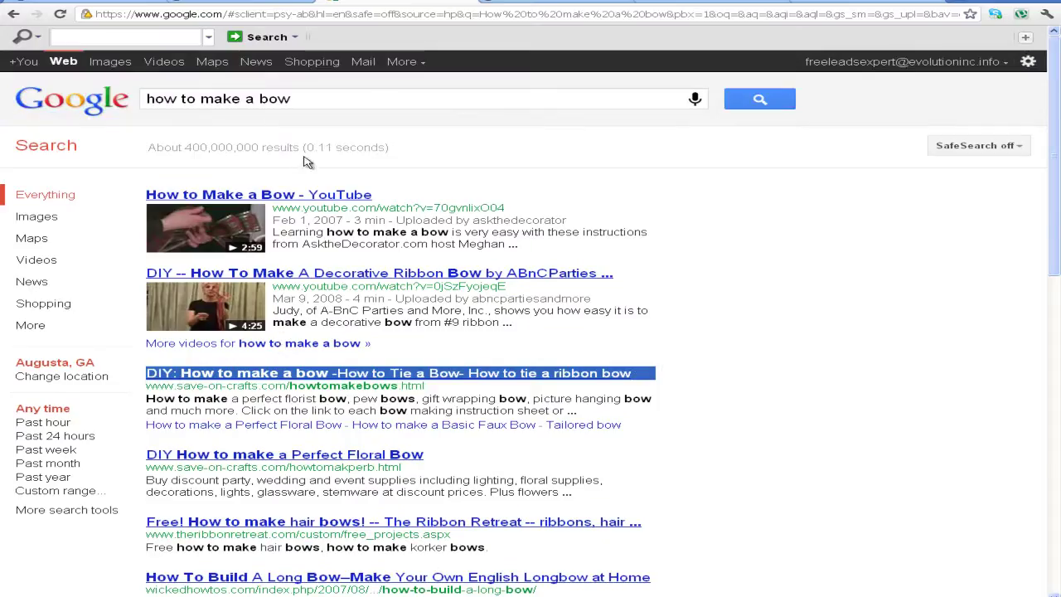
pyautogui.moveTo(296, 97); pyautogui.dragTo(141, 97)
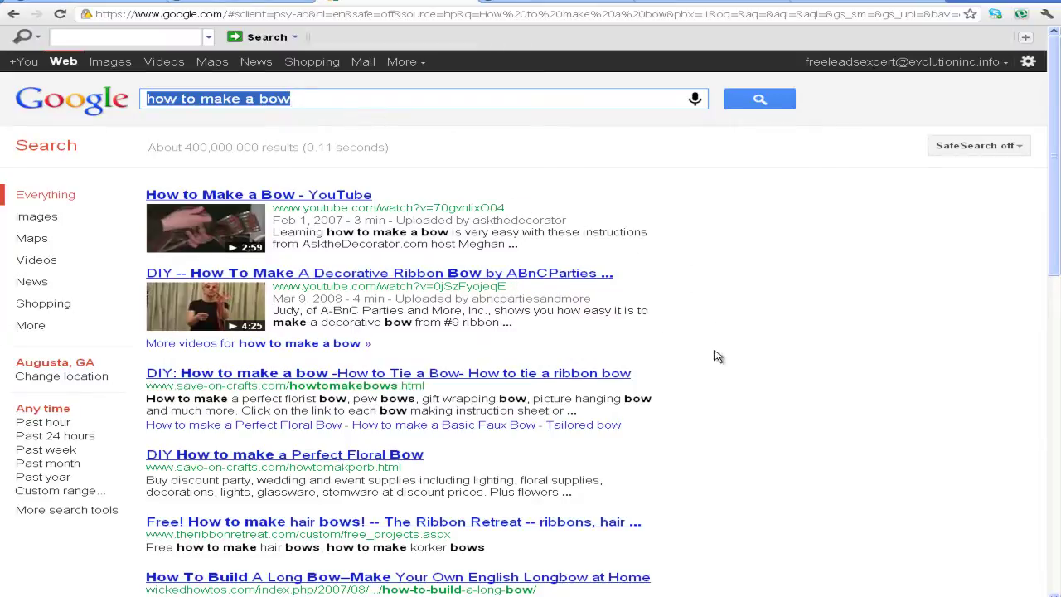
pyautogui.moveTo(682, 413)
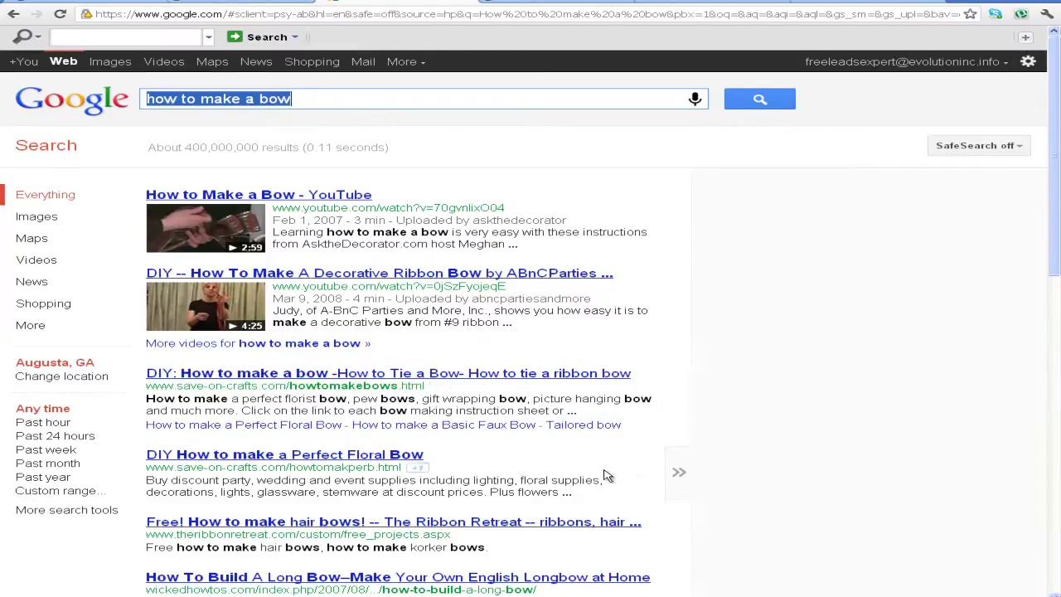
pyautogui.click(273, 3)
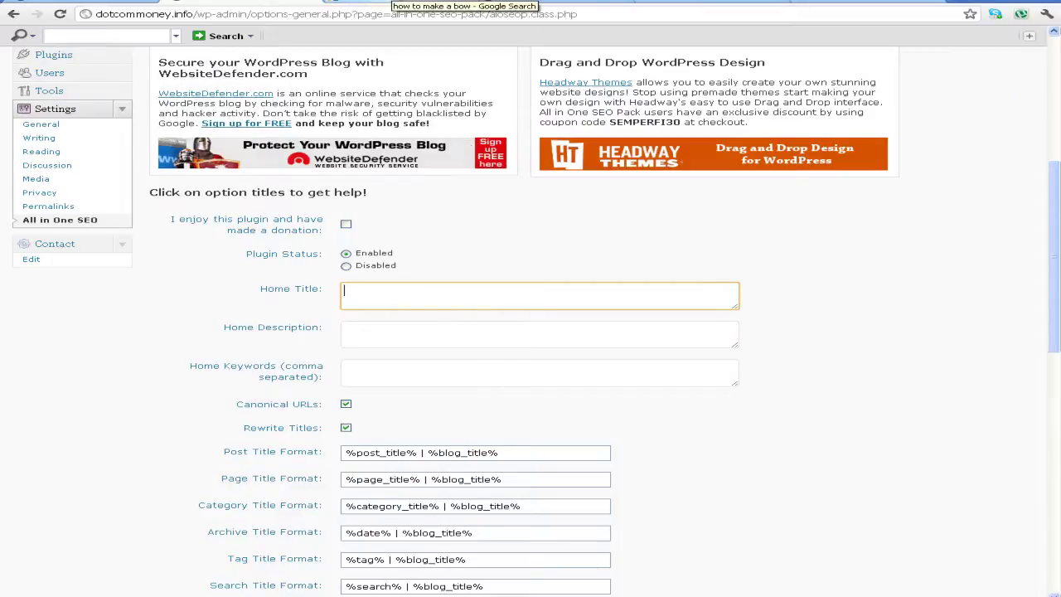
pyautogui.click(394, 3)
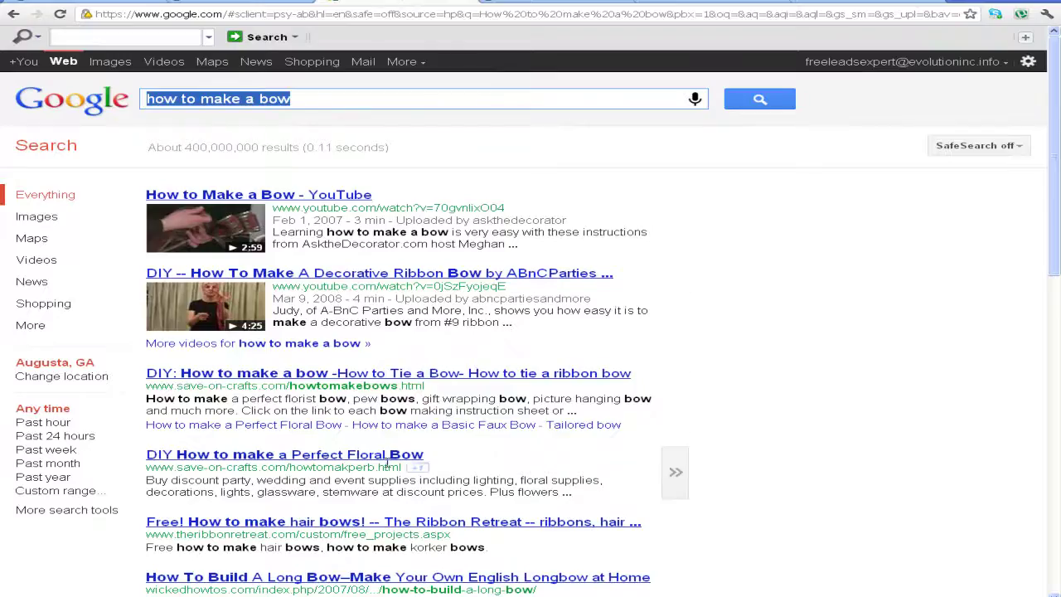
# Enter the Home Title 'How to get Free Traffic & How to make money online on Autopilot'
pyautogui.click(249, 2)
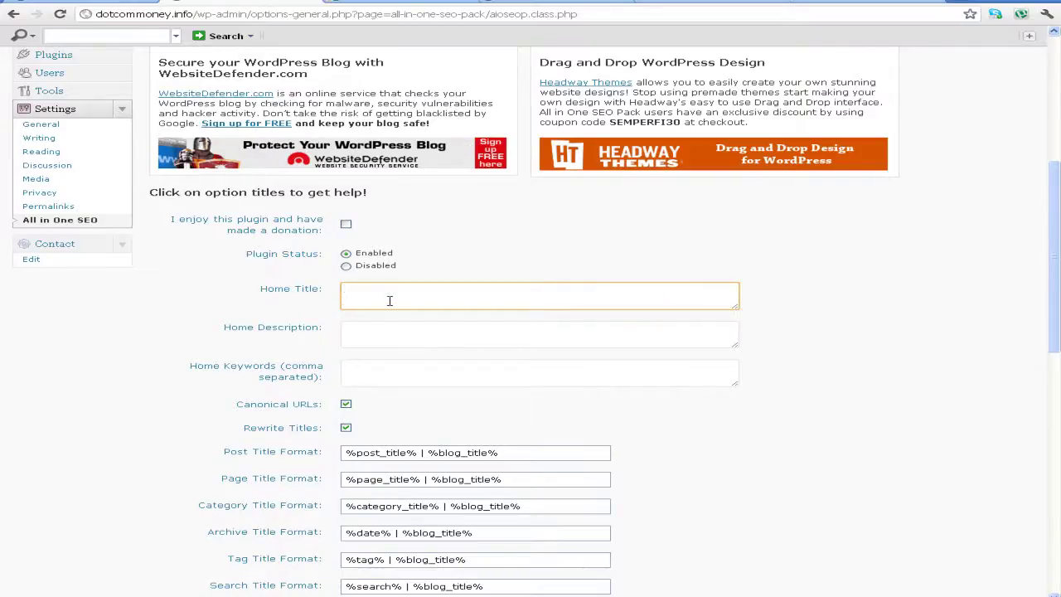
pyautogui.write('Ho')
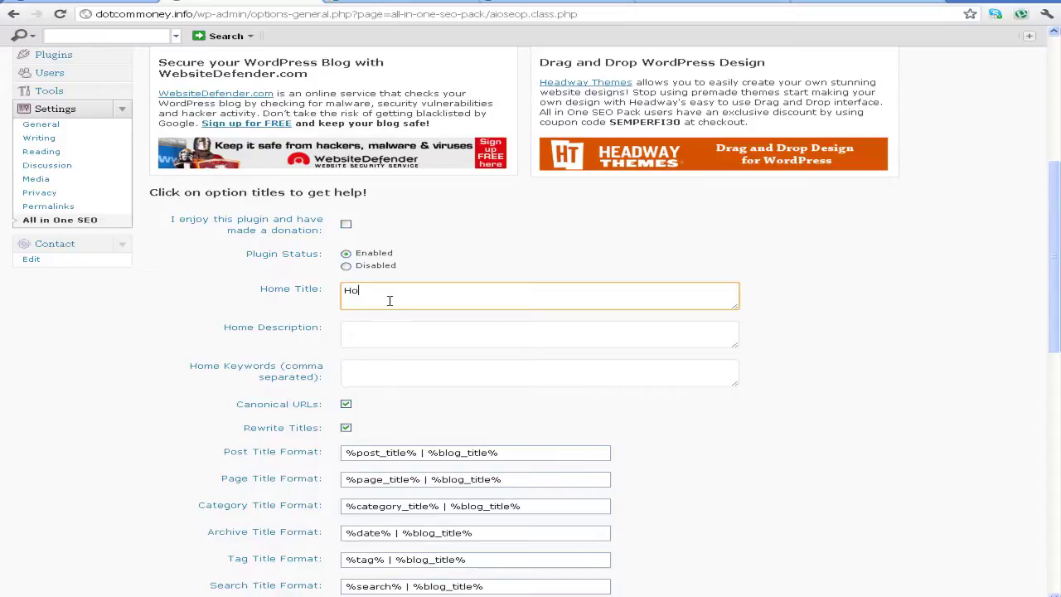
pyautogui.write('w to make money onli')
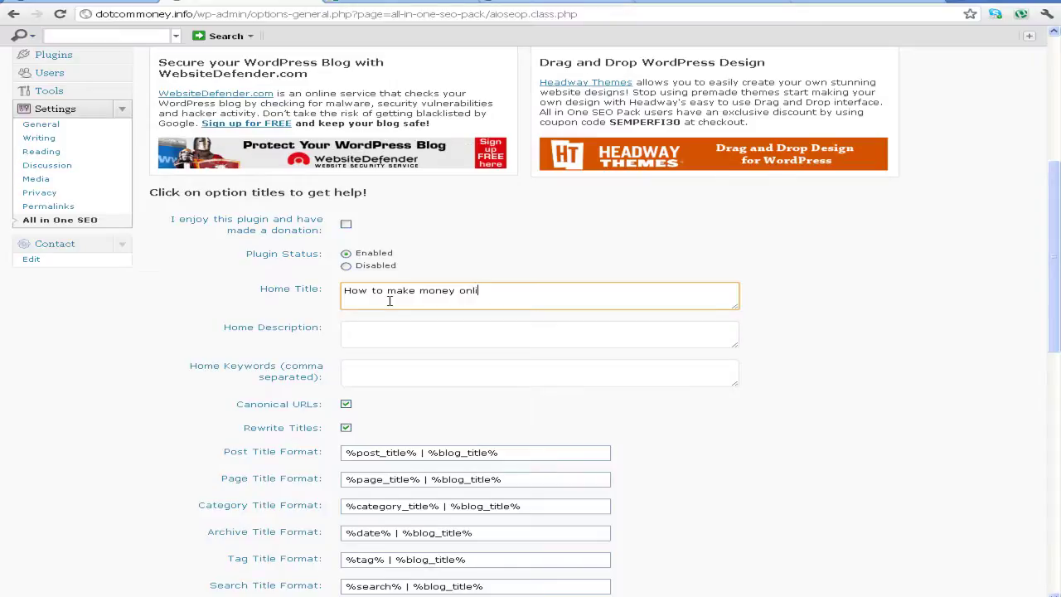
pyautogui.write('ne on Autop')
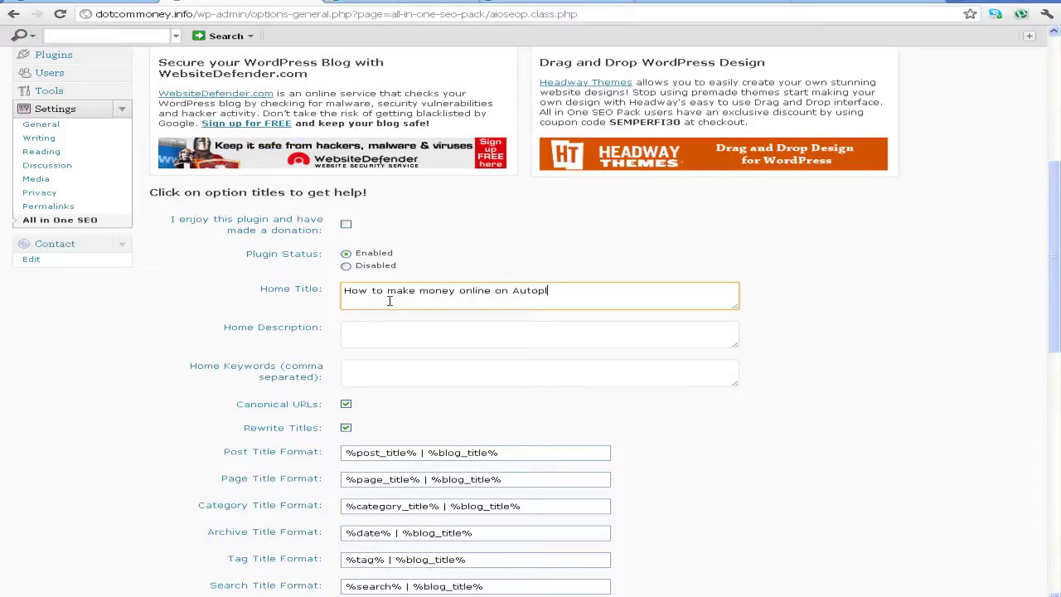
pyautogui.write('ilot.')
pyautogui.click(345, 290)
pyautogui.write('How to get')
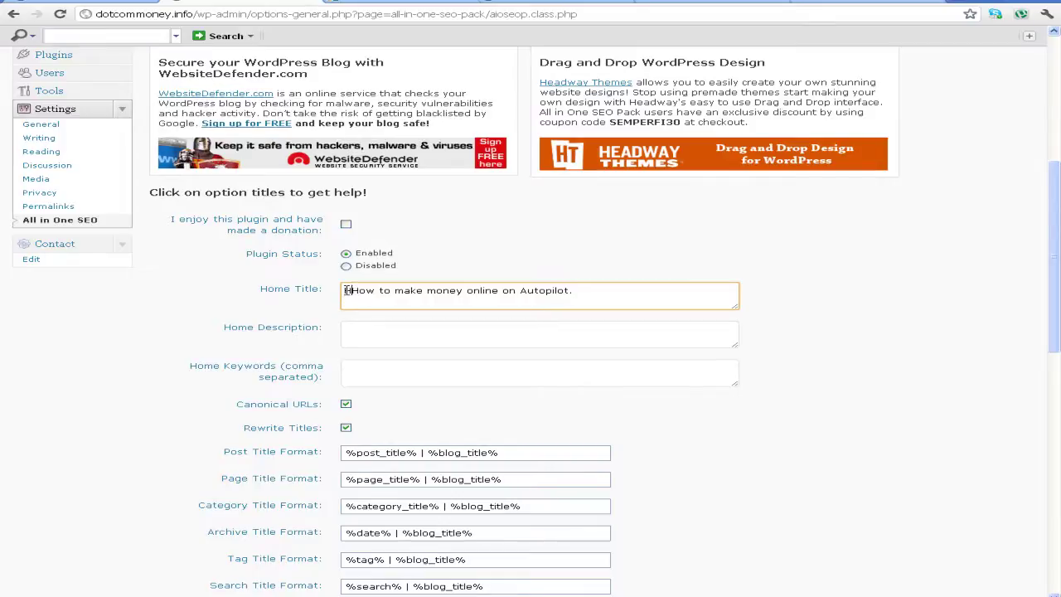
pyautogui.write(' Free ')
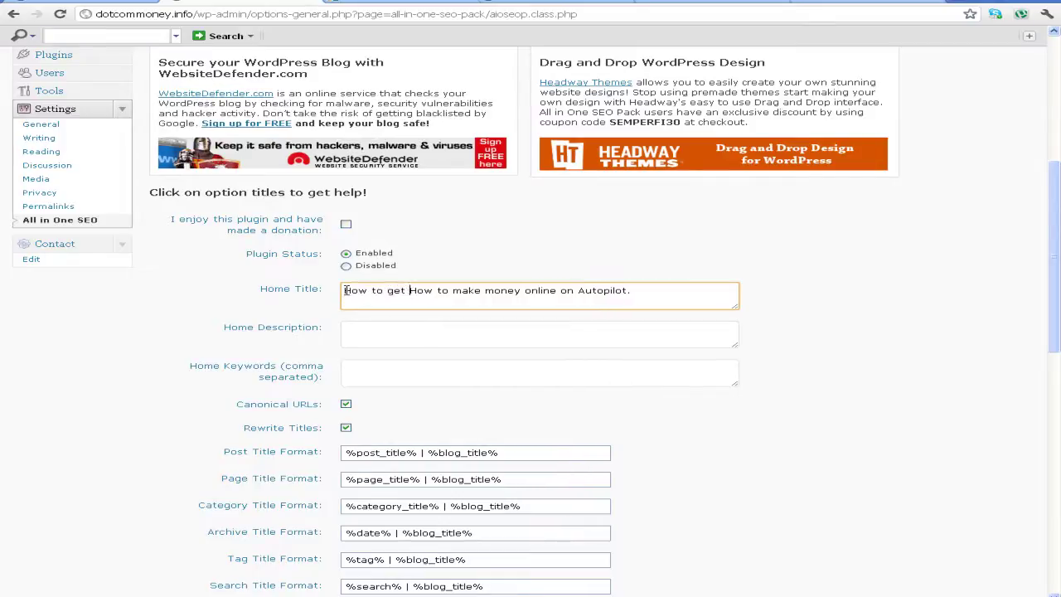
pyautogui.write('Traffic')
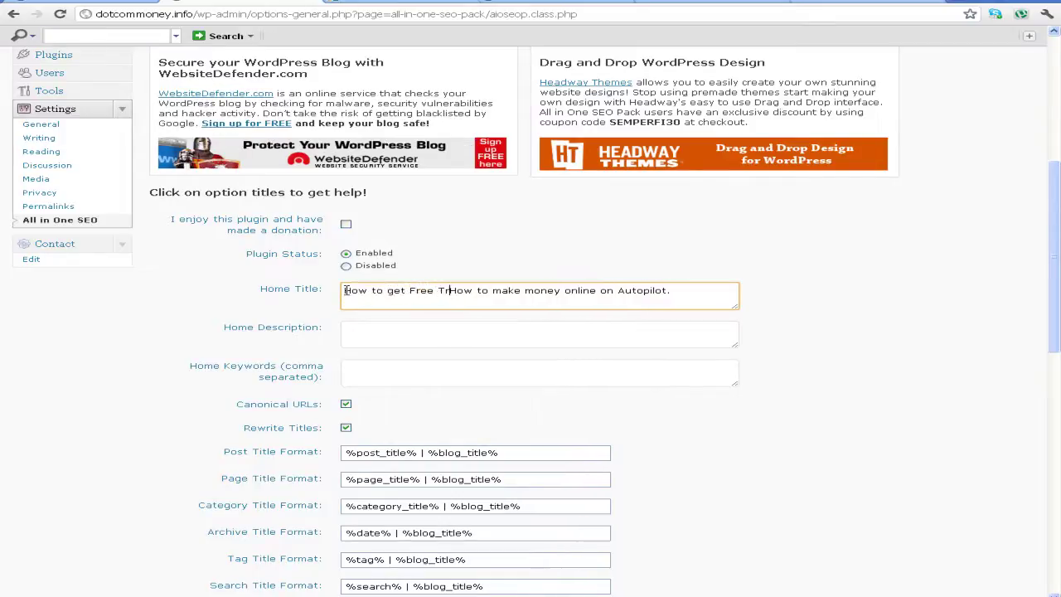
pyautogui.write(' &')
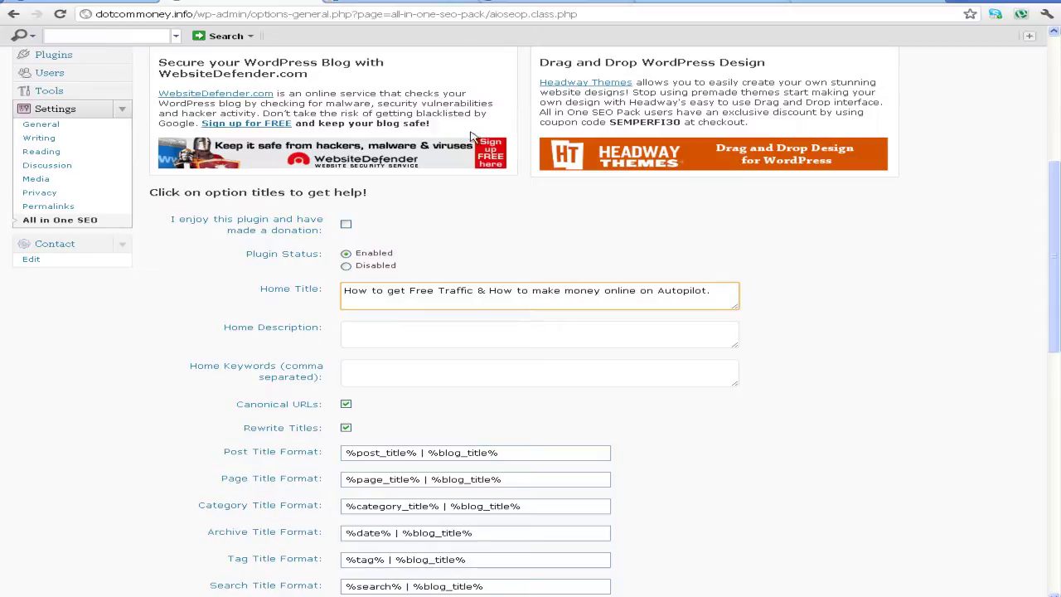
# Compare the Perfect Floral Bow result title, then start the WordPress Home Description field
pyautogui.click(444, 3)
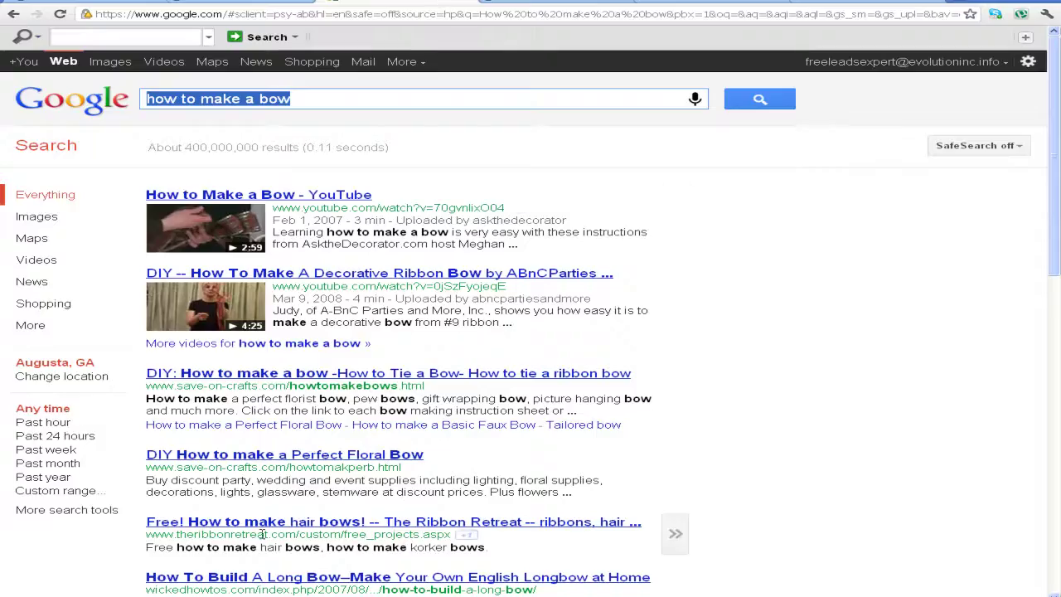
pyautogui.moveTo(433, 457); pyautogui.dragTo(148, 458)
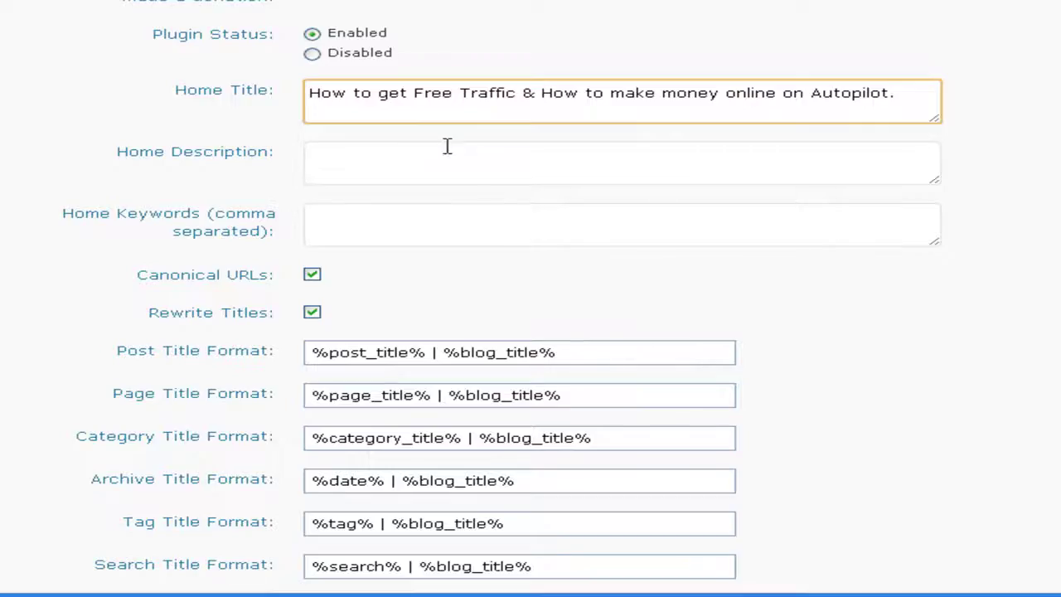
pyautogui.click(444, 171)
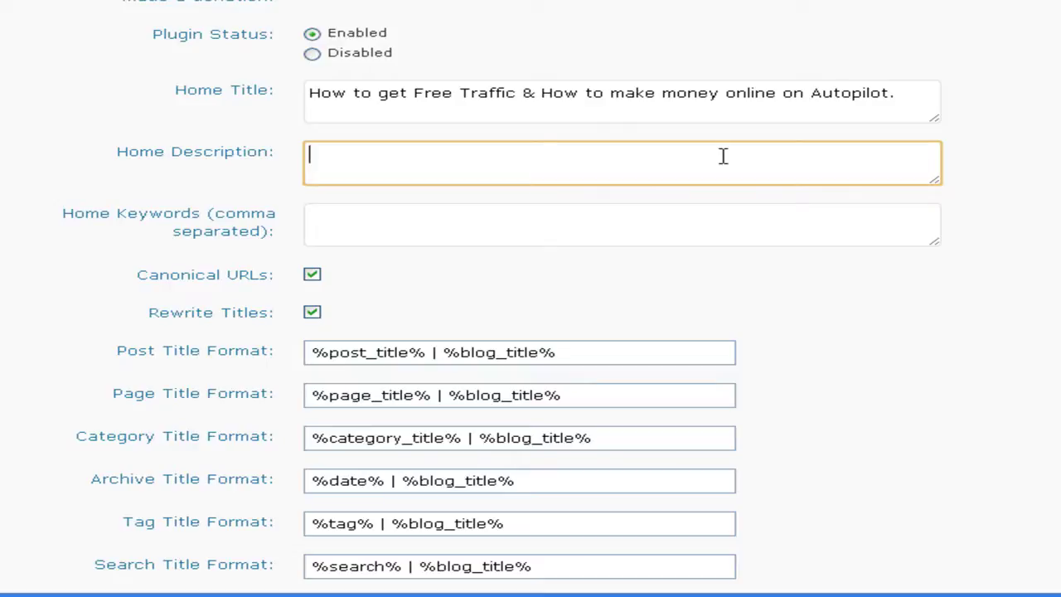
# Write the Home Description on making money online on autopilot and 100% free traffic, lowercased
pyautogui.write('You')
pyautogui.press('BackSpace')
pyautogui.press('BackSpace')
pyautogui.press('BackSpace')
pyautogui.write('Youttr')
pyautogui.press('BackSpace')
pyautogui.press('BackSpace')
pyautogui.press('BackSpace')
pyautogui.press('BackSpace')
pyautogui.write('r')
pyautogui.write(' one sto')
pyautogui.write('p source f')
pyautogui.write('or how to mak')
pyautogui.write('e money onl')
pyautogui.write('ine on')
pyautogui.press('BackSpace')
pyautogui.press('BackSpace')
pyautogui.write('al')
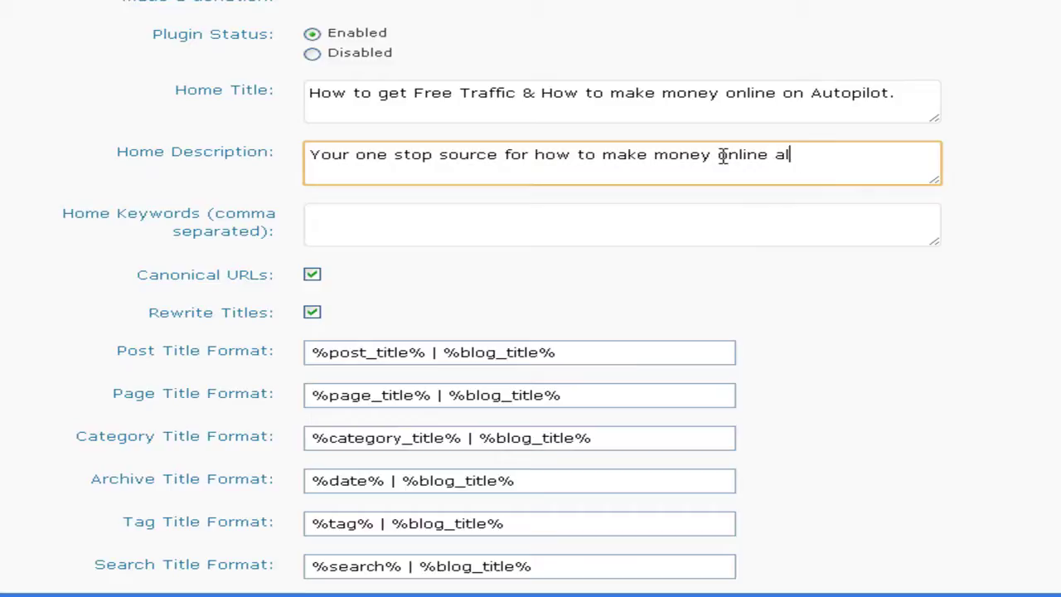
pyautogui.write('l on autopilot')
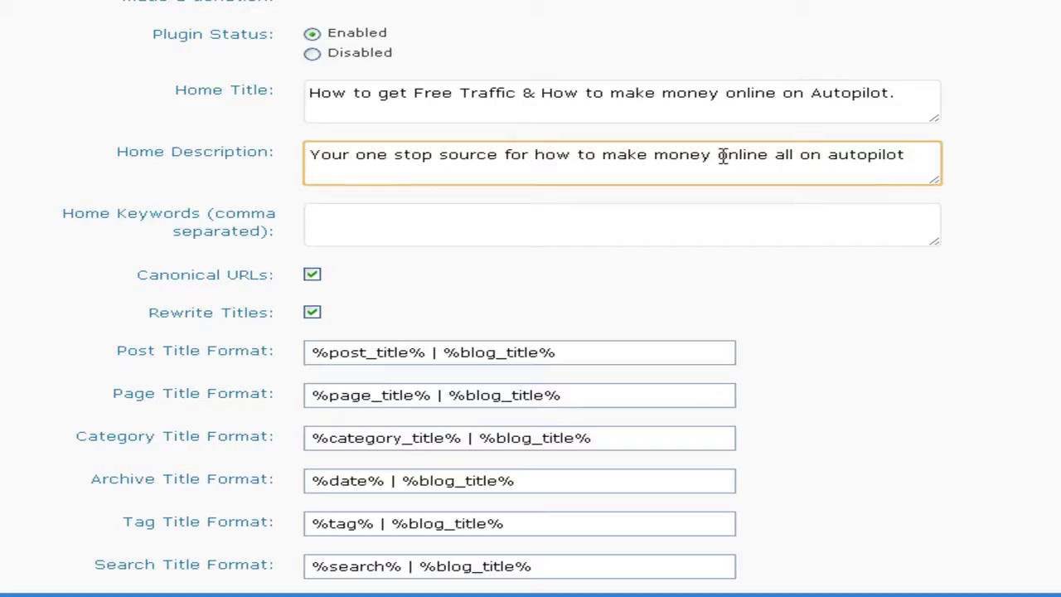
pyautogui.write(' and how to drive 100% Free Traffic to your website.')
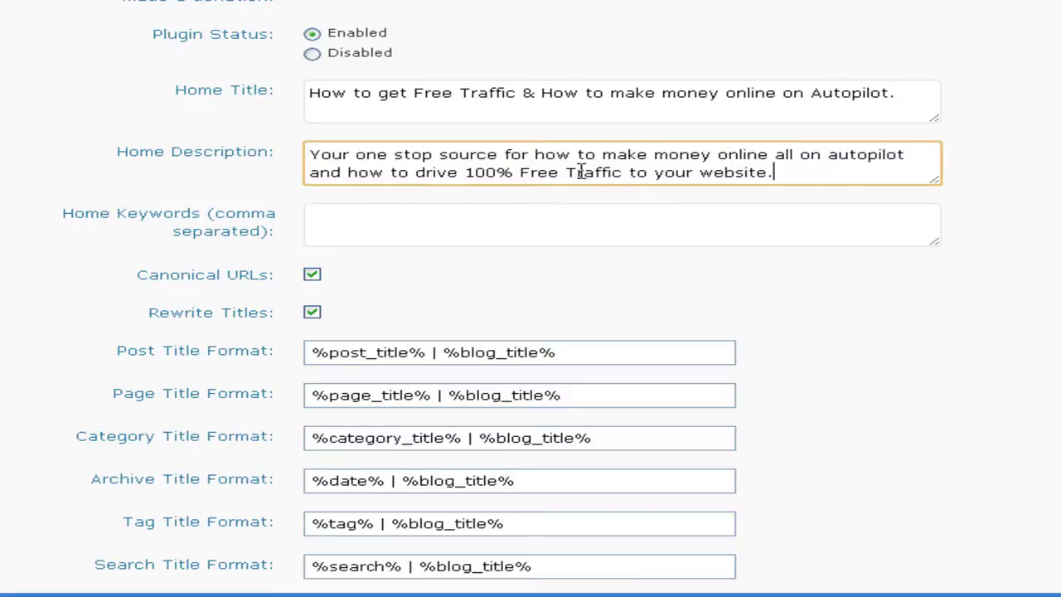
pyautogui.press('BackSpace')
pyautogui.write('t')
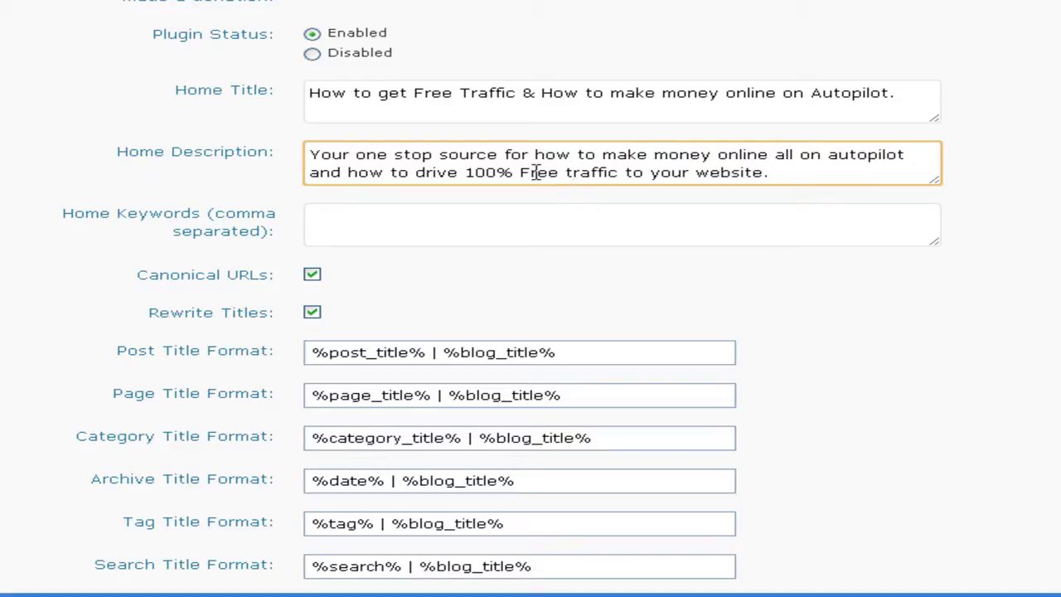
pyautogui.press('BackSpace')
pyautogui.write('f')
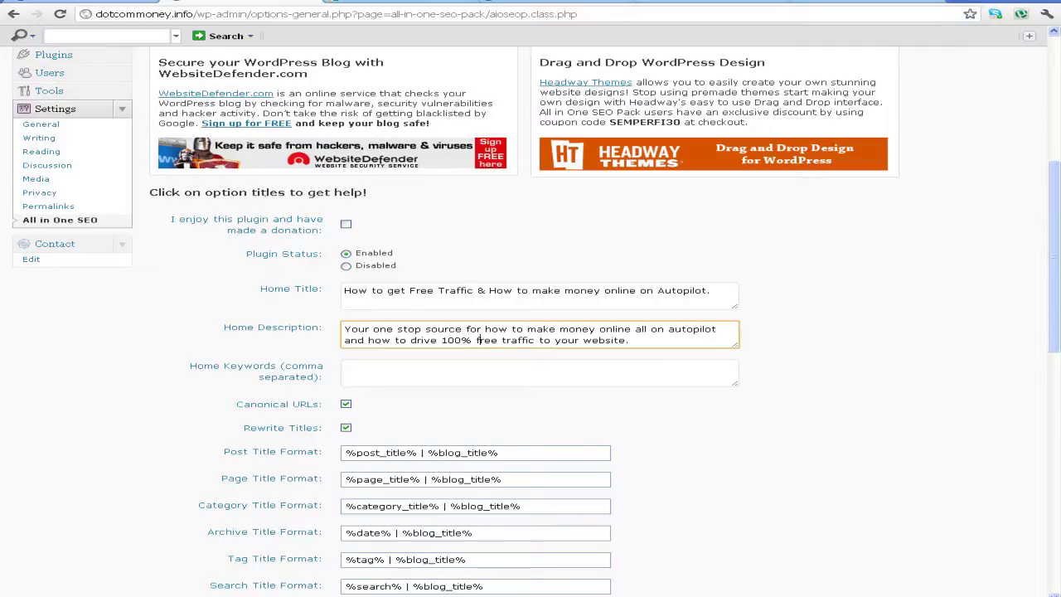
pyautogui.moveTo(641, 347); pyautogui.dragTo(291, 305)
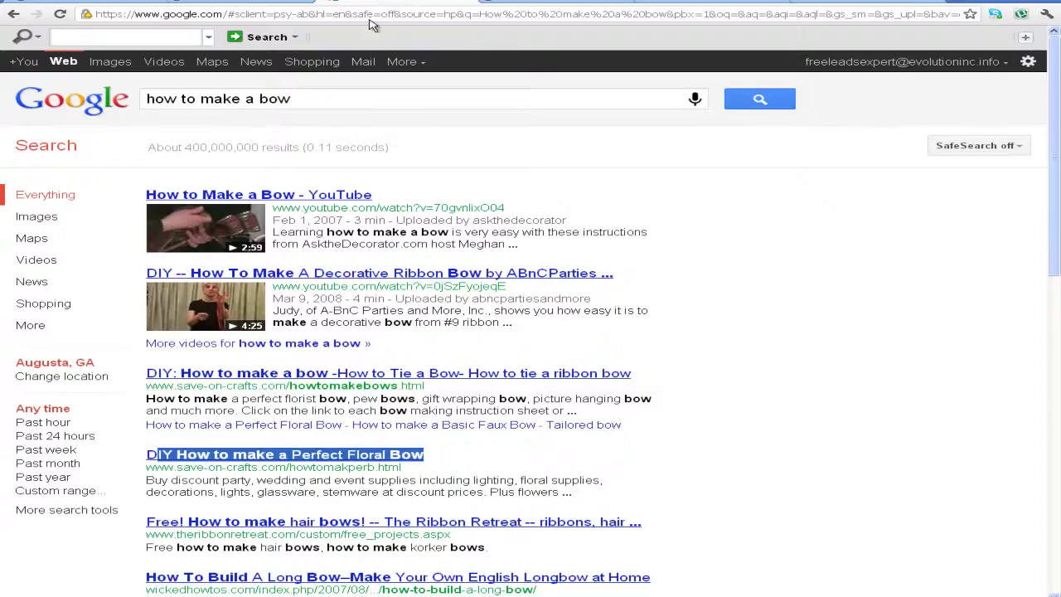
pyautogui.scroll(-3, 147, 247)
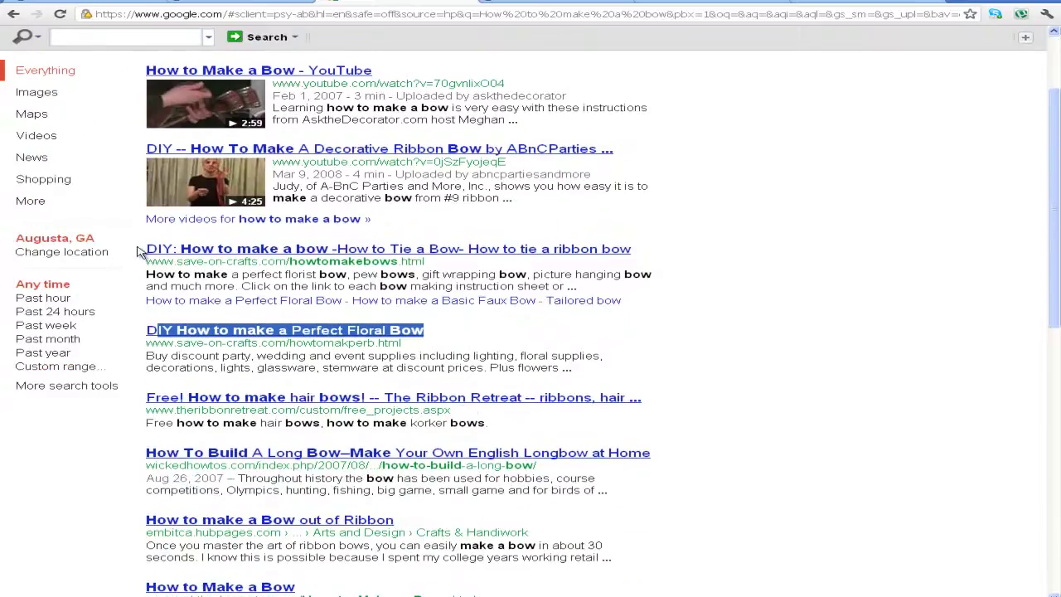
pyautogui.moveTo(578, 287); pyautogui.dragTo(147, 277)
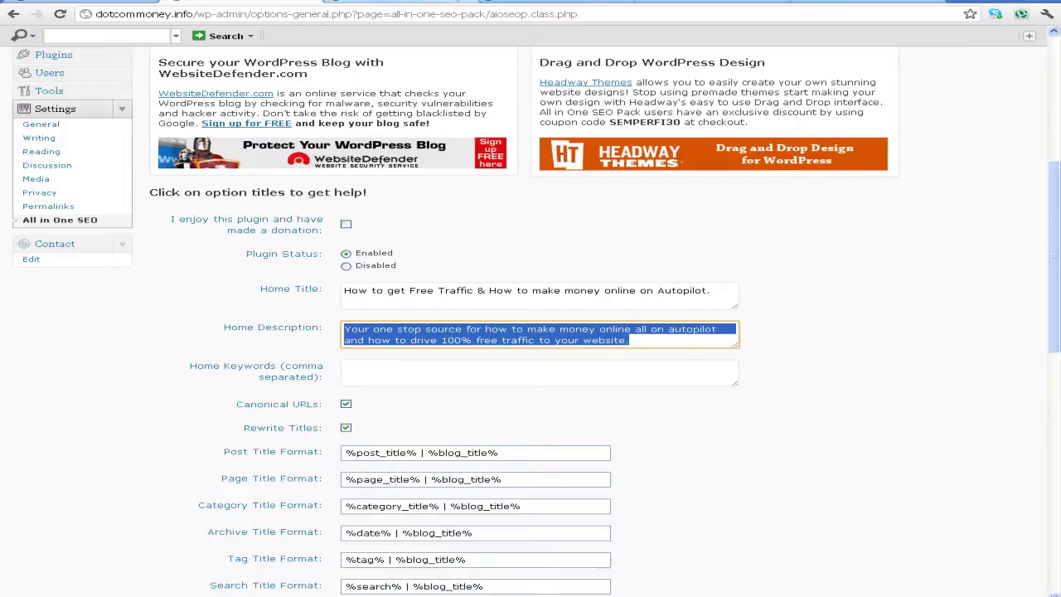
pyautogui.click(366, 4)
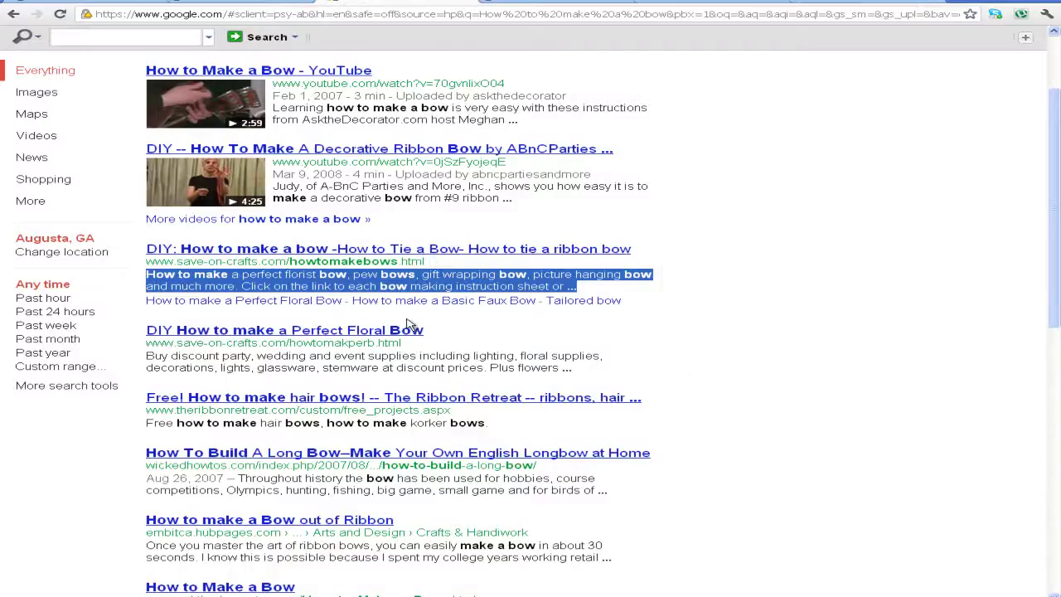
pyautogui.click(570, 367)
pyautogui.moveTo(570, 367); pyautogui.dragTo(572, 368)
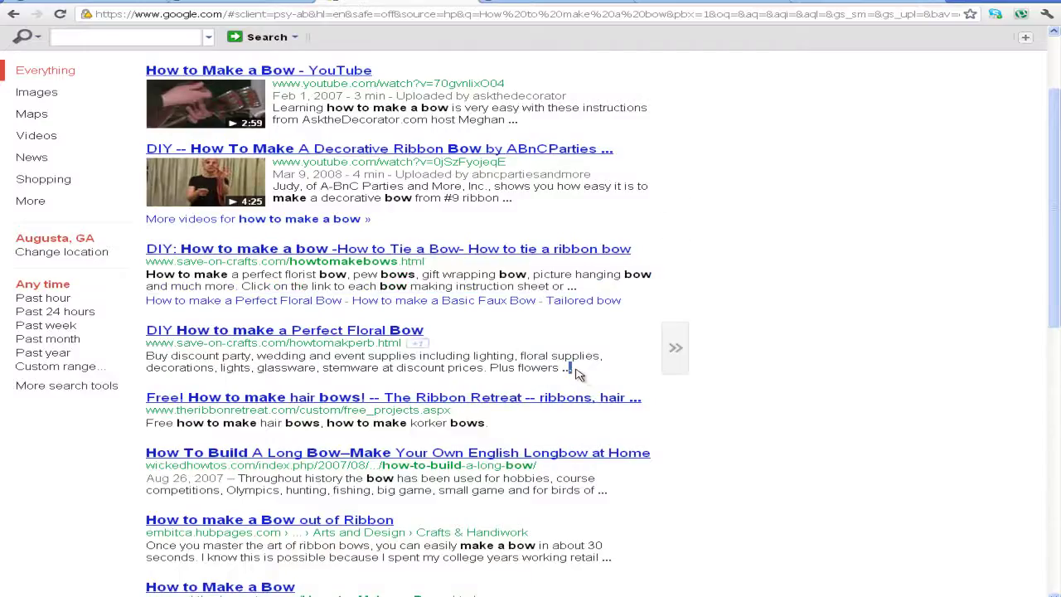
pyautogui.keyDown('shift'); pyautogui.click(152, 355); pyautogui.keyUp('shift')
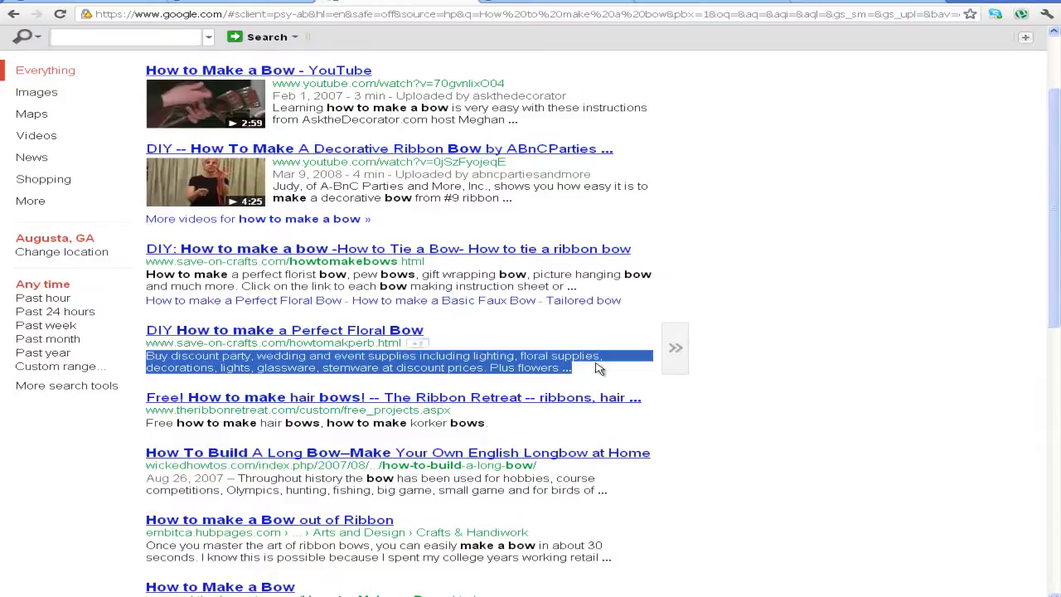
pyautogui.moveTo(147, 479); pyautogui.dragTo(616, 562)
pyautogui.moveTo(146, 532); pyautogui.dragTo(613, 559)
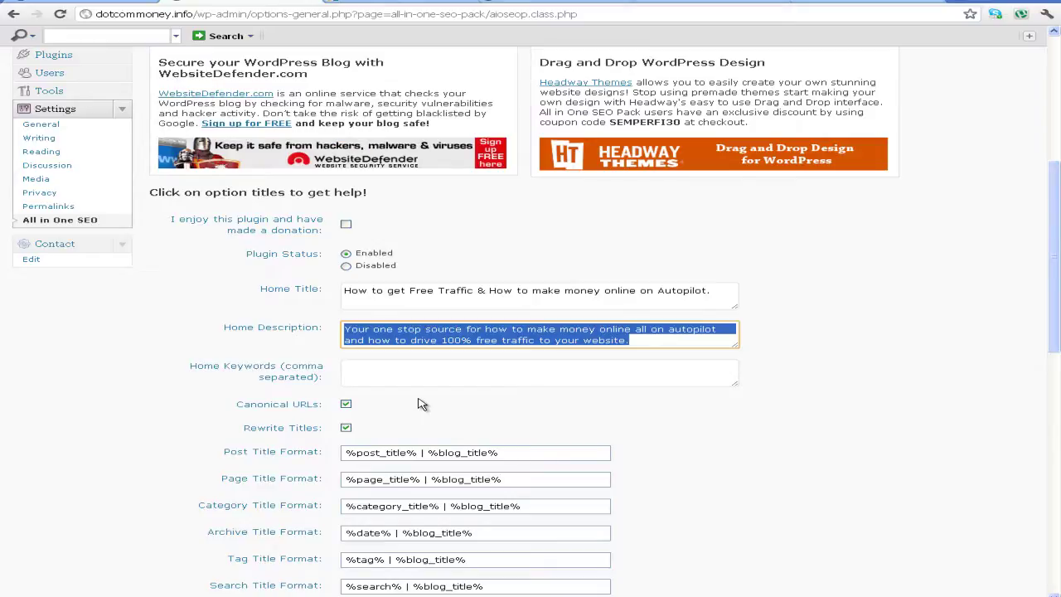
# Fill Home Keywords with money-online, autopilot and free-traffic phrases, correcting 'onlin' to 'online'
pyautogui.click(347, 373)
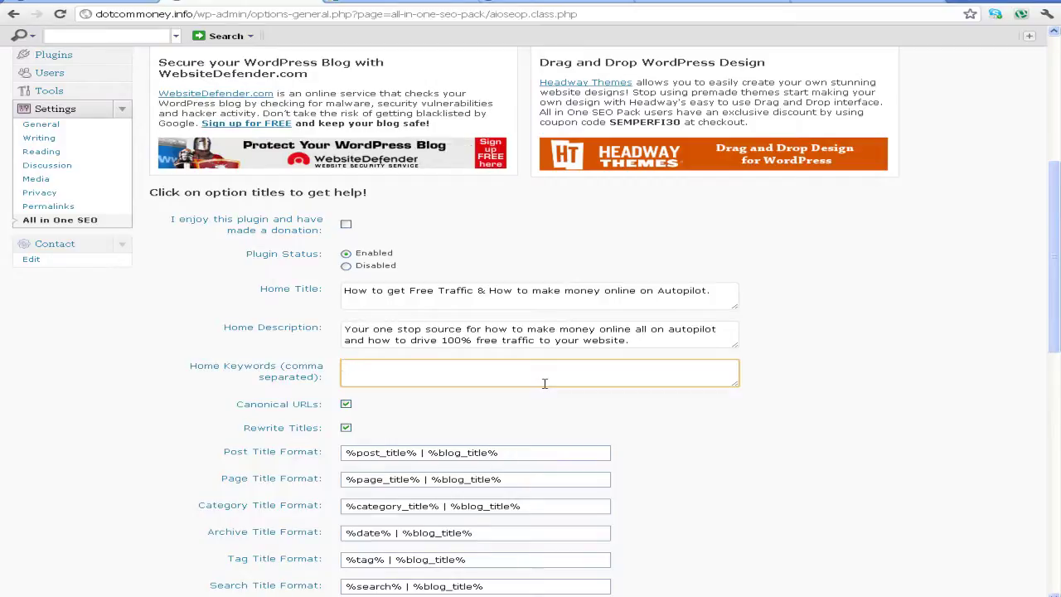
pyautogui.write('how to ma')
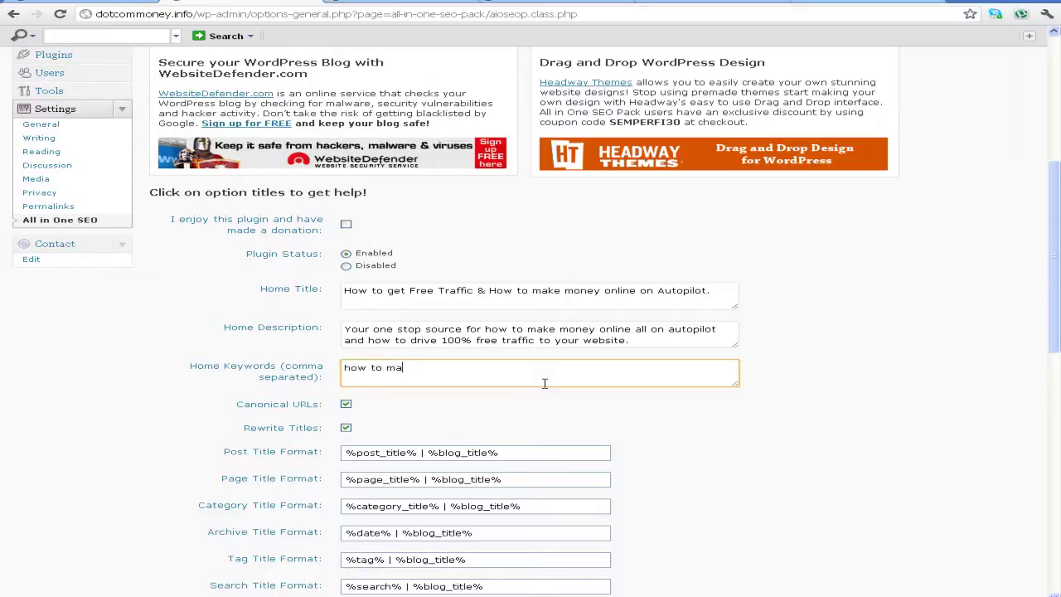
pyautogui.write('ke money online, ')
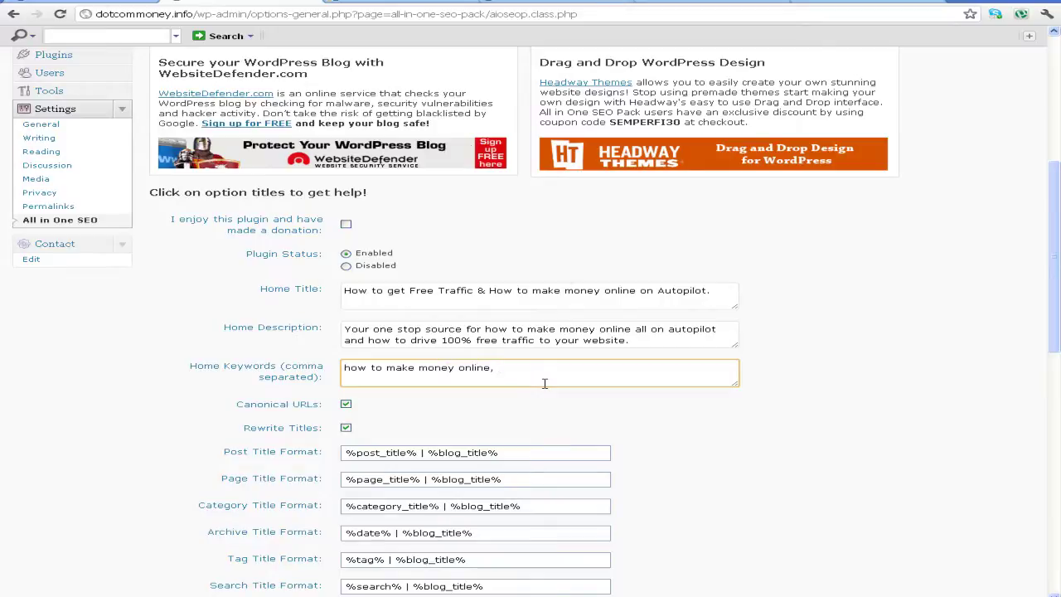
pyautogui.write('how to make money on')
pyautogui.write('line ')
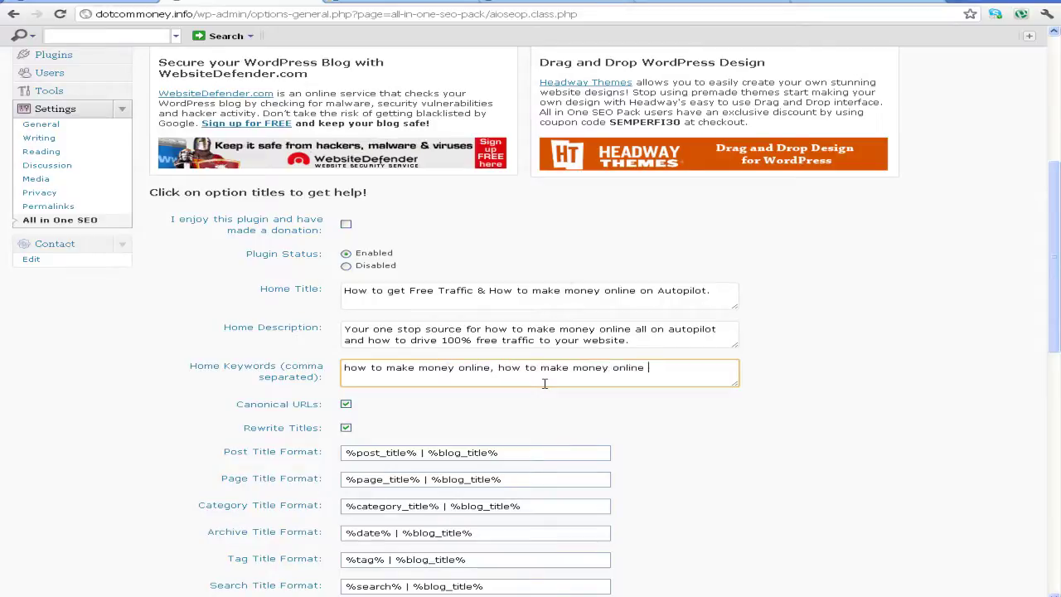
pyautogui.write('on autopilot, ho')
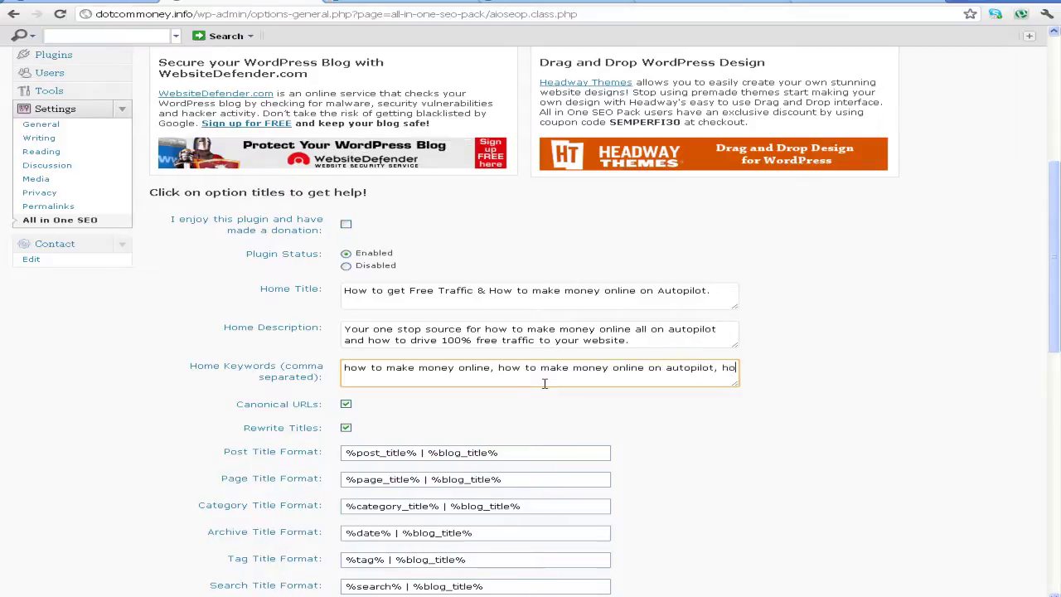
pyautogui.write('w to drive free traffic to my website, h')
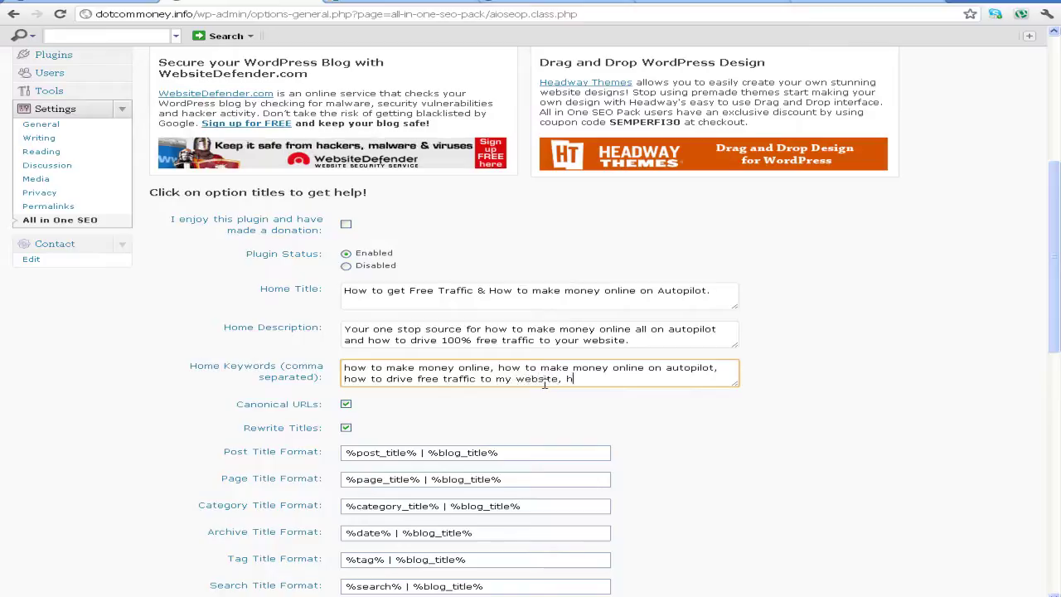
pyautogui.write('ow to drive free tra')
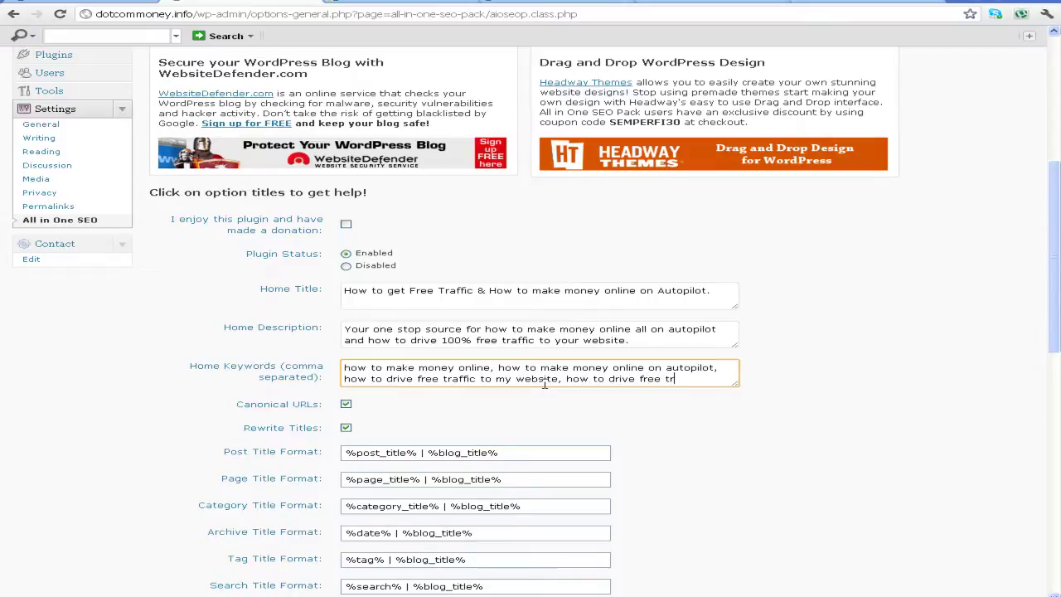
pyautogui.write('ffic to ')
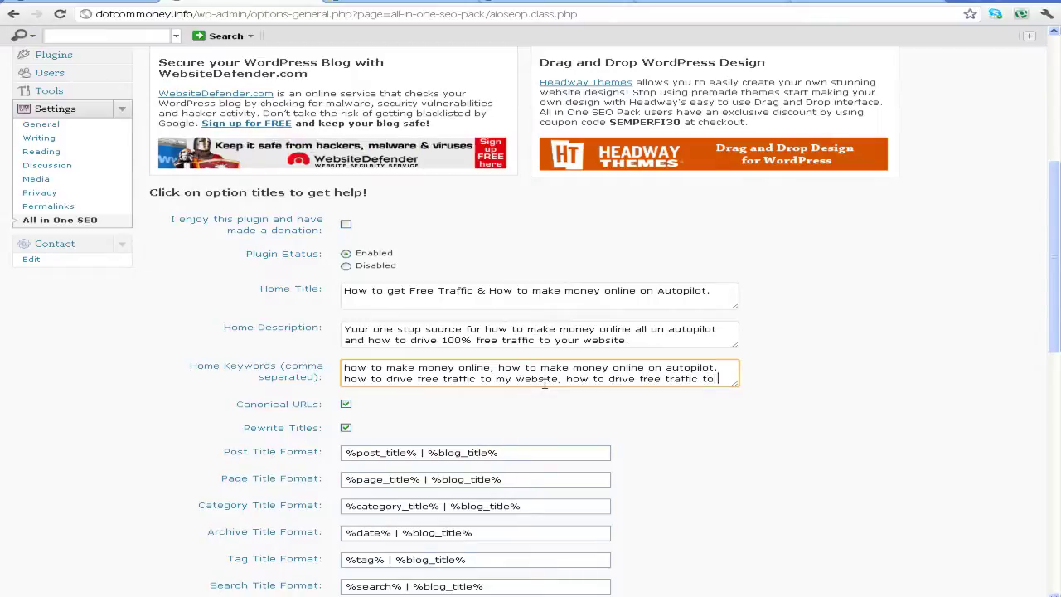
pyautogui.write('your website,')
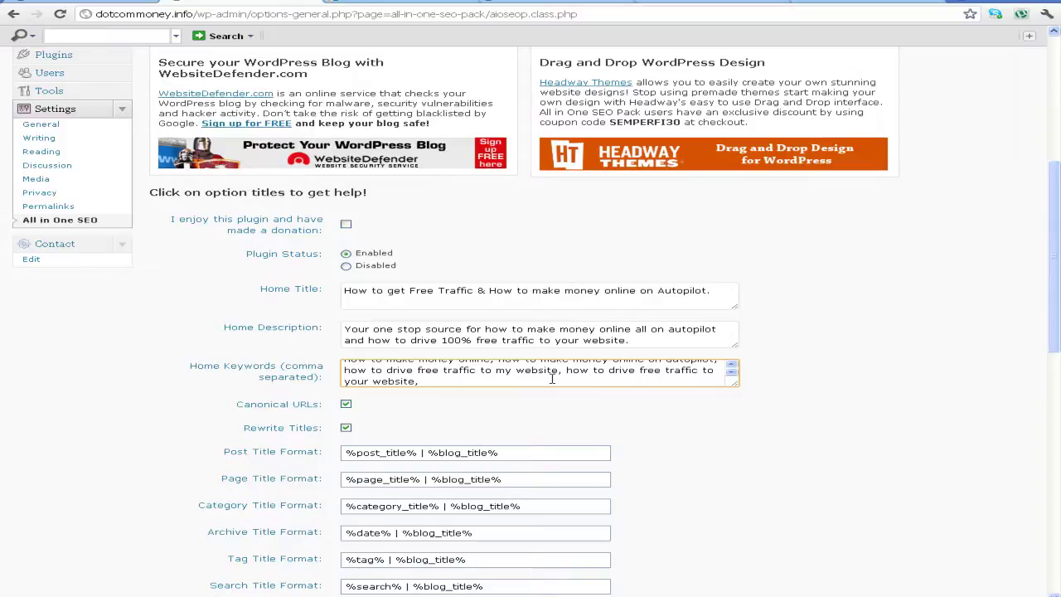
pyautogui.write('how to, make money')
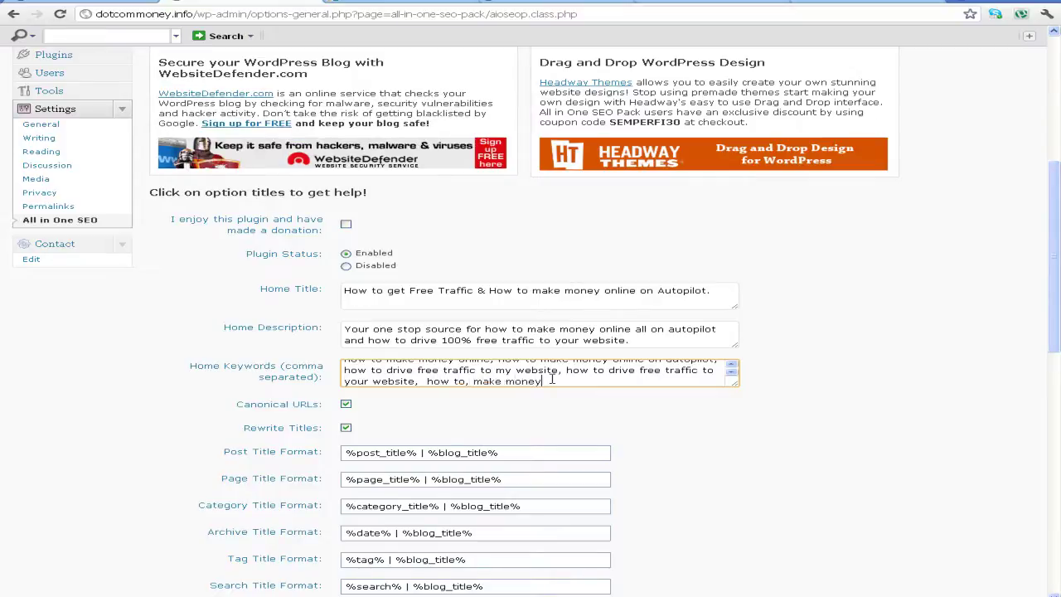
pyautogui.write(', onlin, autopilot')
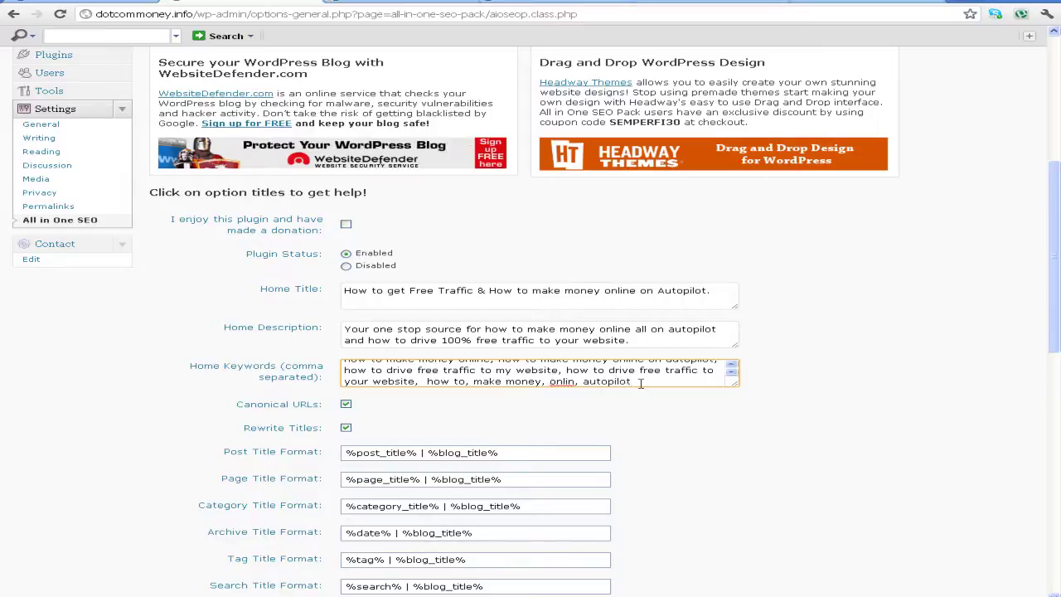
pyautogui.click(578, 381)
pyautogui.write('e')
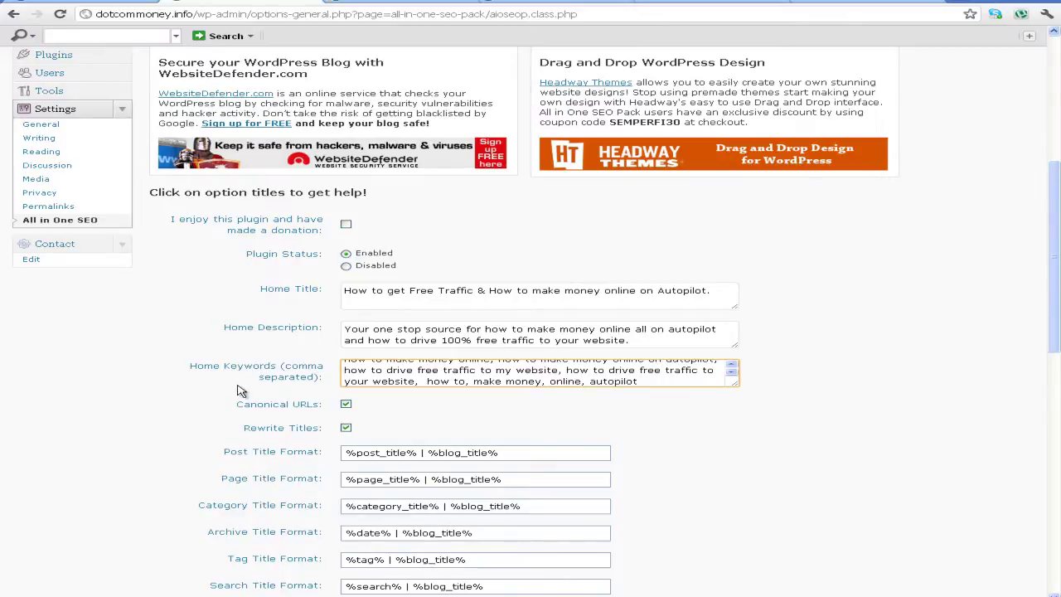
# Drag the Home Keywords box larger so the full keyword list shows
pyautogui.moveTo(735, 385); pyautogui.dragTo(755, 431)
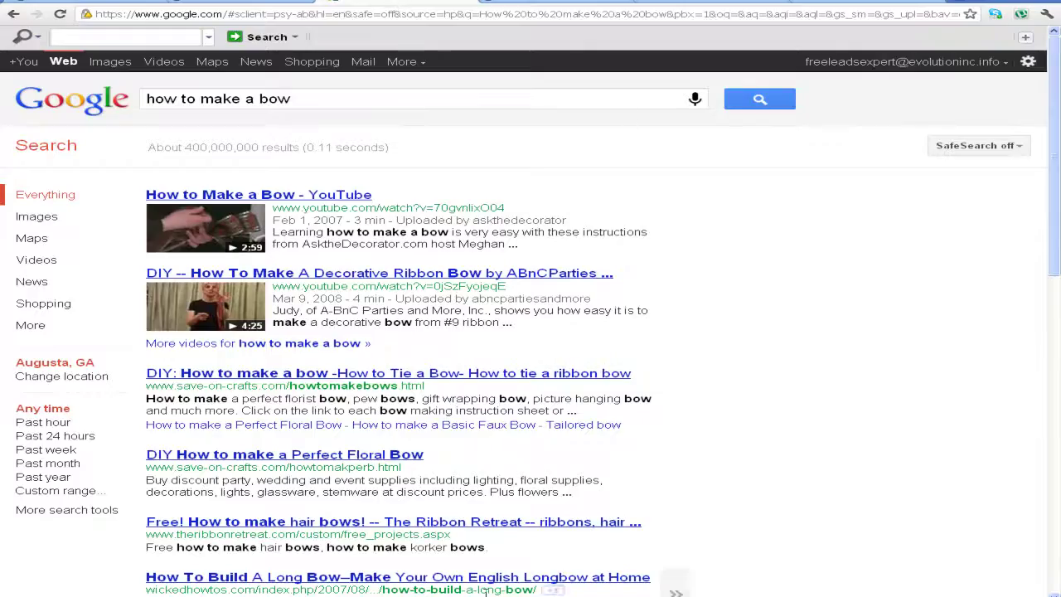
pyautogui.scroll(-3, 485, 592)
# Look over the how to make a bow results, highlighting the ribbon bow snippet
pyautogui.tripleClick(398, 484)
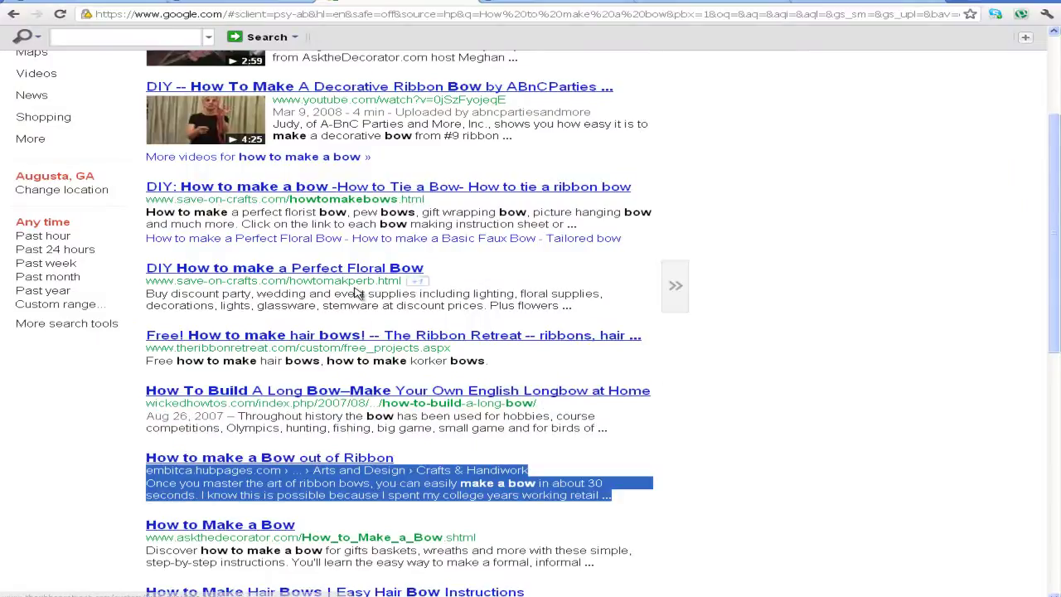
pyautogui.scroll(-6, 350, 300)
pyautogui.scroll(10, 350, 365)
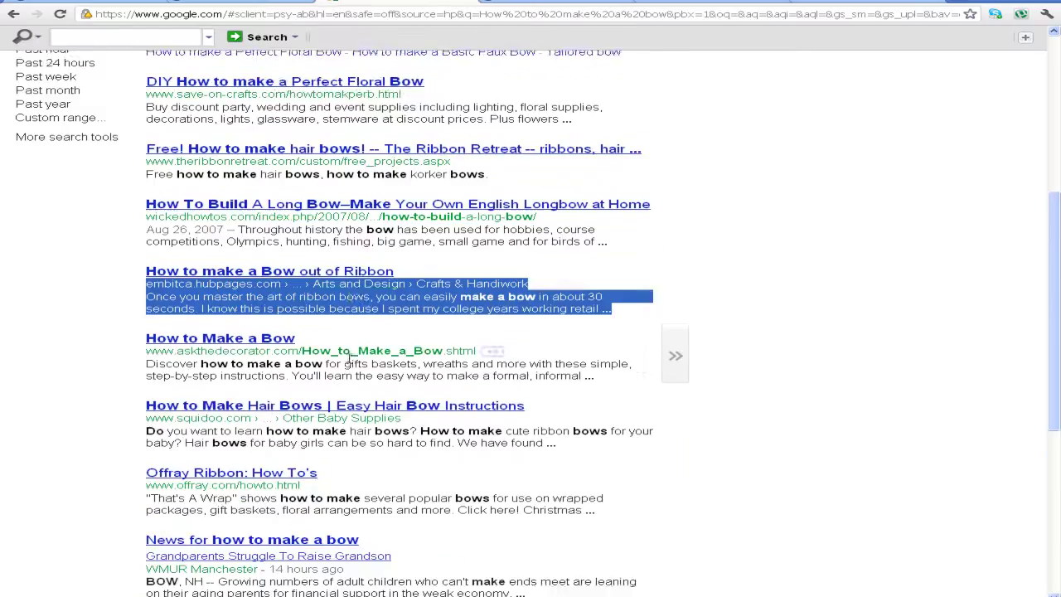
pyautogui.scroll(-3, 564, 365)
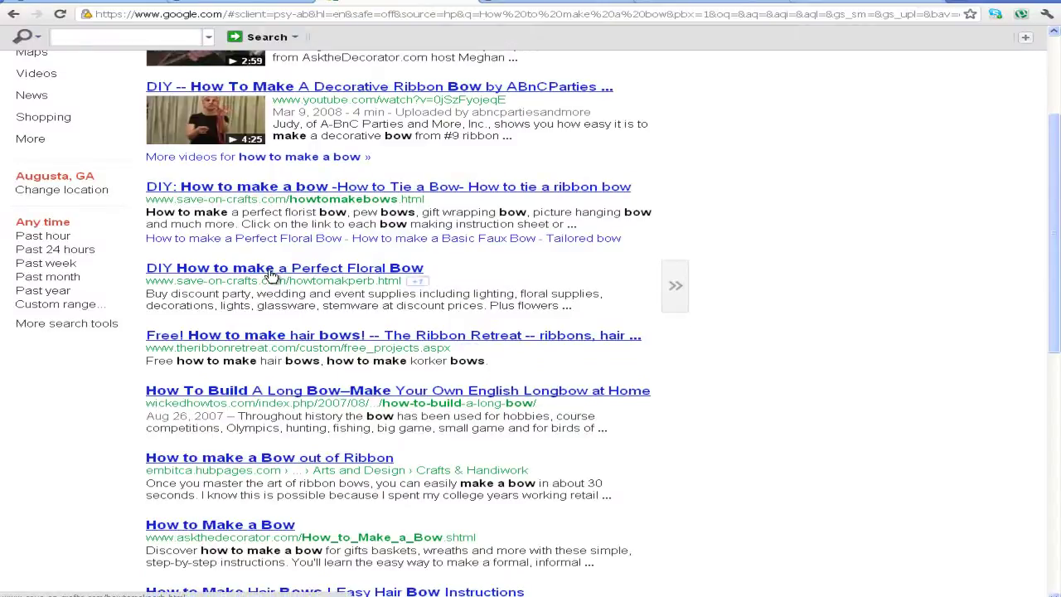
# Open the DIY Perfect Floral Bow page, view its HTML source, then return to the results
pyautogui.click(270, 268)
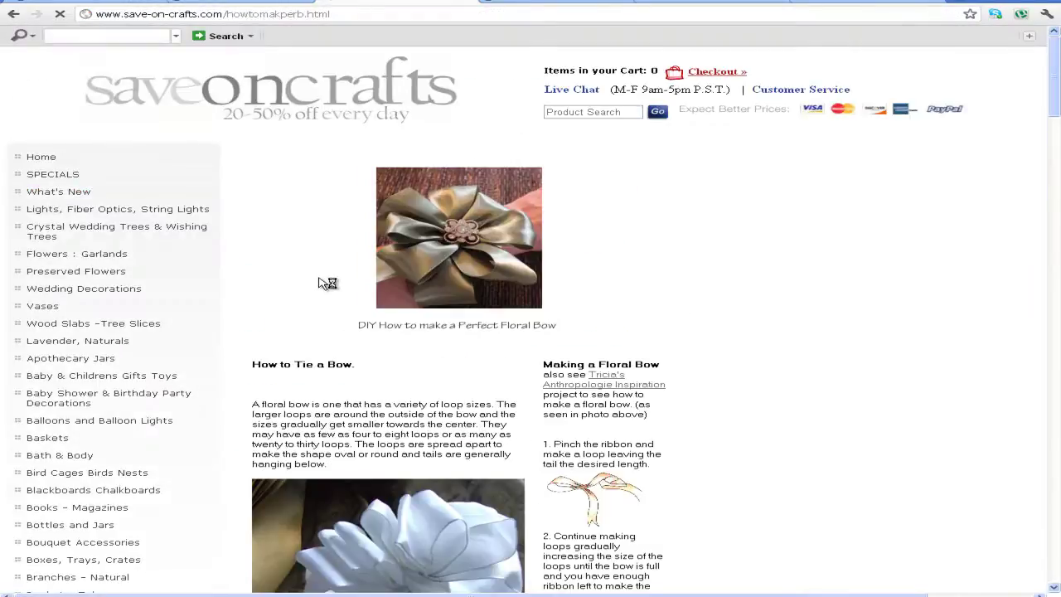
pyautogui.rightClick(711, 183)
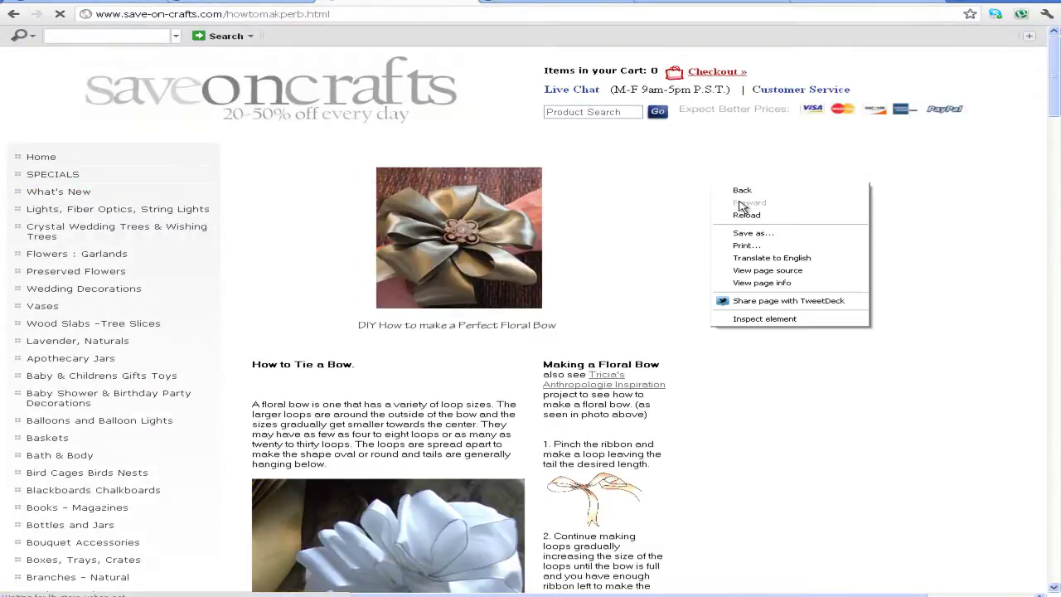
pyautogui.click(770, 271)
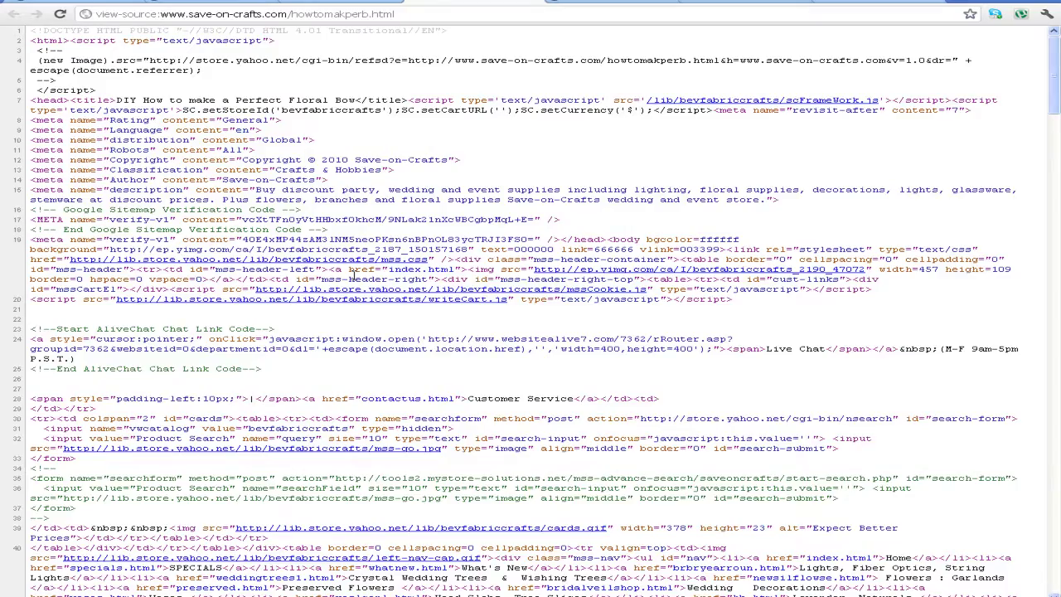
pyautogui.scroll(-5, 353, 275)
pyautogui.scroll(-7, 353, 275)
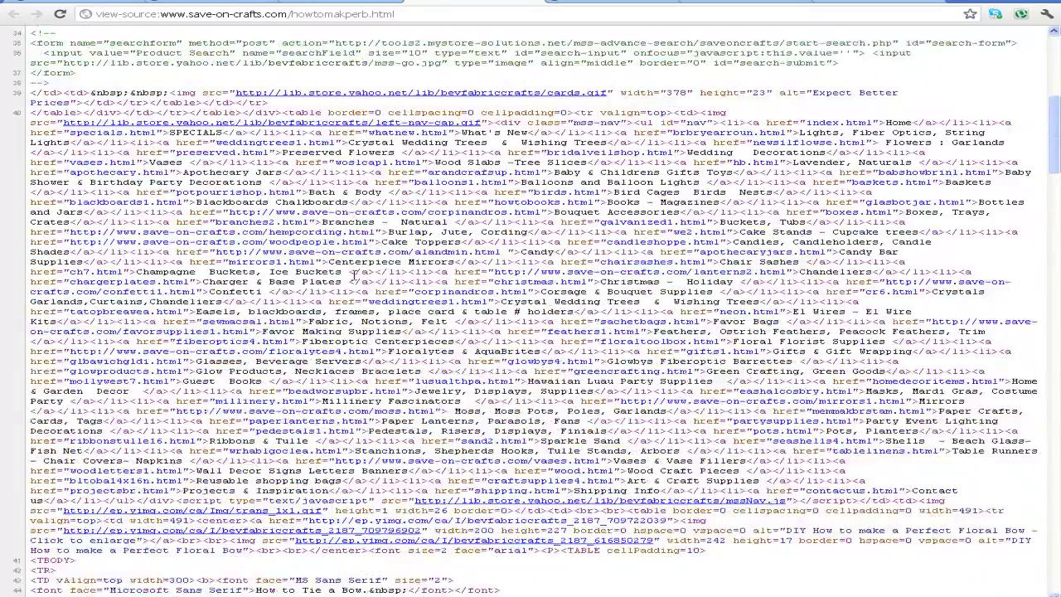
pyautogui.scroll(-10, 354, 276)
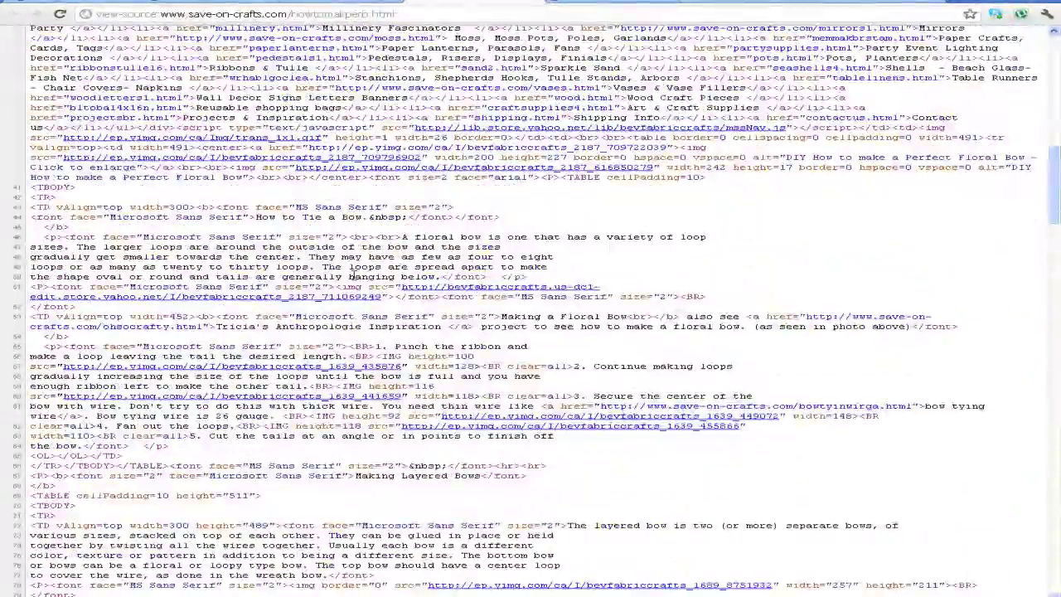
pyautogui.scroll(-6, 354, 275)
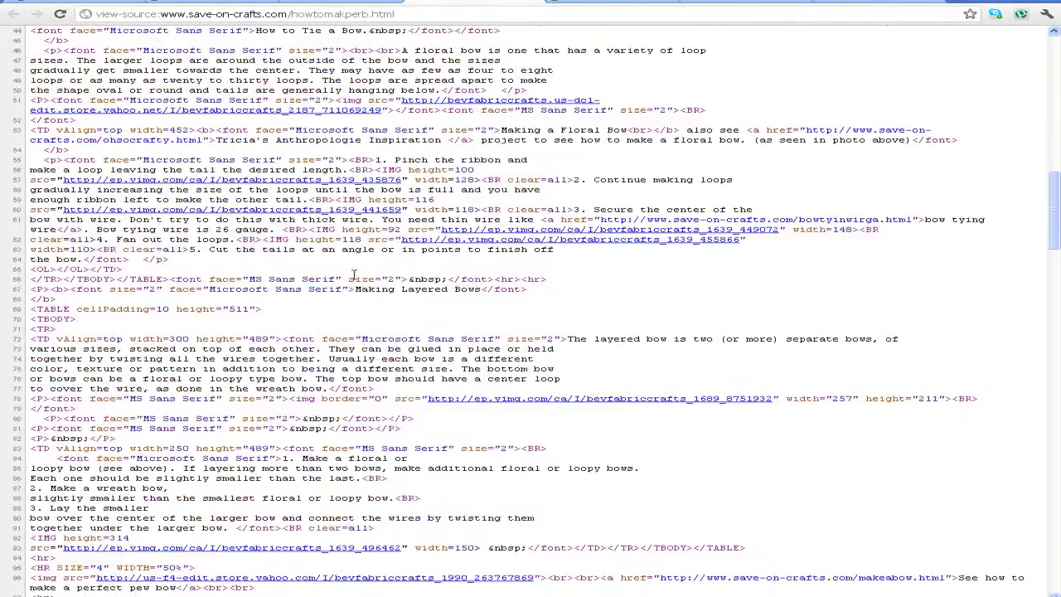
pyautogui.scroll(-15, 354, 276)
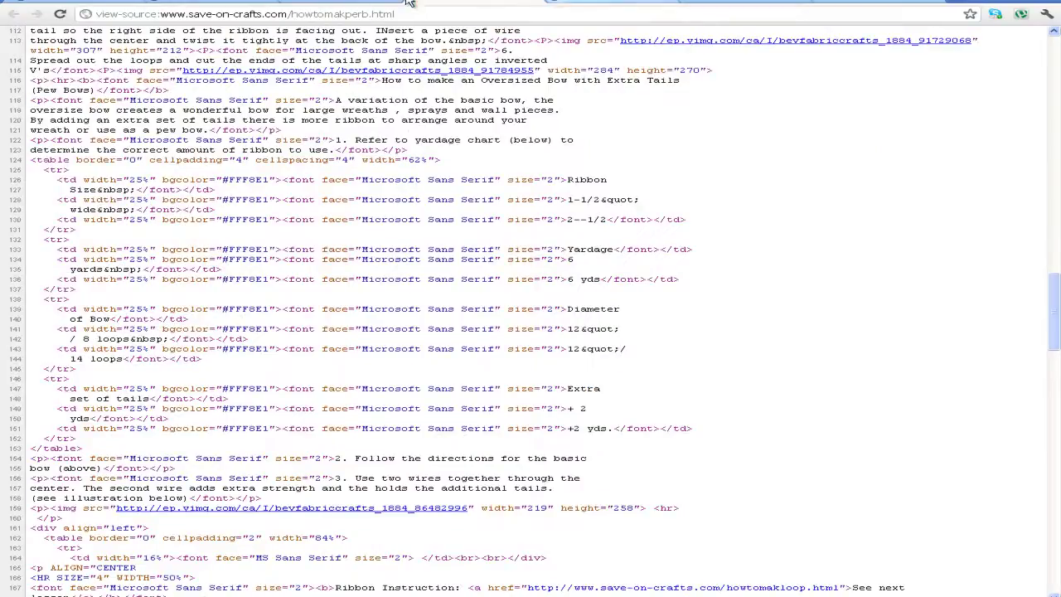
pyautogui.click(89, 3)
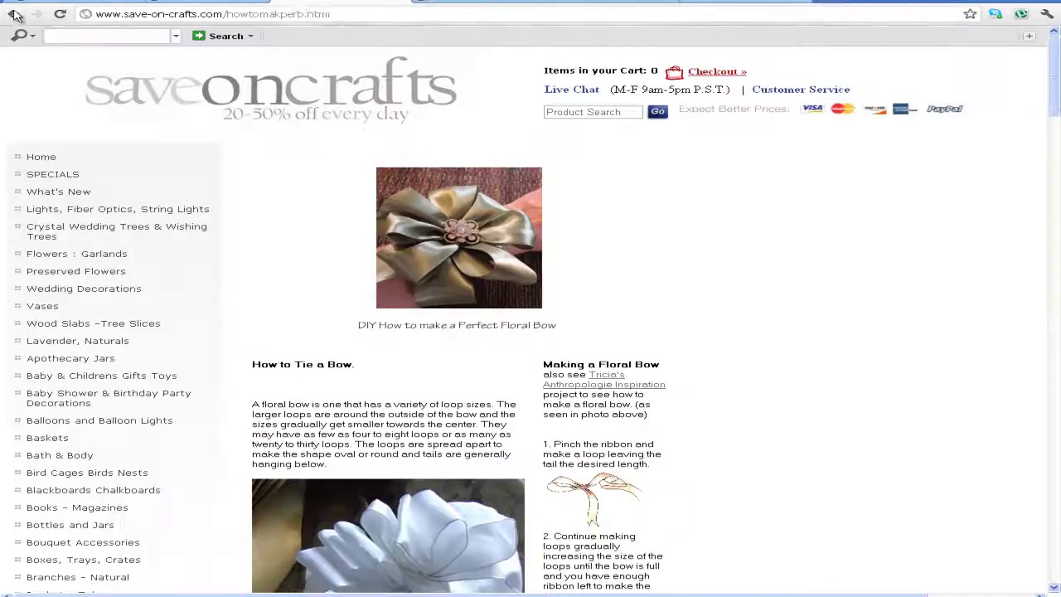
pyautogui.click(14, 14)
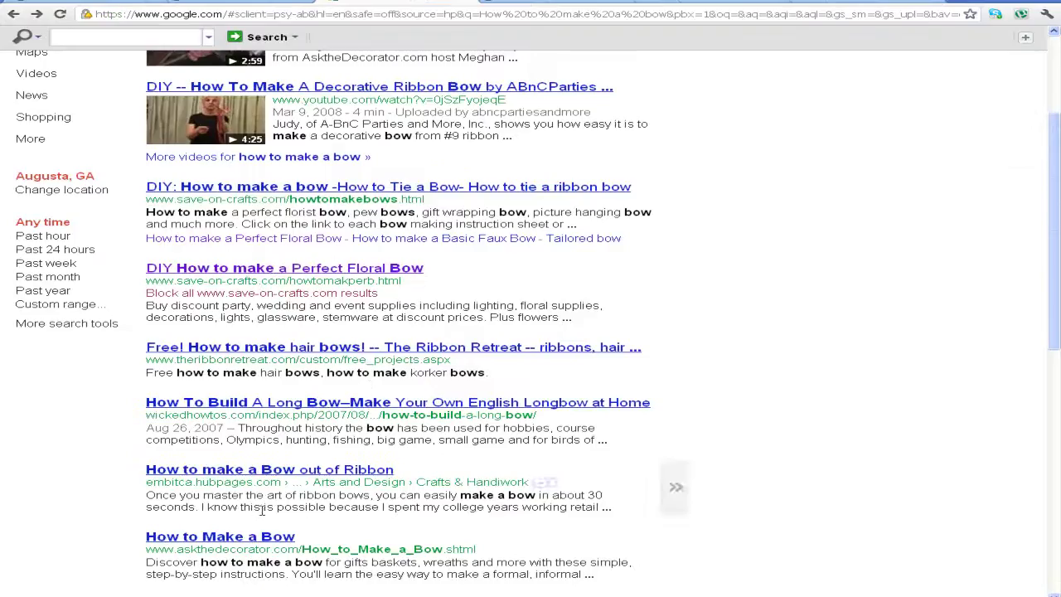
# Open the HubPages 'How to make a Bow out of Ribbon' article and view its page source
pyautogui.click(273, 473)
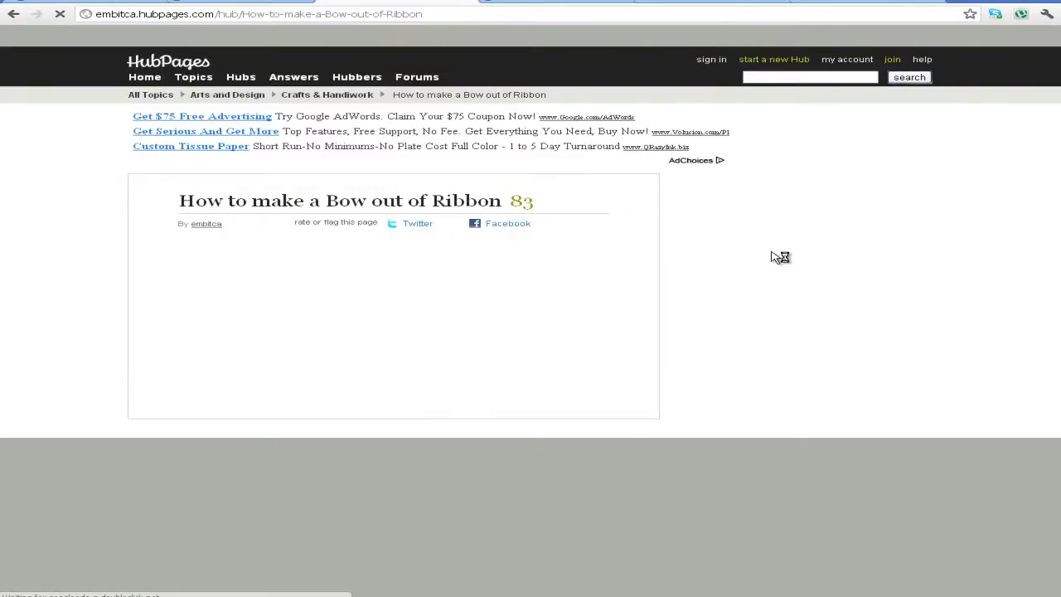
pyautogui.rightClick(771, 257)
pyautogui.click(796, 340)
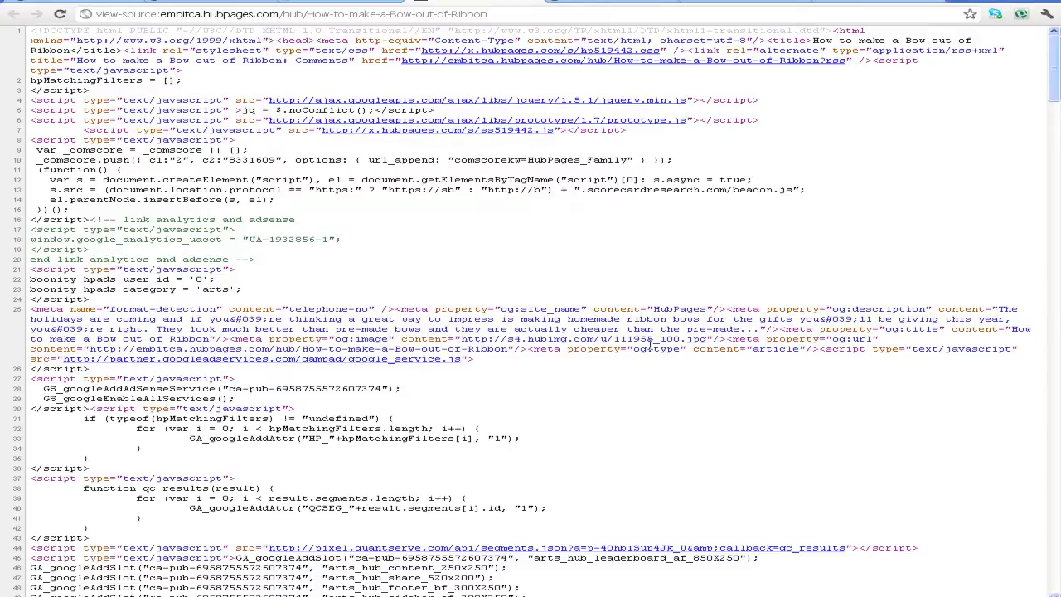
pyautogui.scroll(-4, 667, 346)
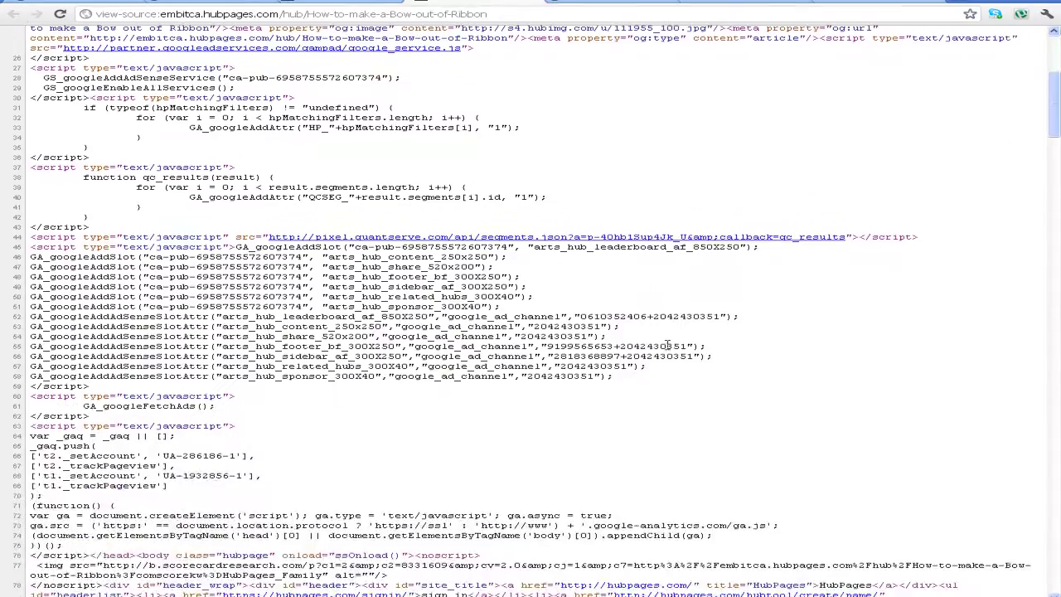
pyautogui.scroll(5, 667, 345)
# Leave the source view and go back to the 'how to make a bow' Google results
pyautogui.click(528, 5)
pyautogui.scroll(-3, 310, 239)
pyautogui.scroll(3, 310, 239)
pyautogui.hotkey('alt', 'Left')
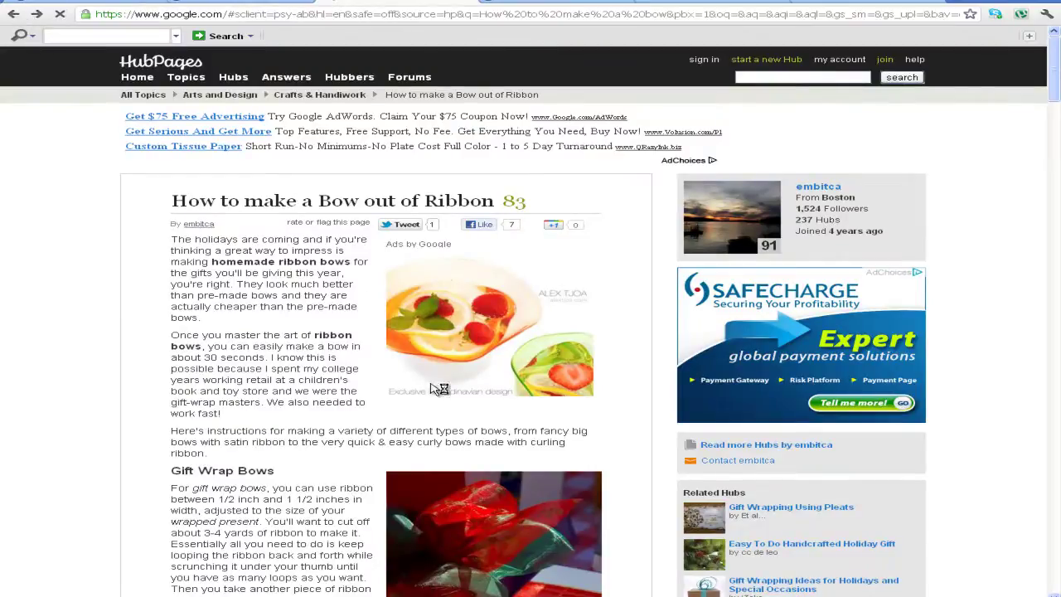
pyautogui.scroll(-3, 243, 380)
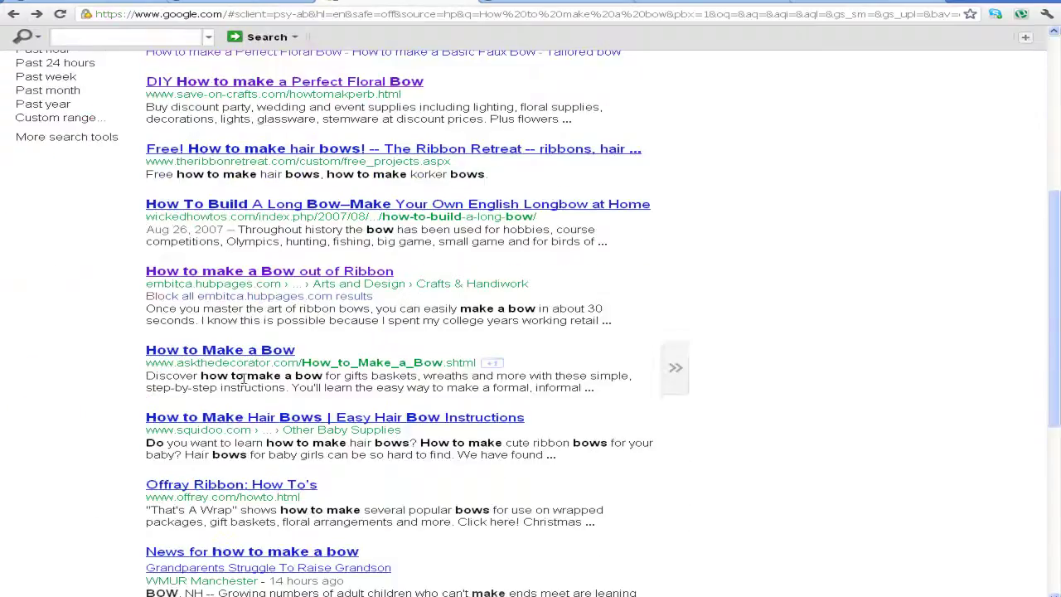
# Open the Squidoo Hair Bows page in a new tab, view its source, and select the meta keywords
pyautogui.rightClick(260, 418)
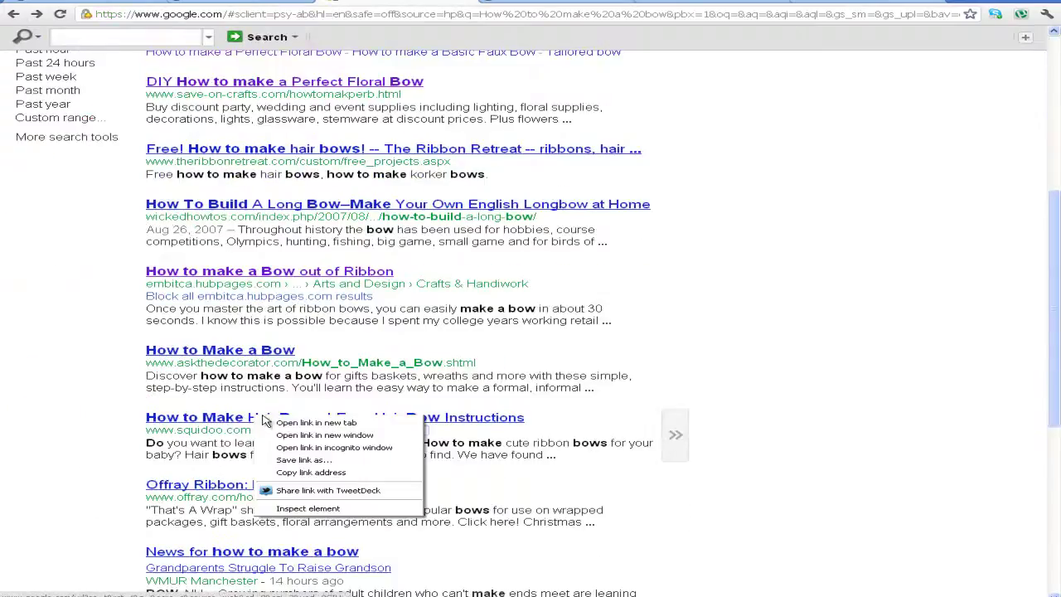
pyautogui.click(315, 423)
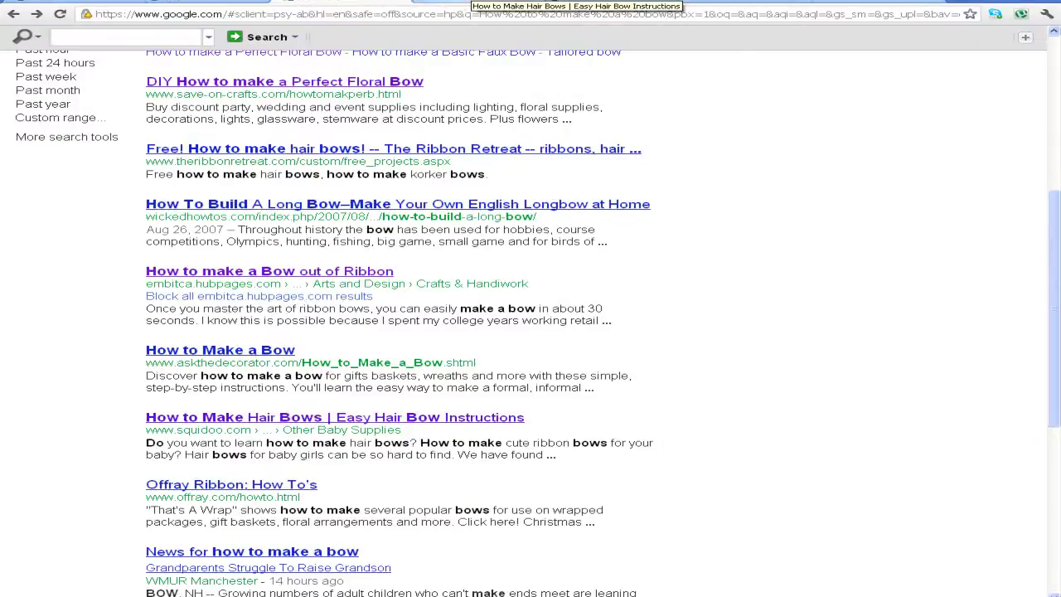
pyautogui.click(443, 3)
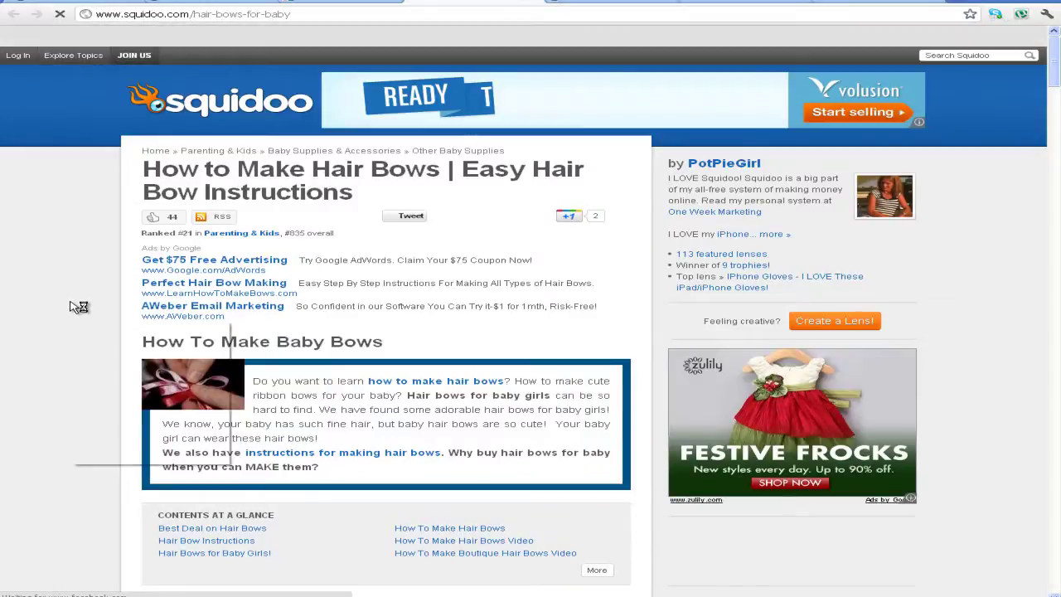
pyautogui.rightClick(57, 327)
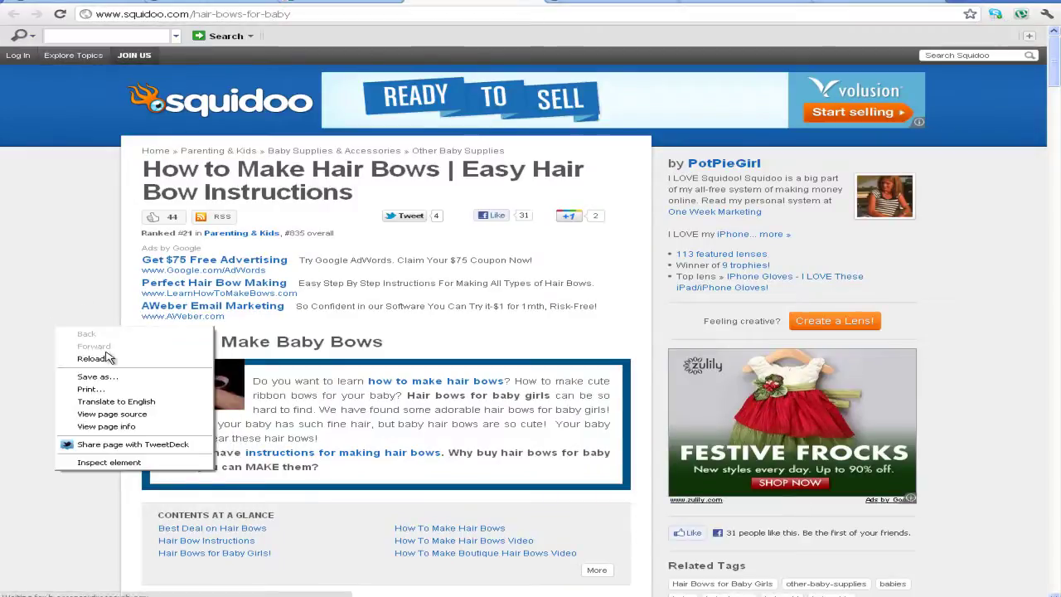
pyautogui.click(117, 413)
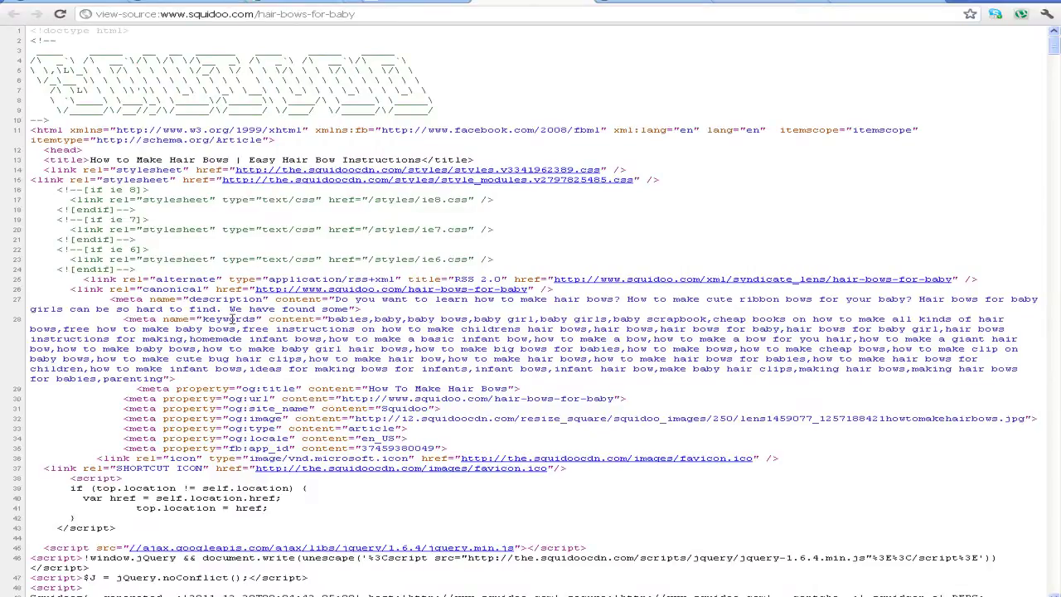
pyautogui.moveTo(331, 318); pyautogui.dragTo(839, 379)
pyautogui.moveTo(661, 379); pyautogui.dragTo(172, 379)
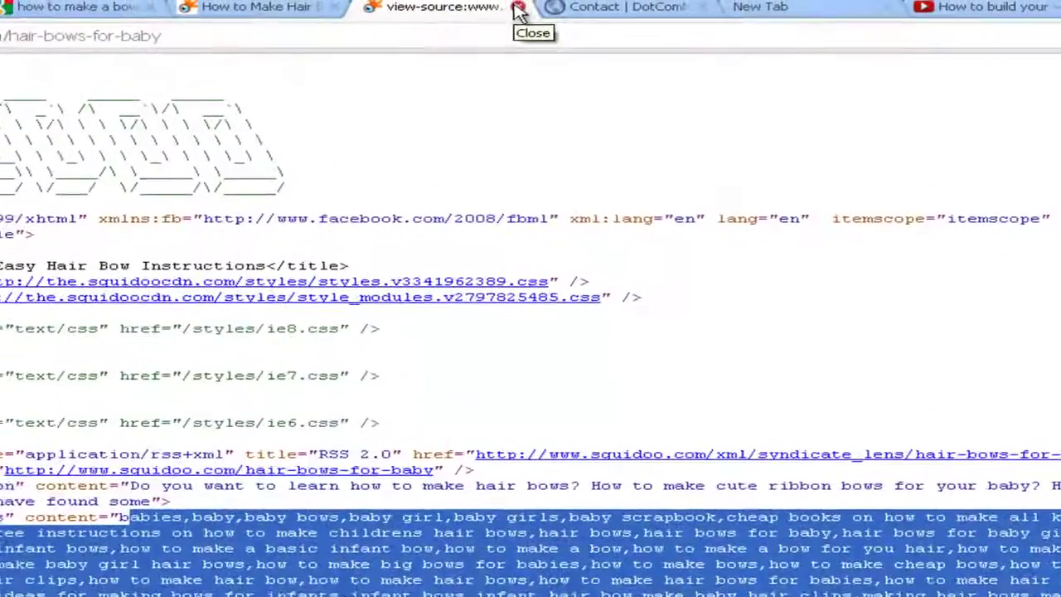
# Close the Hair Bows source and page tabs and return to the All in One SEO settings tab
pyautogui.click(519, 10)
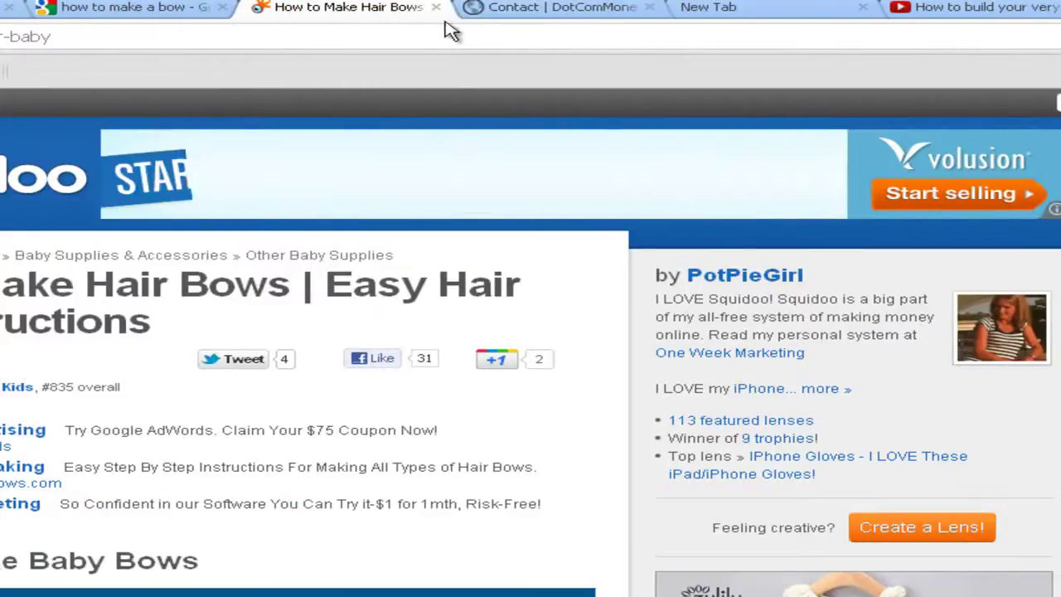
pyautogui.click(437, 8)
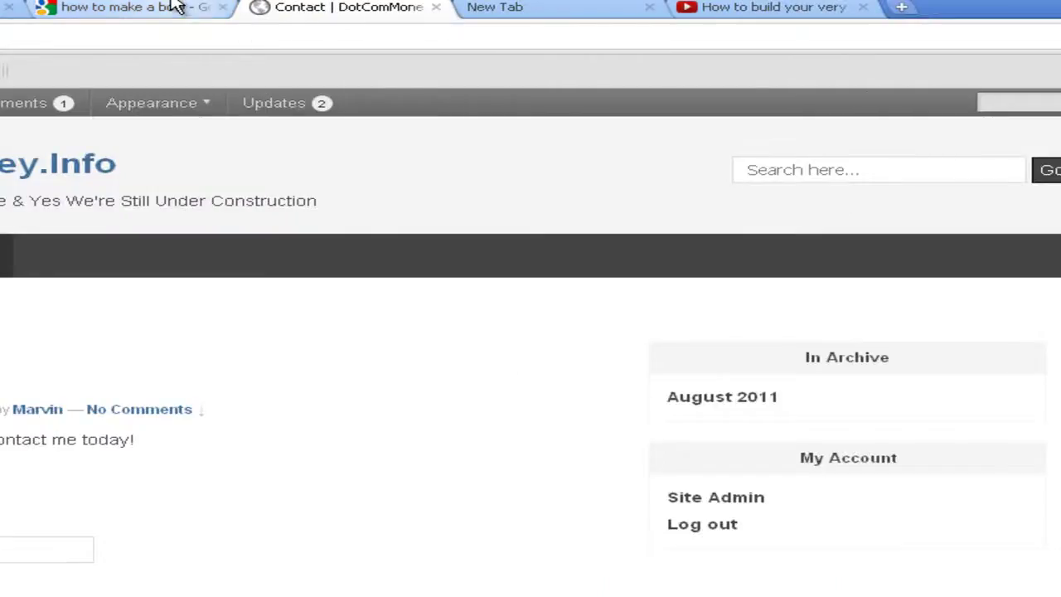
pyautogui.click(177, 8)
pyautogui.click(294, 7)
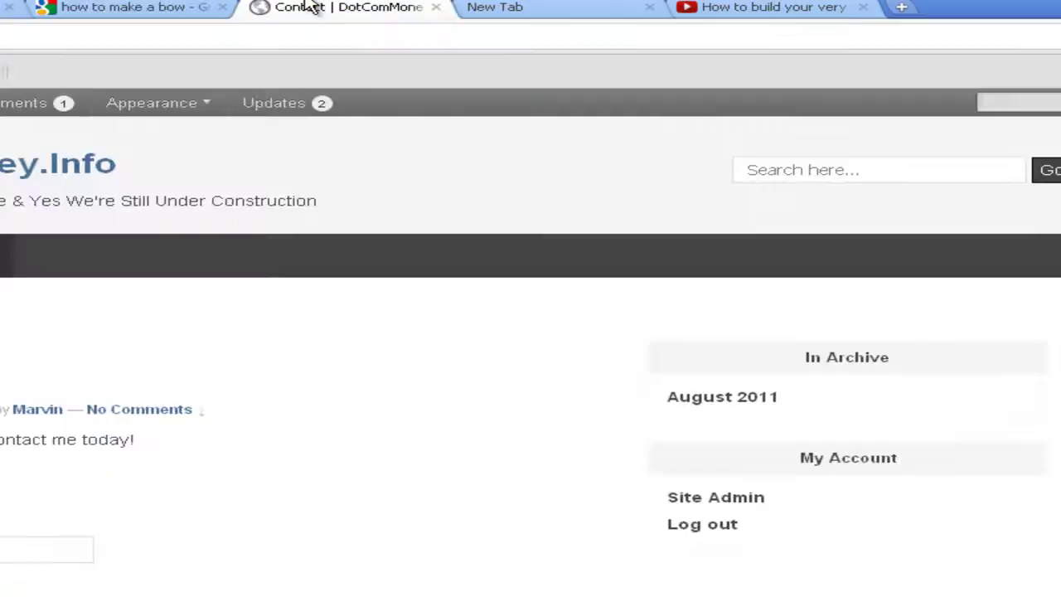
pyautogui.click(75, 15)
pyautogui.click(12, 9)
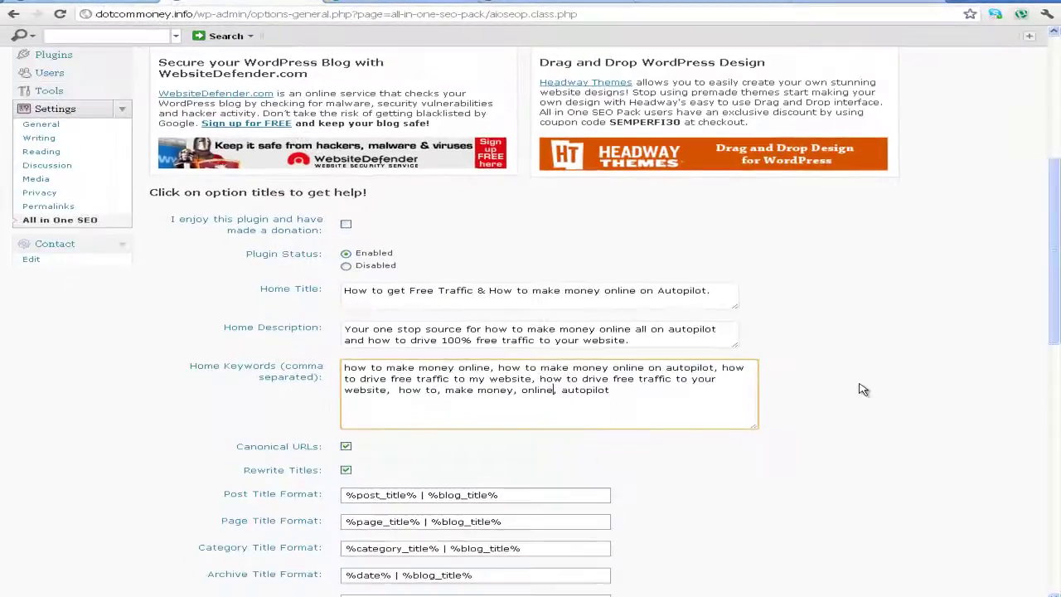
# Save the All in One SEO Pack home title, description and keywords with Update Options
pyautogui.scroll(-3, 883, 386)
pyautogui.scroll(1, 883, 385)
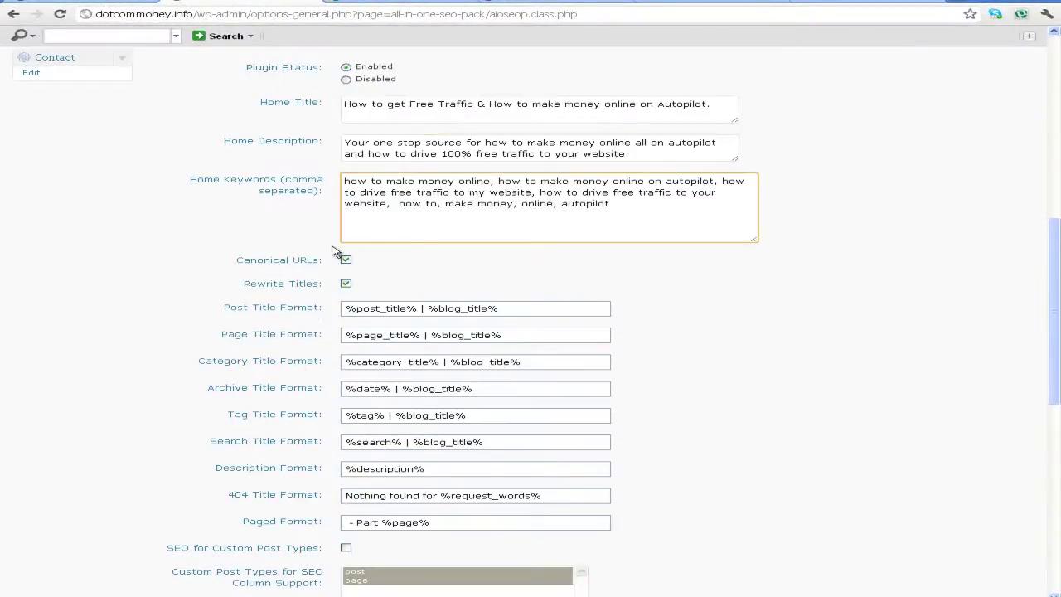
pyautogui.scroll(-1, 320, 204)
pyautogui.scroll(2, 307, 174)
pyautogui.click(209, 303)
pyautogui.scroll(-3, 212, 303)
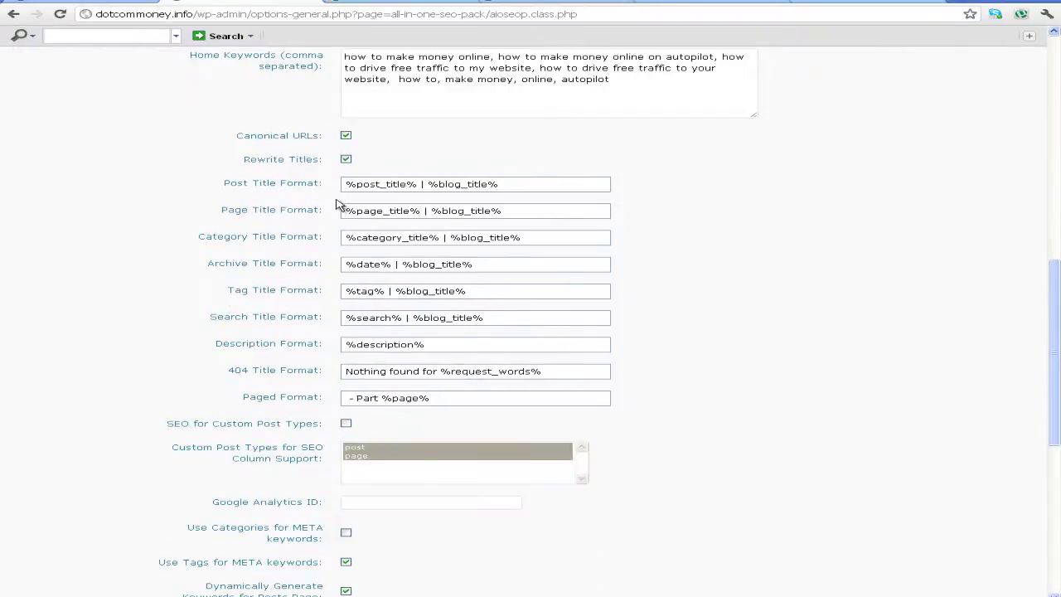
pyautogui.scroll(-2, 322, 290)
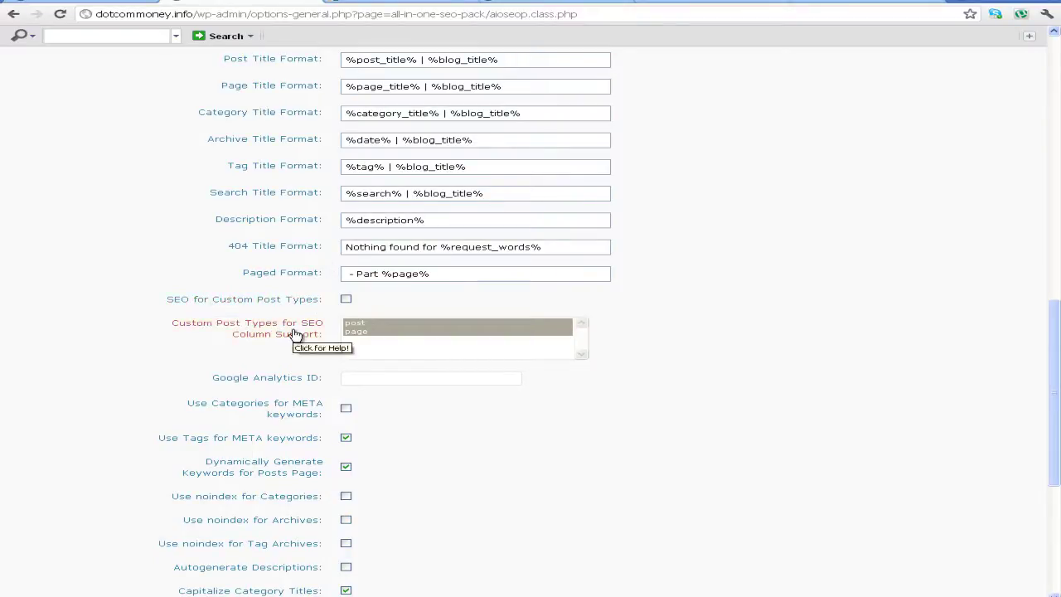
pyautogui.scroll(-3, 296, 336)
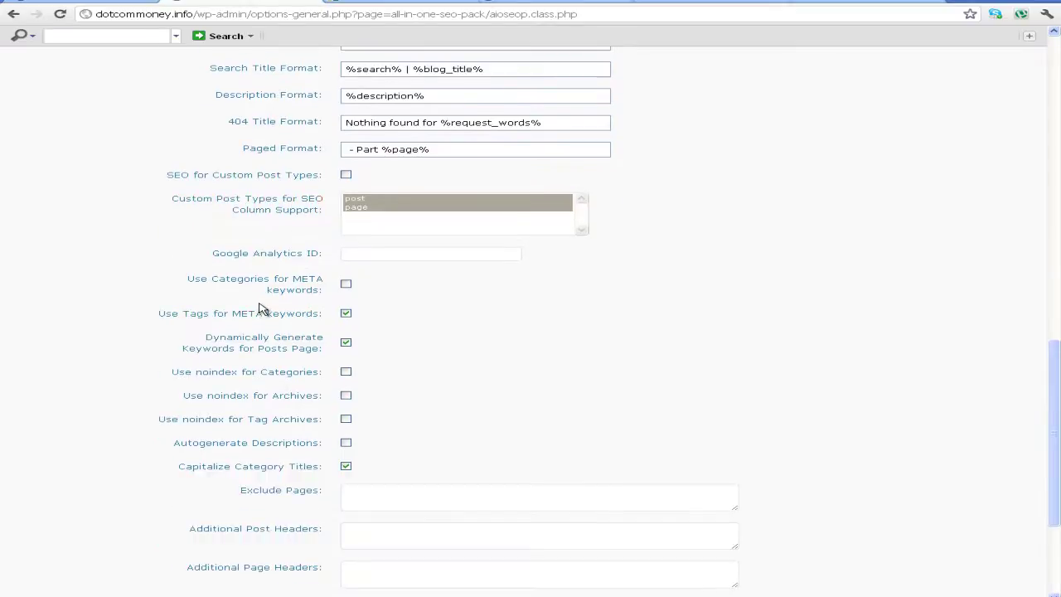
pyautogui.scroll(-3, 246, 305)
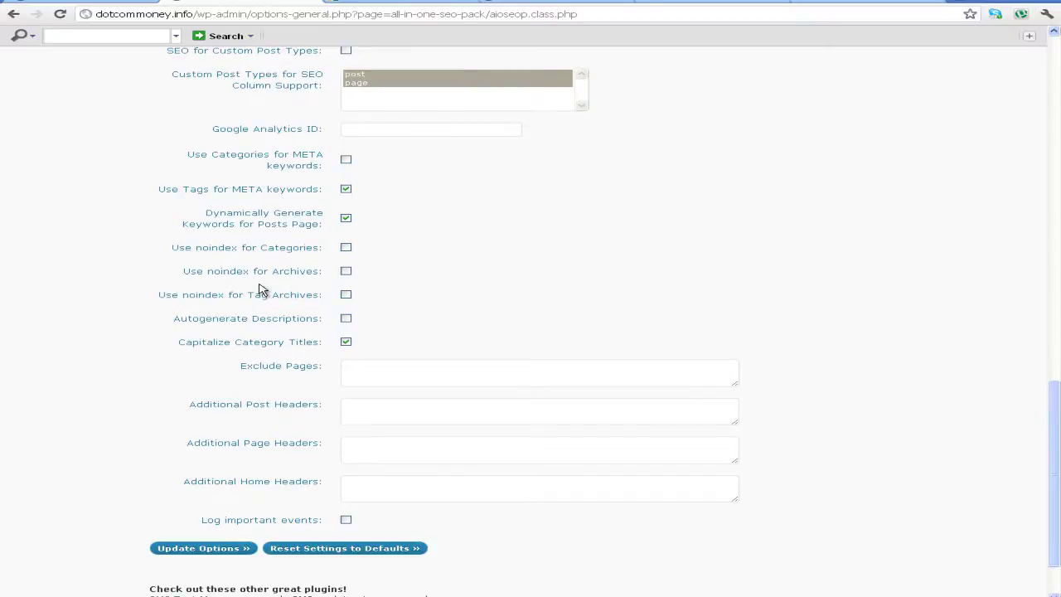
pyautogui.scroll(-2, 259, 289)
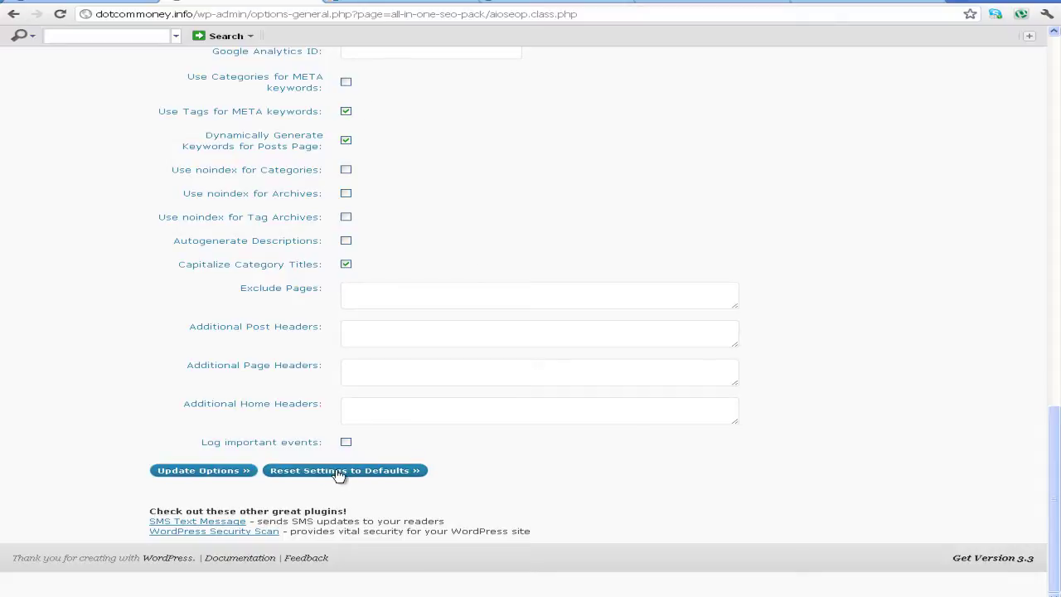
pyautogui.scroll(10, 651, 373)
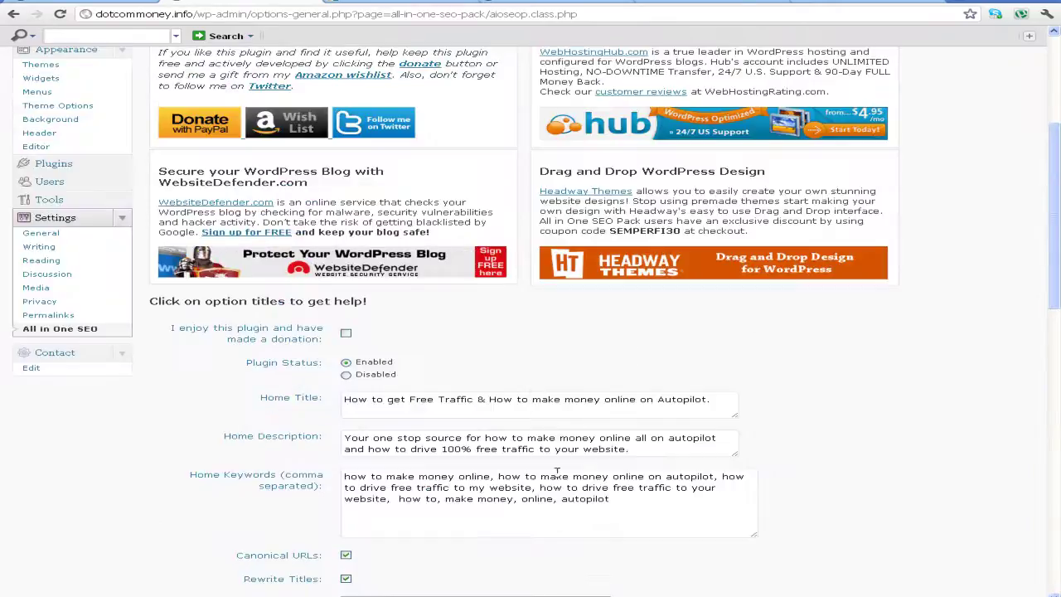
pyautogui.scroll(-10, 539, 493)
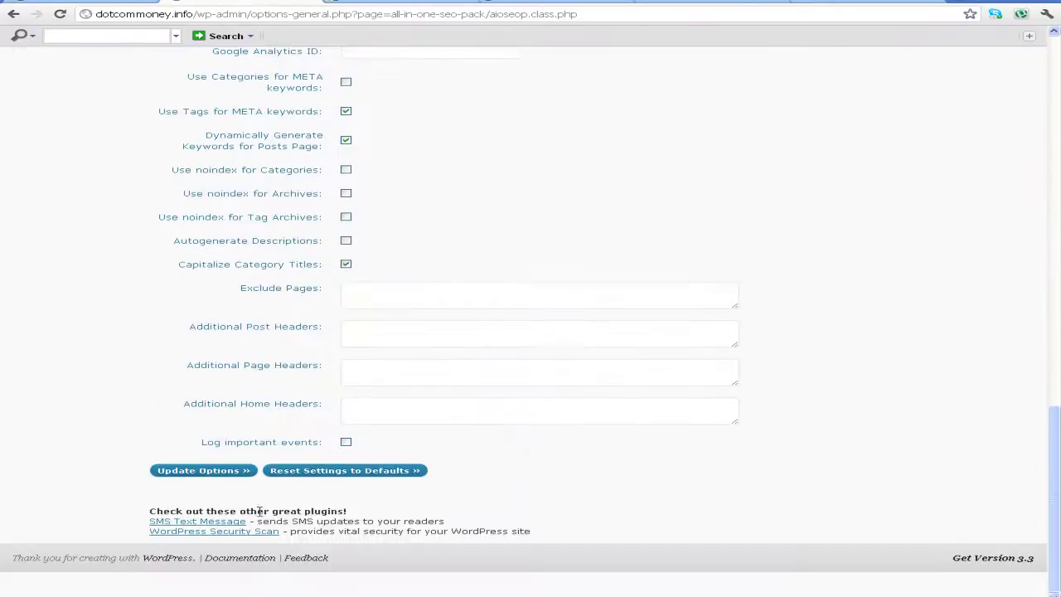
pyautogui.click(209, 473)
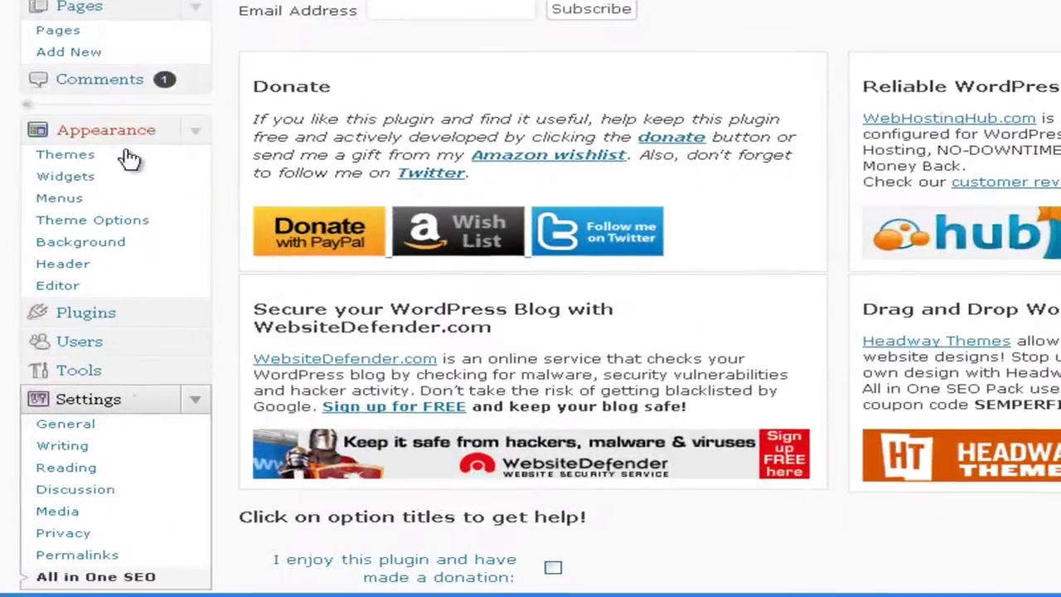
# Open the Plugins page in the admin sidebar to show the installed plugins
pyautogui.click(124, 322)
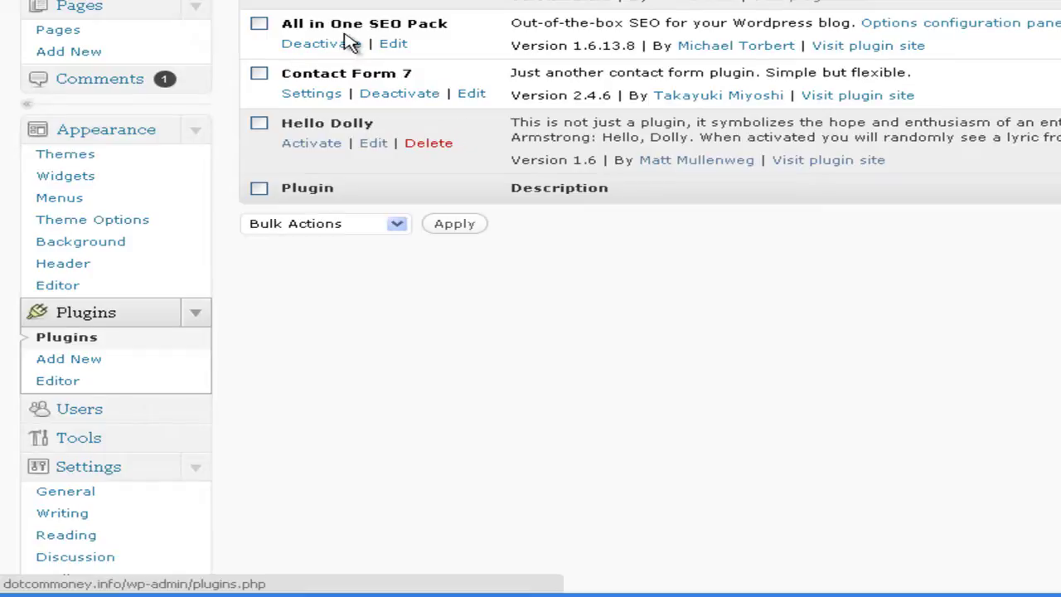
pyautogui.click(423, 94)
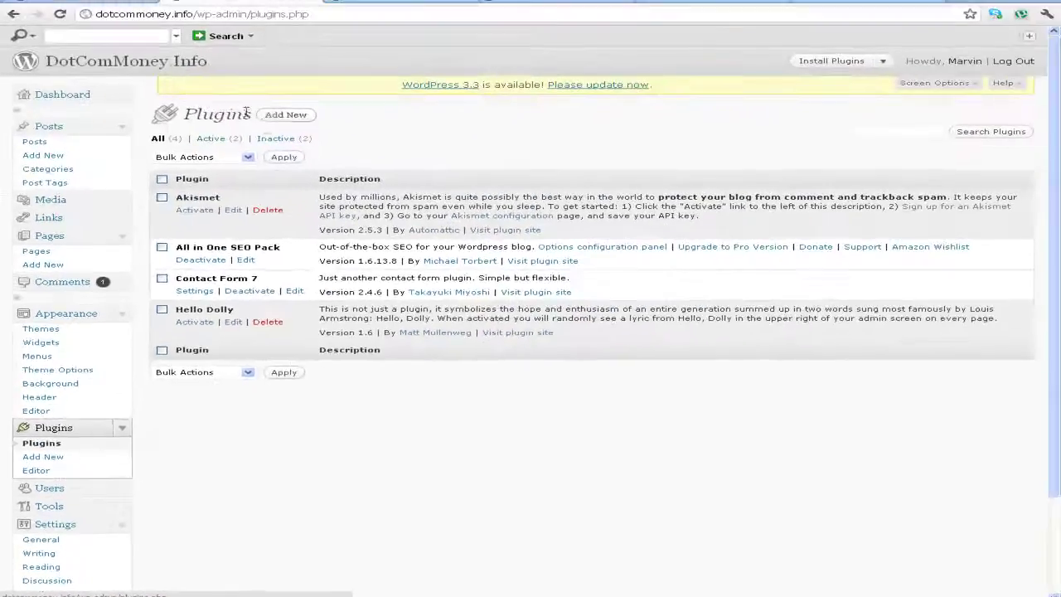
# Search Plugins > Add New for pasted 'W3Counter', retrying after no matches
pyautogui.click(566, 126)
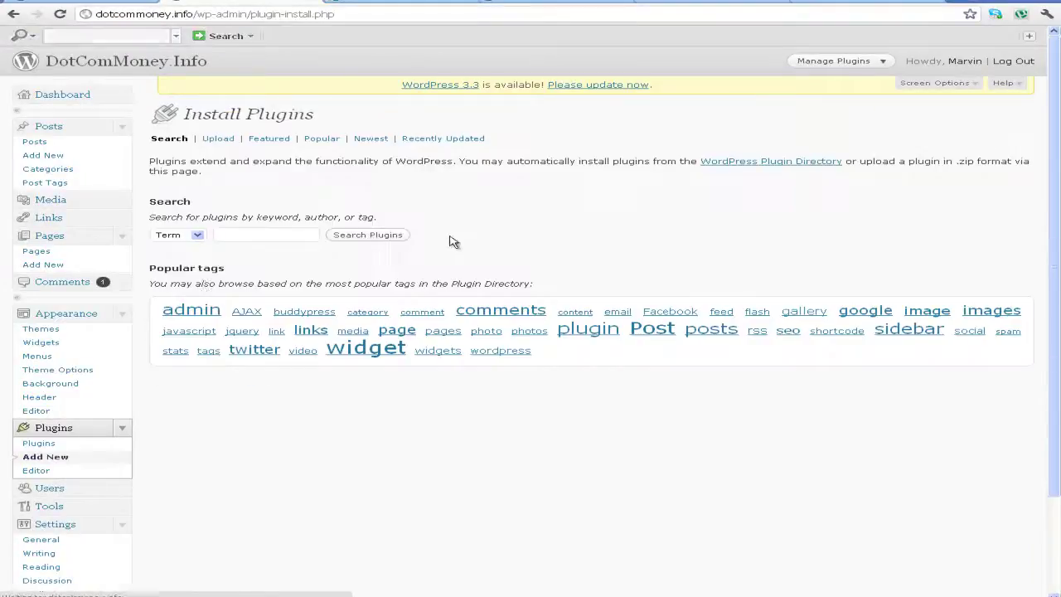
pyautogui.click(252, 235)
pyautogui.rightClick(252, 236)
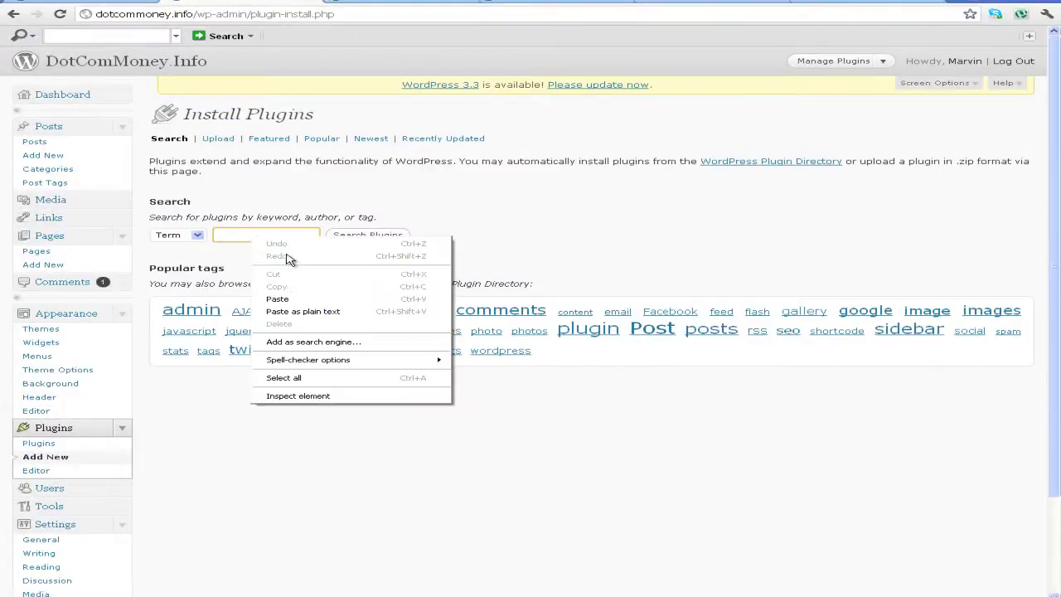
pyautogui.click(278, 299)
pyautogui.click(358, 241)
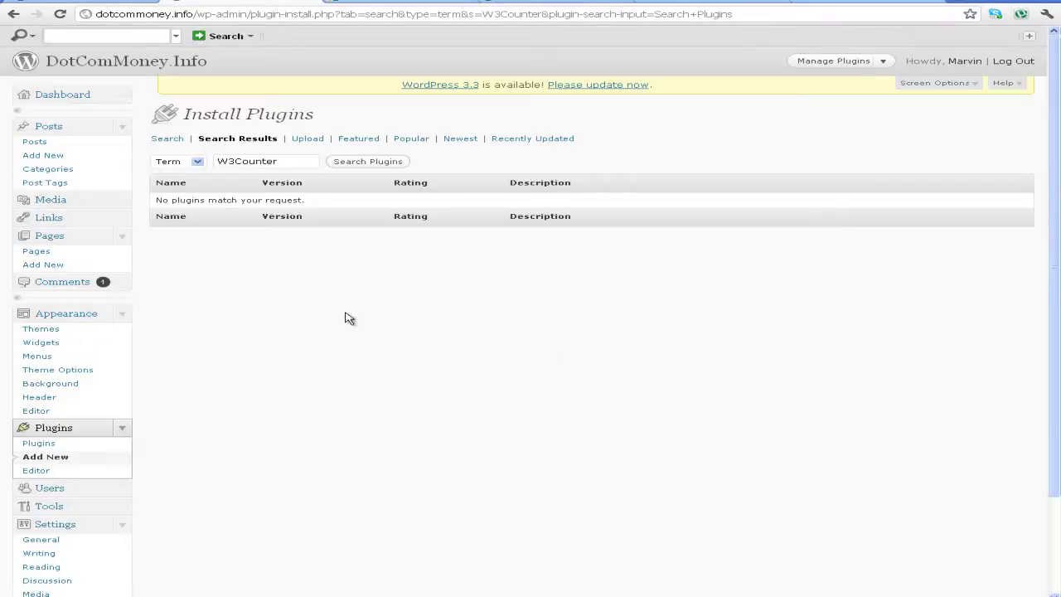
pyautogui.click(176, 140)
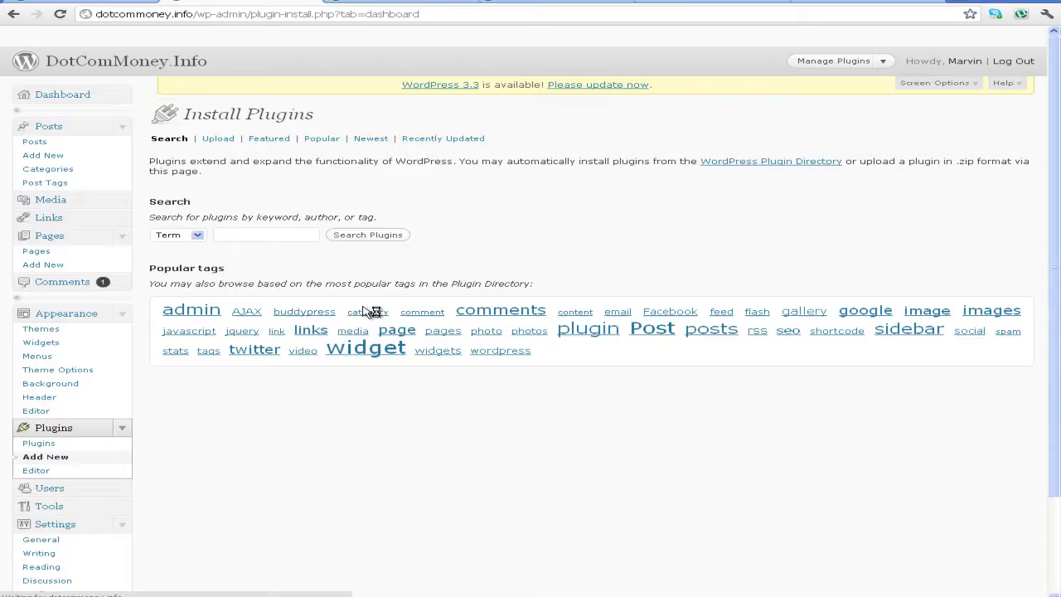
pyautogui.click(282, 234)
pyautogui.rightClick(282, 234)
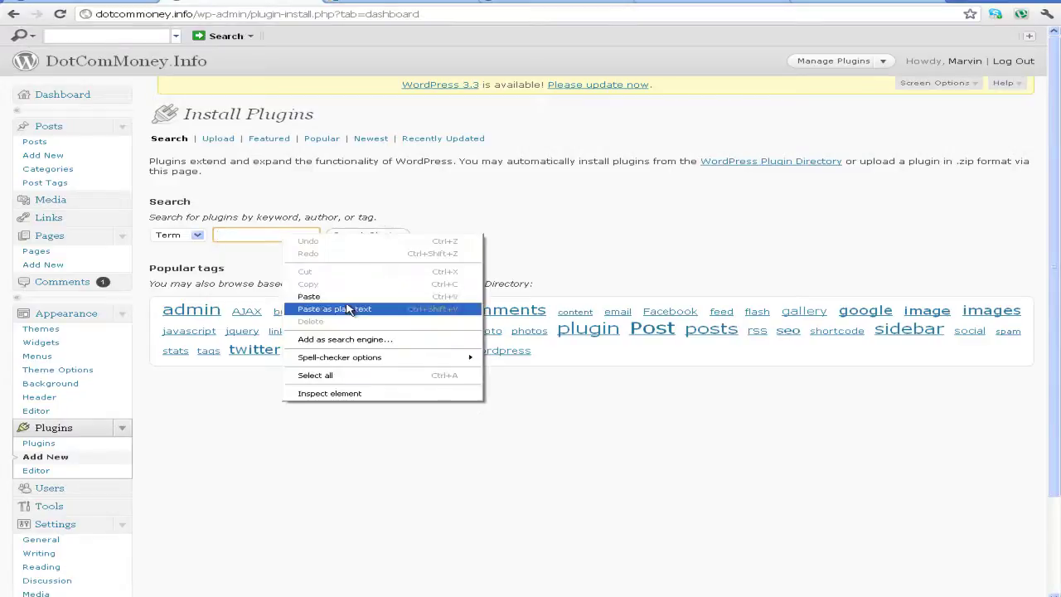
pyautogui.click(353, 295)
pyautogui.click(370, 237)
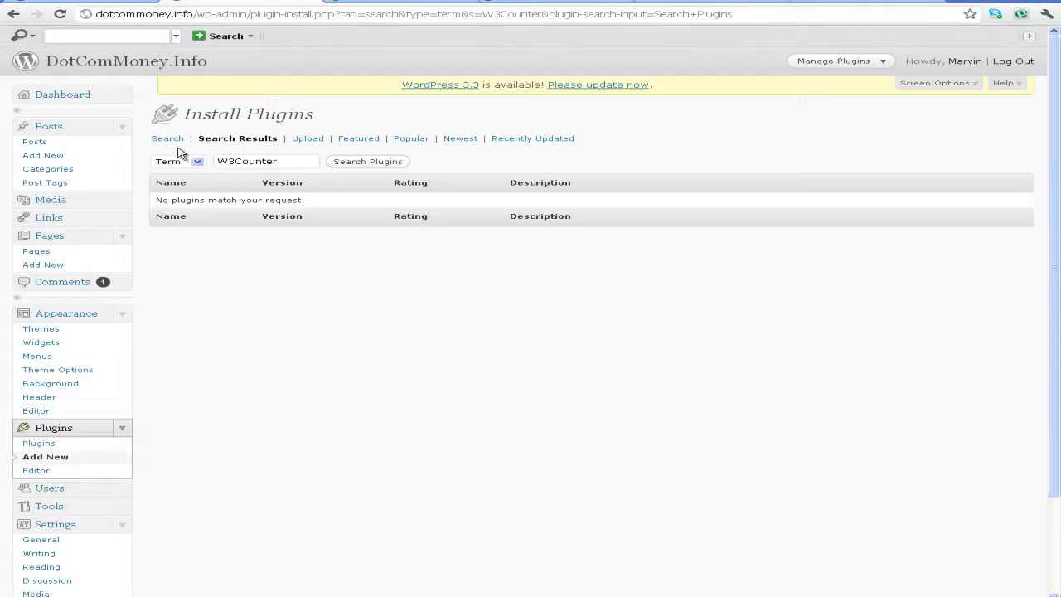
# Search the plugin installer again using the lowercase 'w3counter' term
pyautogui.click(14, 14)
pyautogui.click(282, 235)
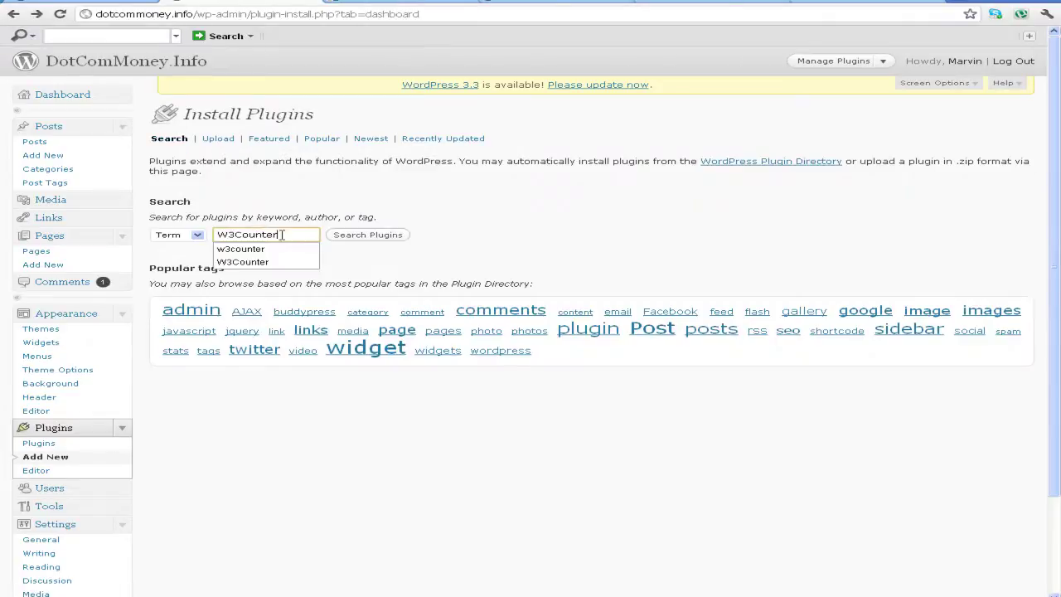
pyautogui.click(242, 249)
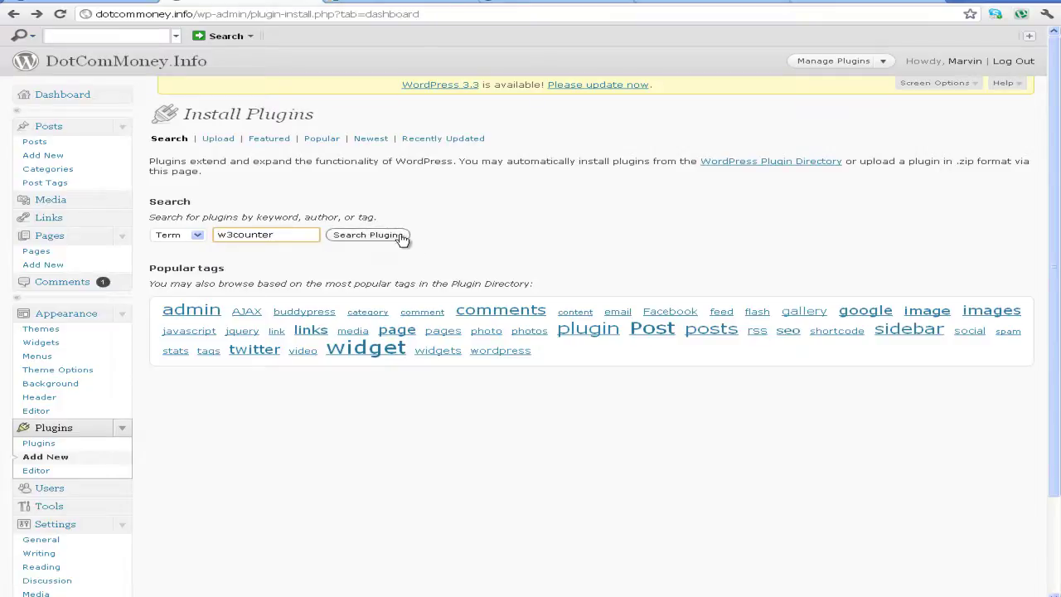
pyautogui.click(401, 238)
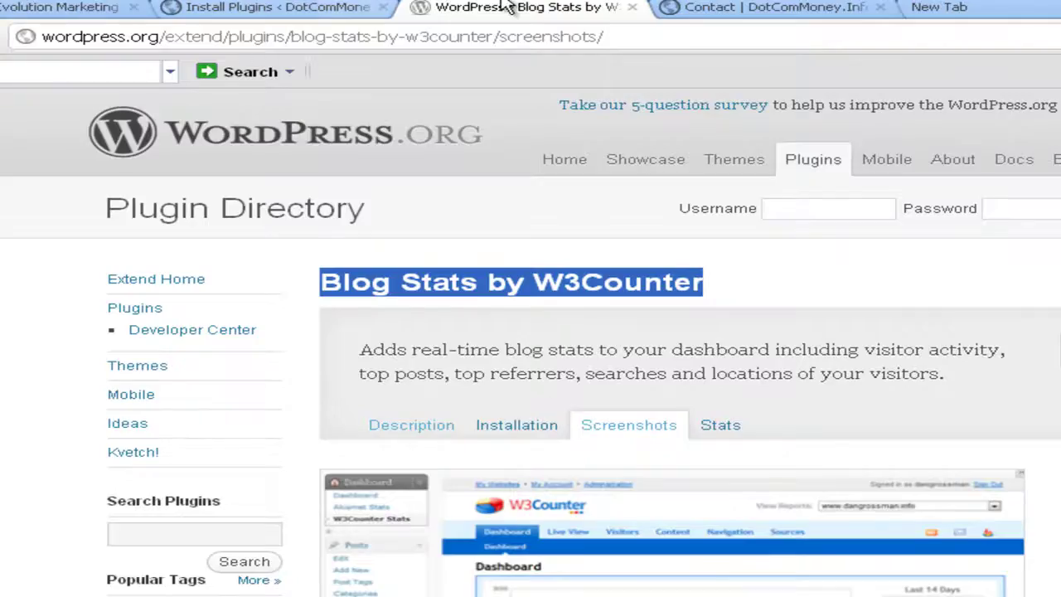
# Google 'Blog Stats by W3Counter' from a new tab
pyautogui.click(1018, 8)
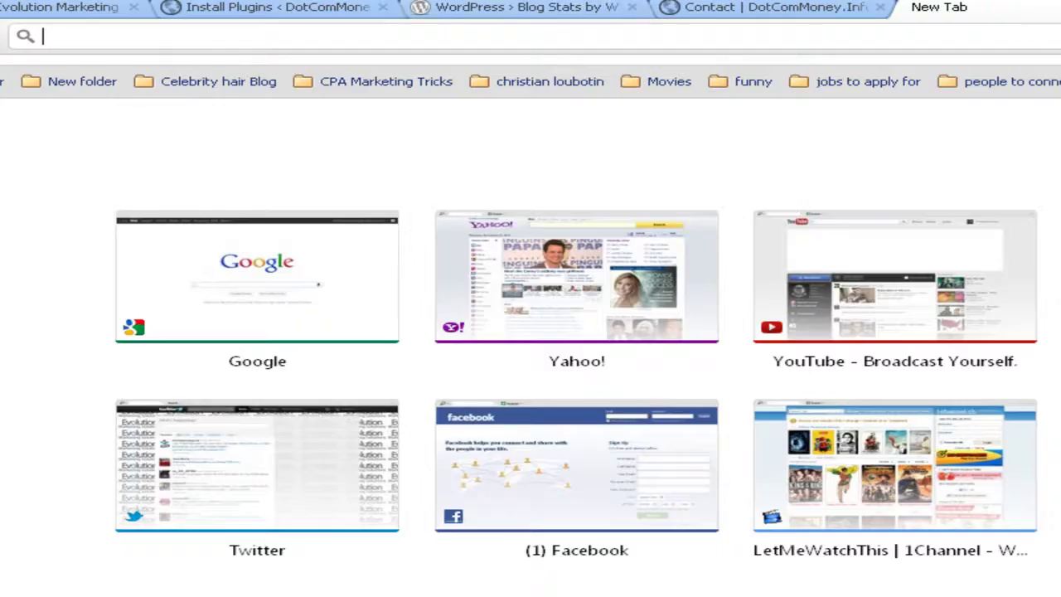
pyautogui.click(274, 7)
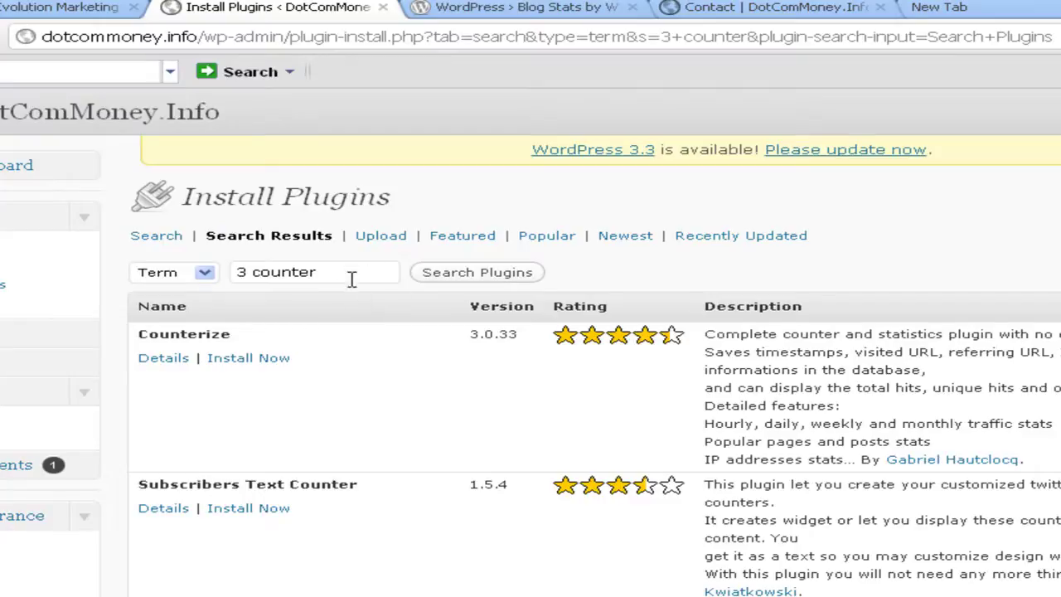
pyautogui.click(548, 7)
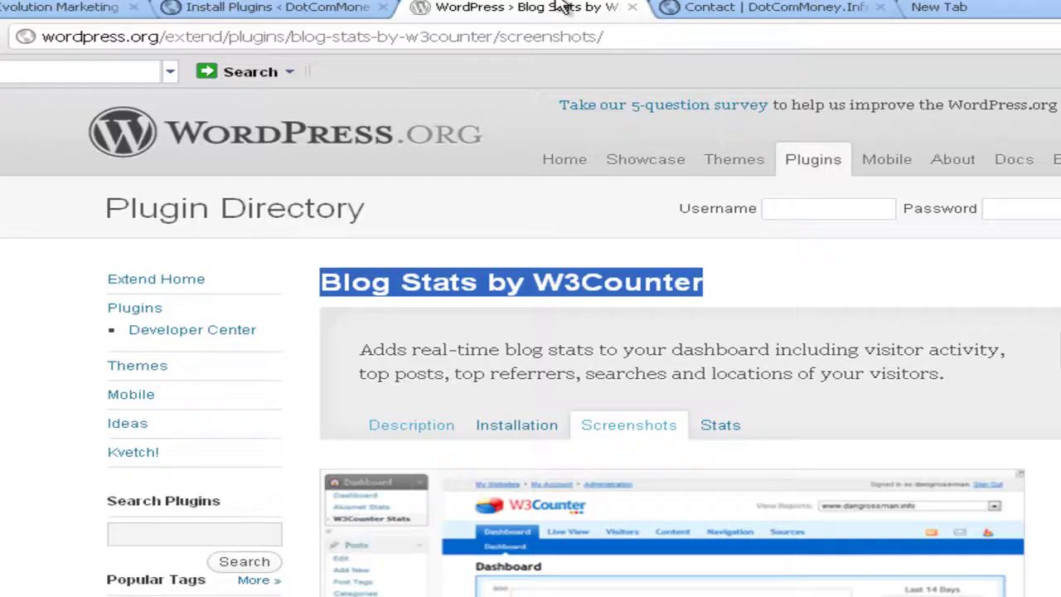
pyautogui.click(796, 7)
pyautogui.click(1053, 6)
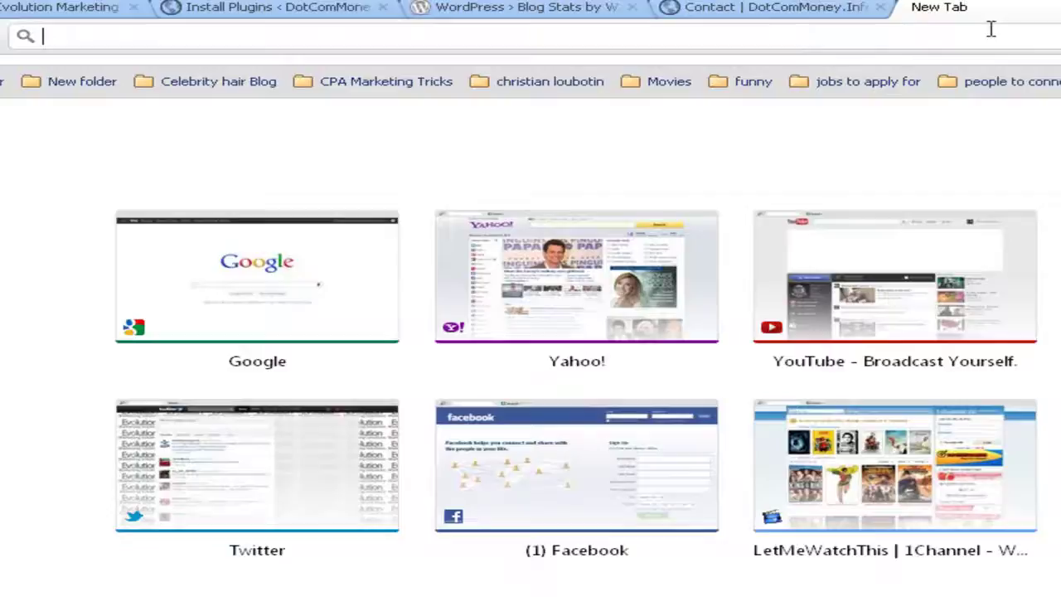
pyautogui.click(311, 321)
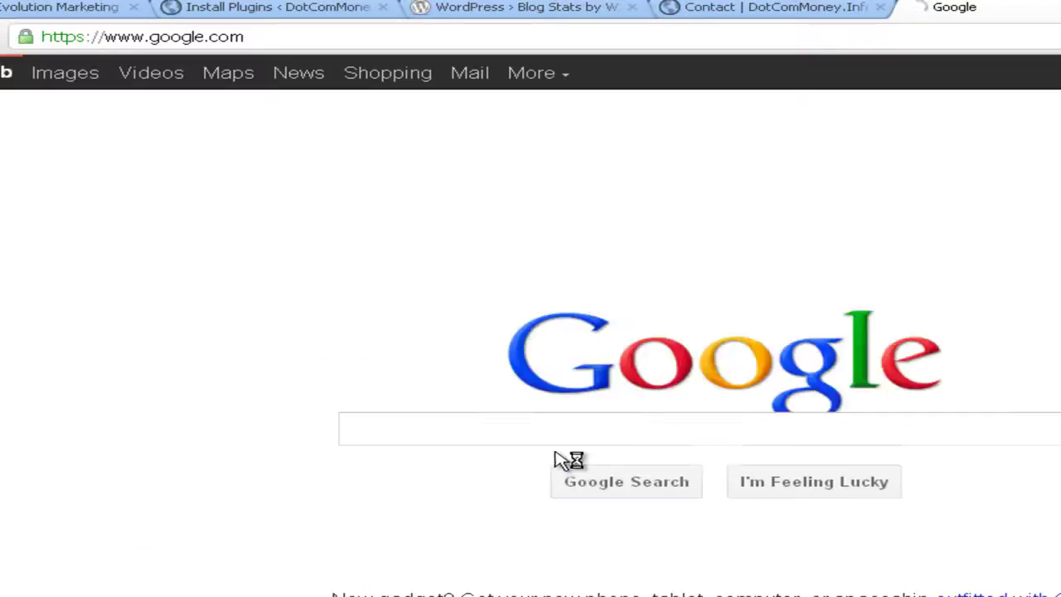
pyautogui.write('Blog Stats by W3Counter')
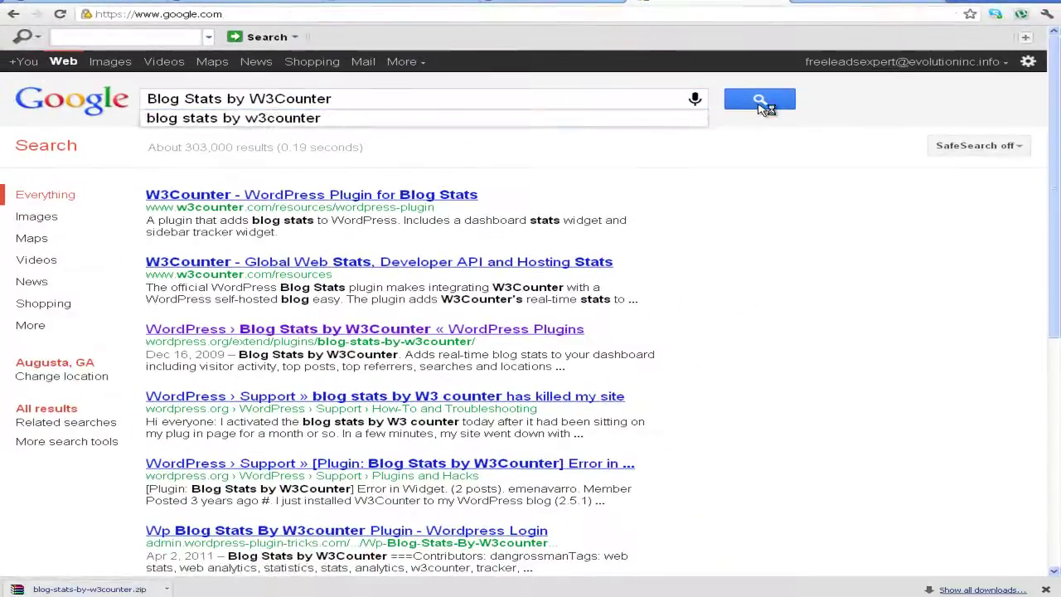
pyautogui.click(761, 101)
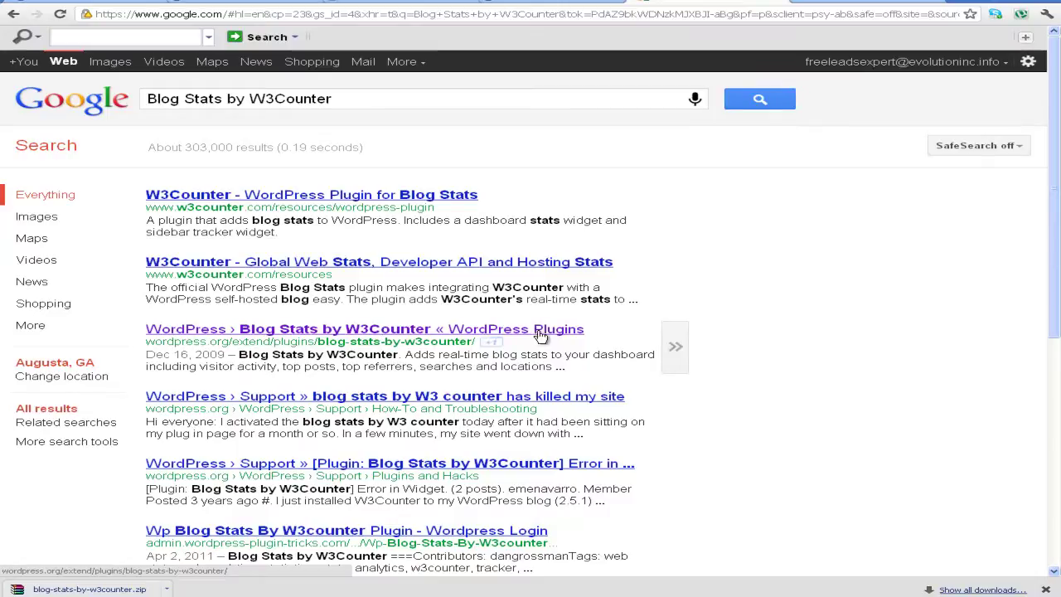
# Download the Blog Stats by W3Counter Version 2.0 zip from WordPress.org, then return to the installer
pyautogui.click(267, 332)
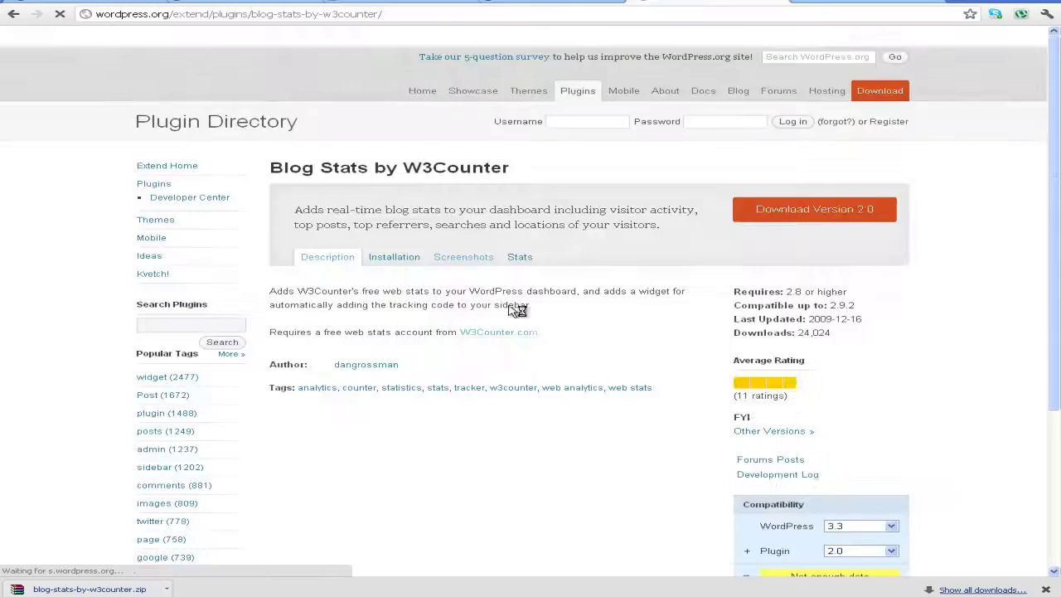
pyautogui.click(818, 210)
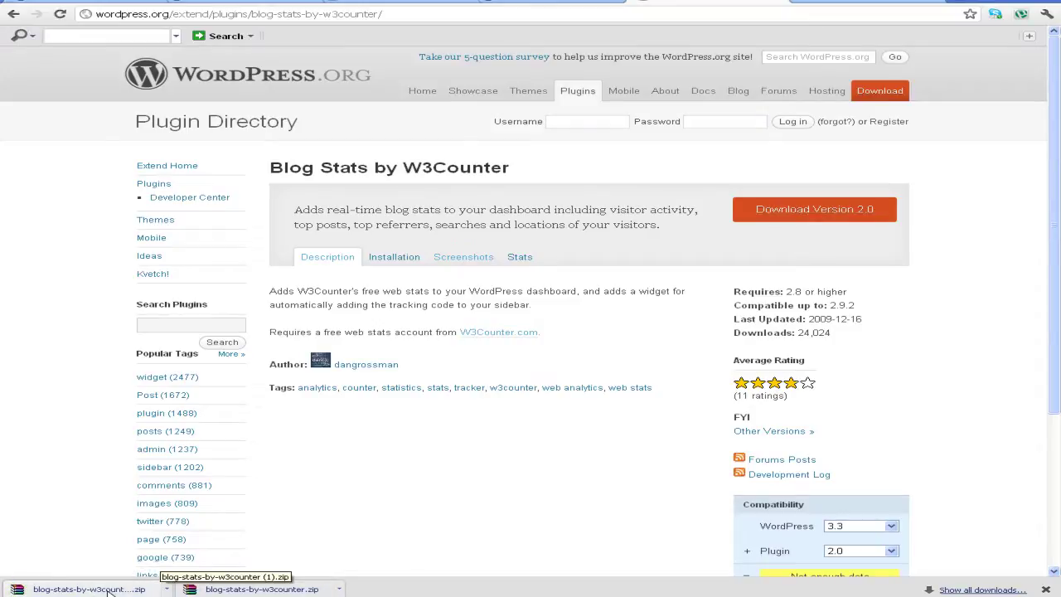
pyautogui.click(262, 3)
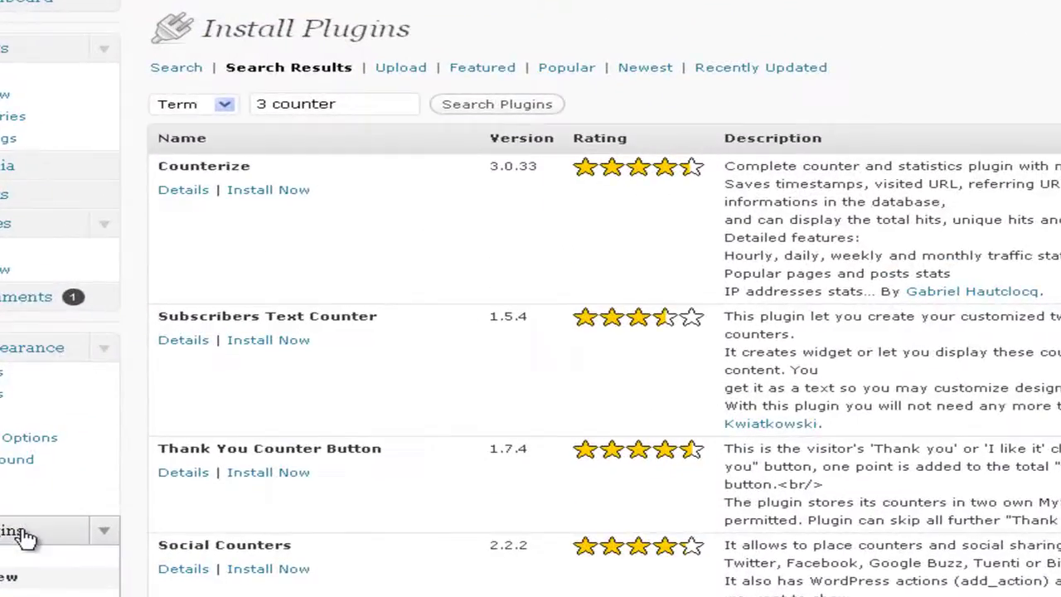
# Go to Add New > Upload and browse to the Downloads folder in the file dialog
pyautogui.click(25, 538)
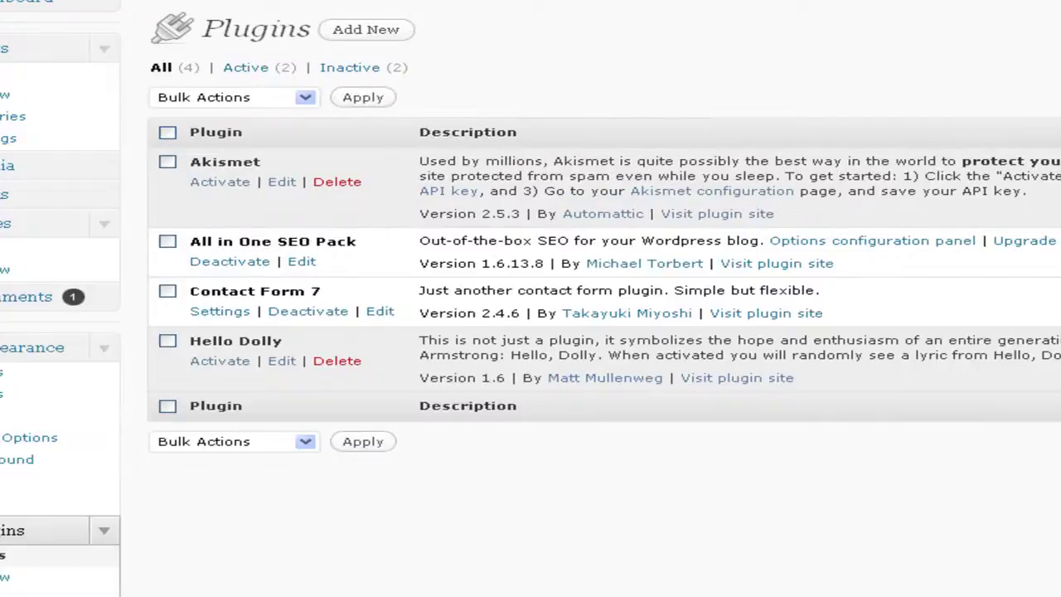
pyautogui.click(365, 33)
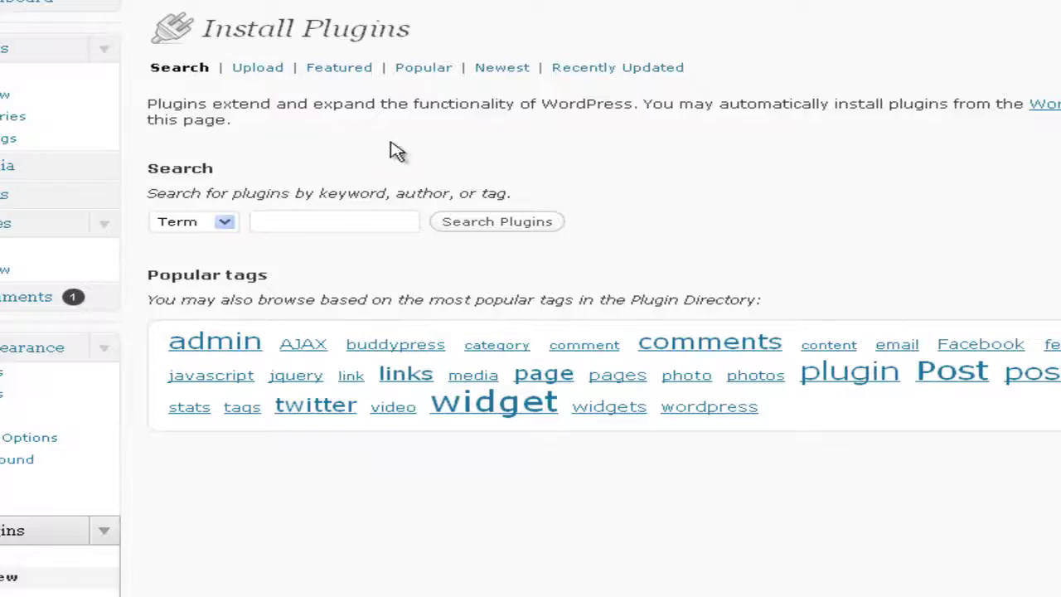
pyautogui.click(270, 73)
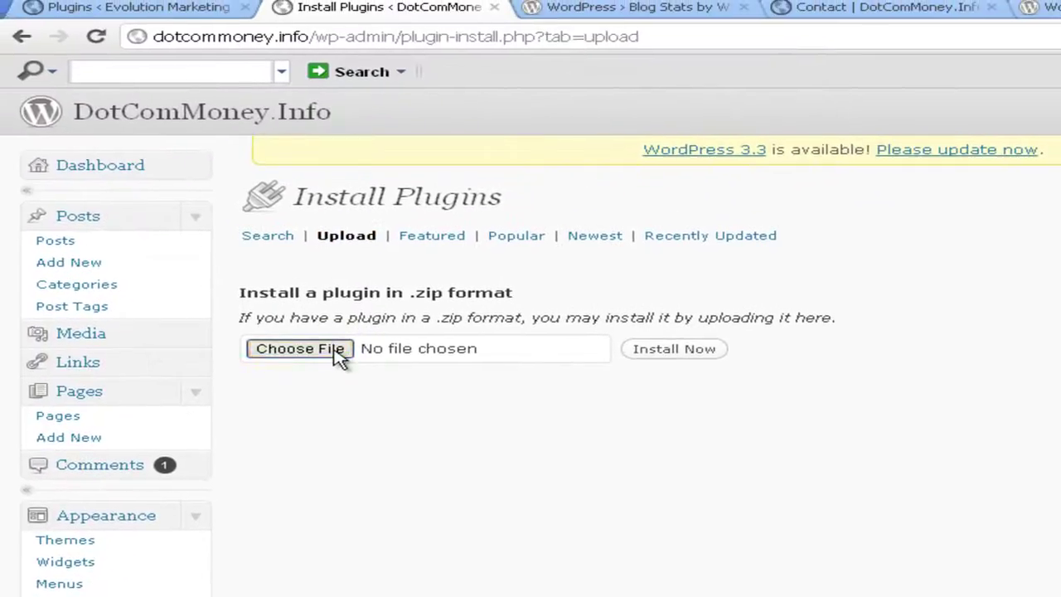
pyautogui.click(338, 351)
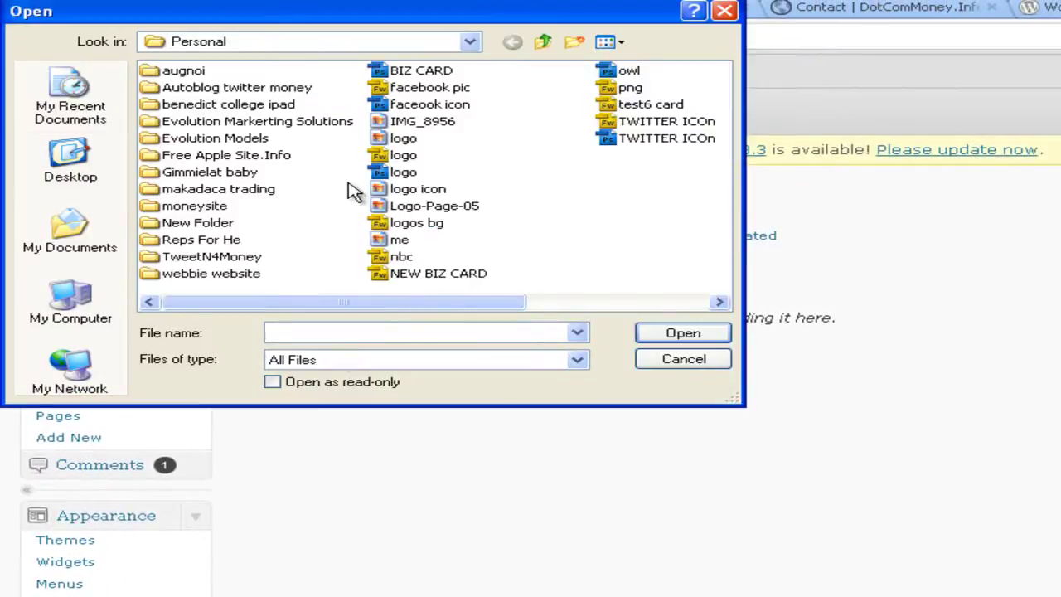
pyautogui.click(92, 236)
pyautogui.moveTo(407, 303); pyautogui.dragTo(268, 298)
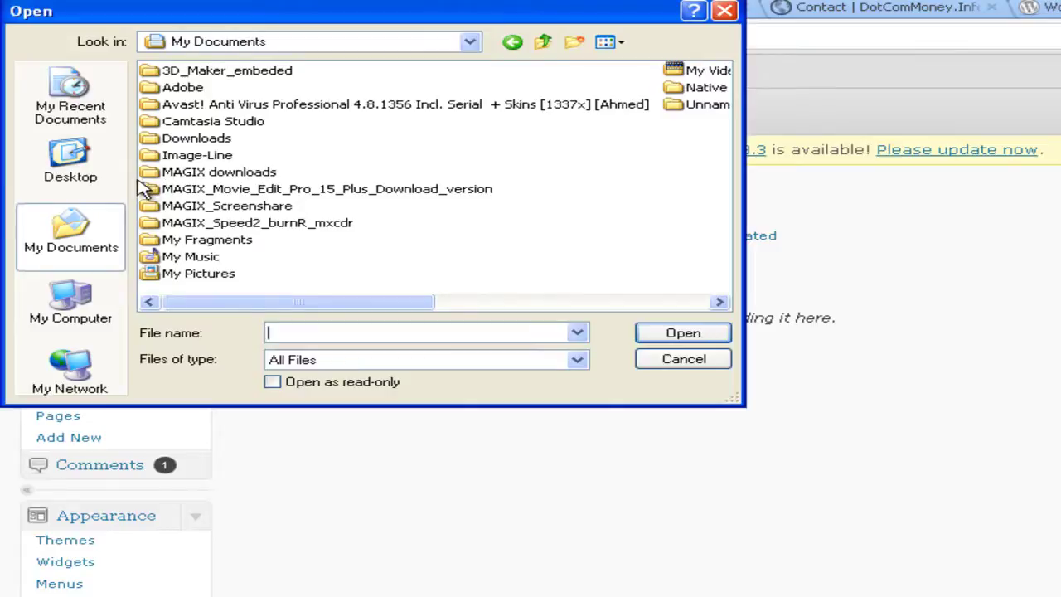
pyautogui.doubleClick(191, 139)
# Choose blog-stats-by-w3counter.zip from Downloads as the plugin file to upload
pyautogui.click(509, 303)
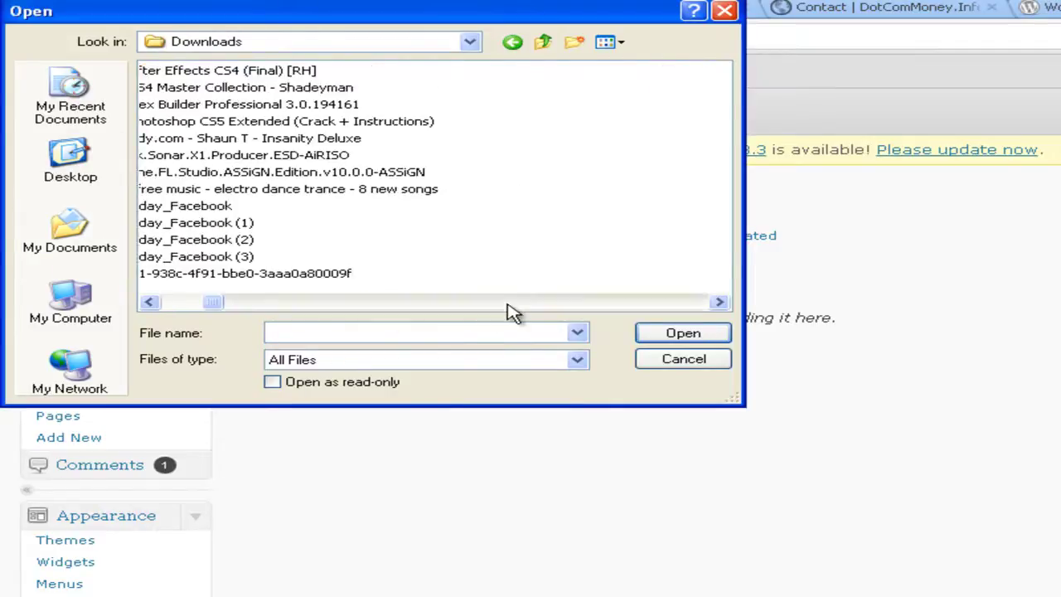
pyautogui.click(232, 303)
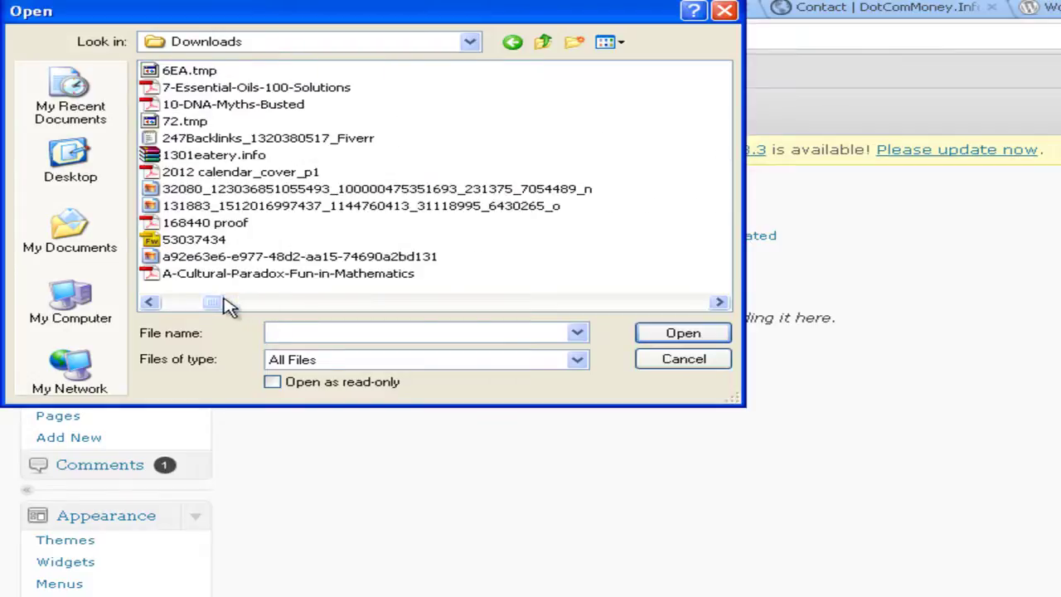
pyautogui.click(359, 303)
pyautogui.click(450, 304)
pyautogui.click(543, 304)
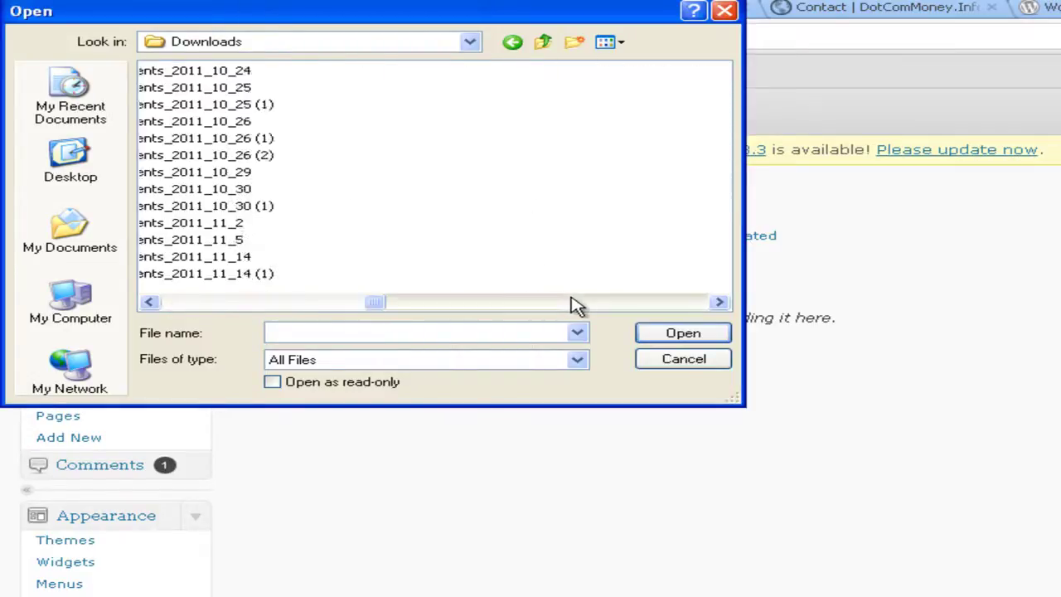
pyautogui.click(585, 303)
pyautogui.click(675, 303)
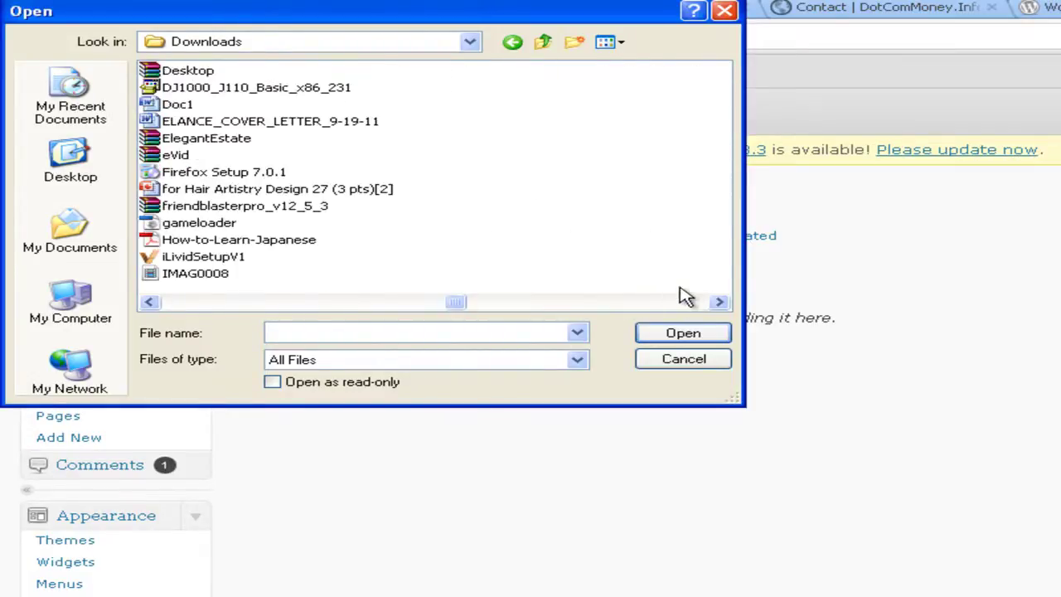
pyautogui.click(688, 303)
pyautogui.click(688, 303)
pyautogui.click(667, 303)
pyautogui.click(642, 304)
pyautogui.click(659, 304)
pyautogui.click(699, 303)
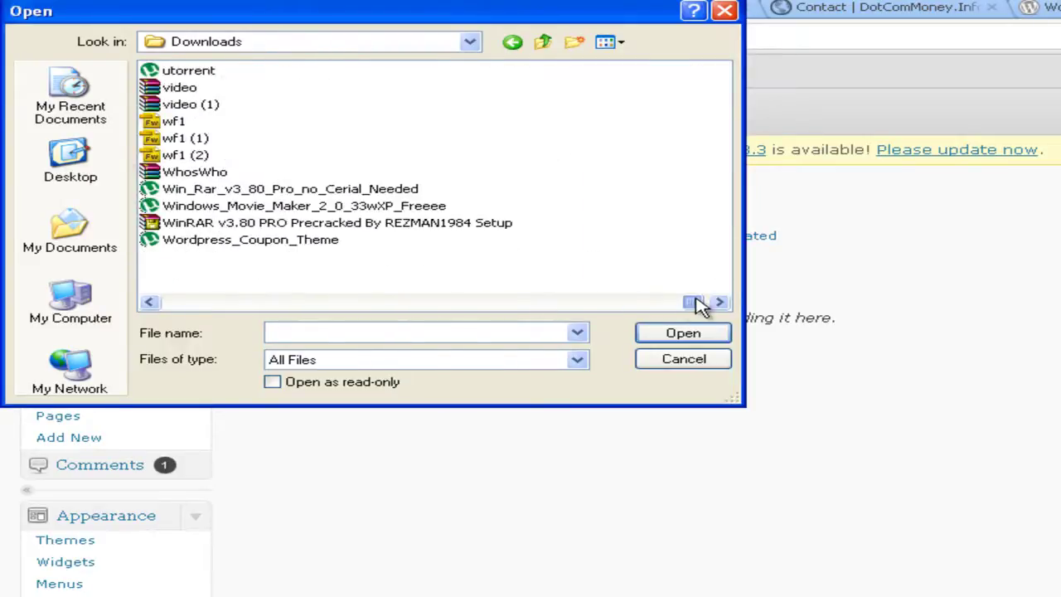
pyautogui.moveTo(697, 302); pyautogui.dragTo(435, 305)
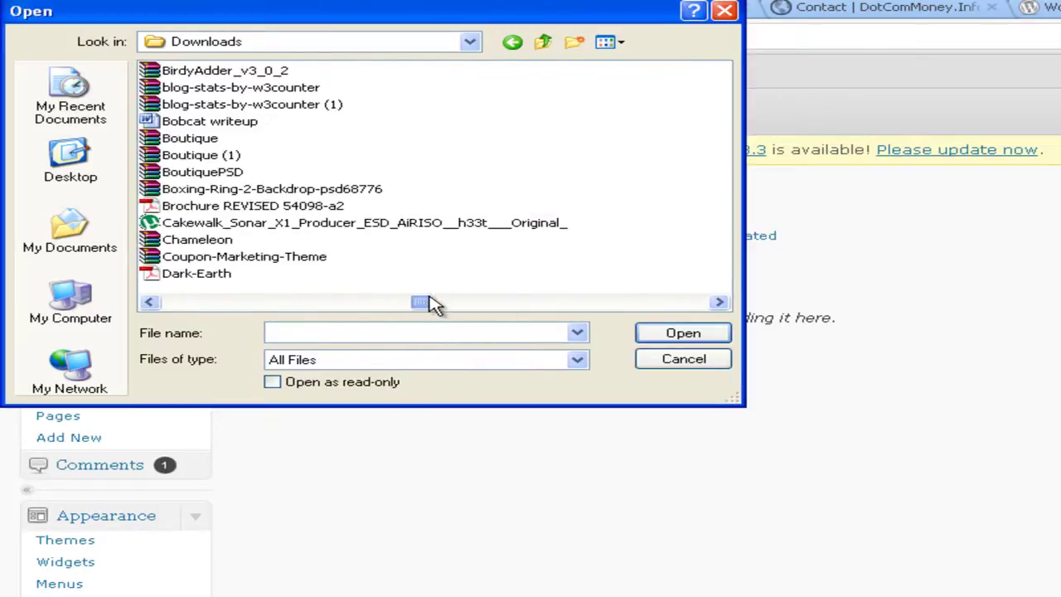
pyautogui.doubleClick(249, 87)
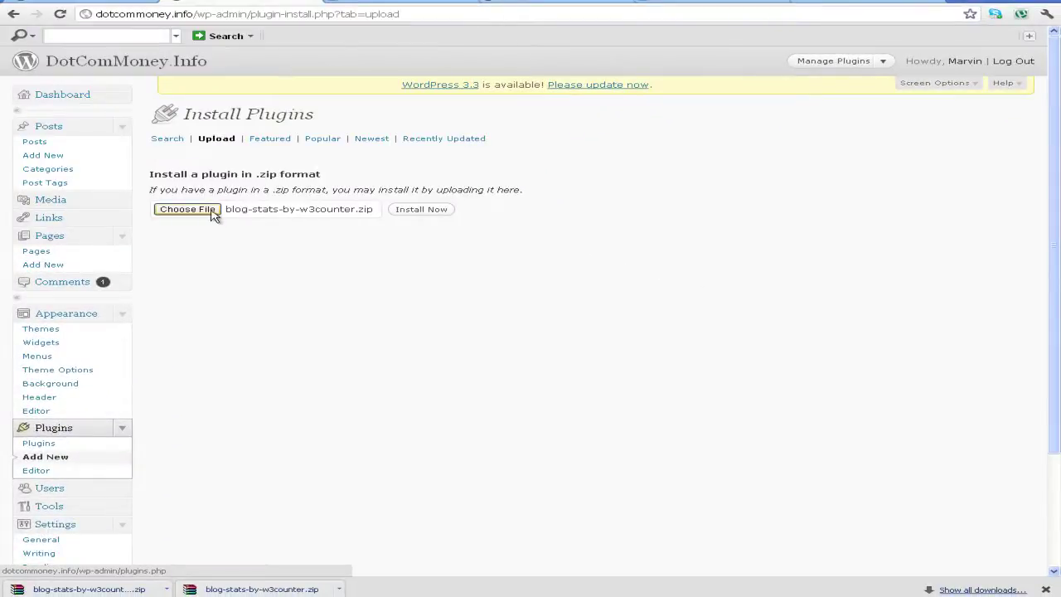
# Install the Blog Stats by W3Counter 2.0 package and activate the plugin
pyautogui.click(428, 217)
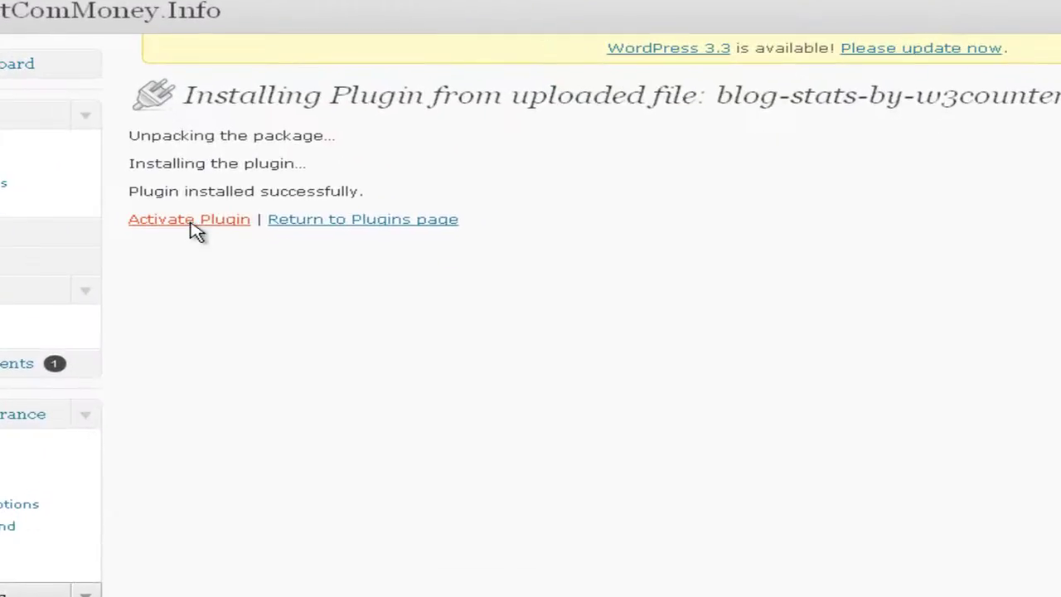
pyautogui.click(191, 220)
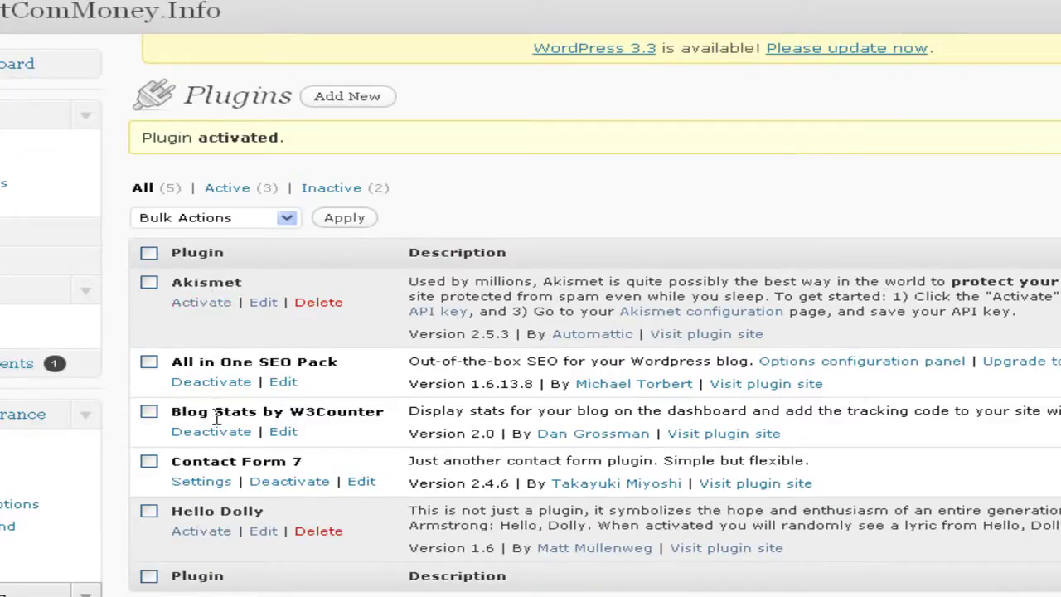
pyautogui.moveTo(171, 411); pyautogui.dragTo(388, 409)
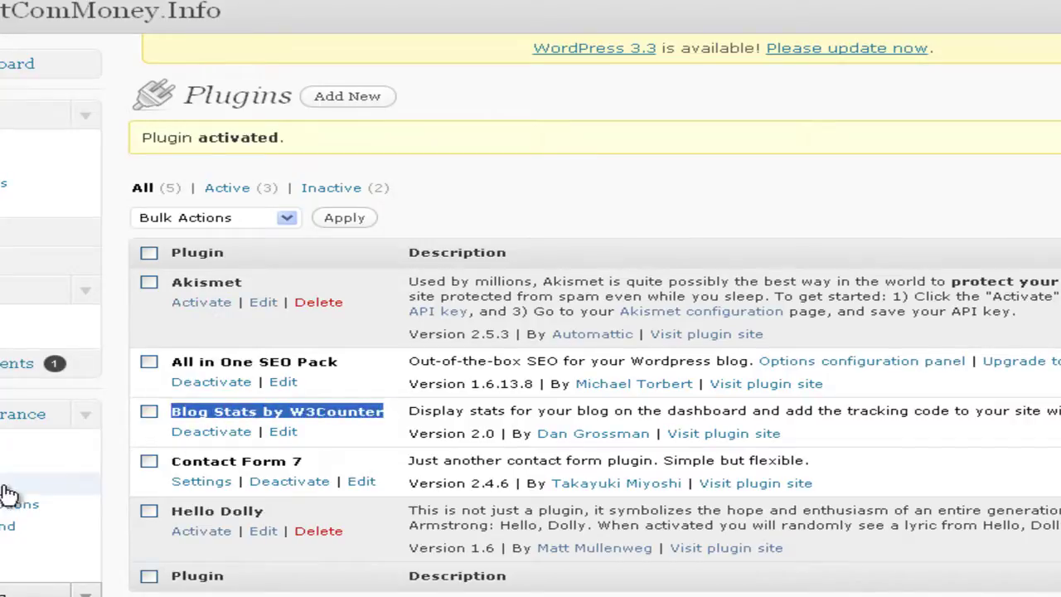
pyautogui.scroll(-3, 9, 498)
pyautogui.scroll(3, 87, 581)
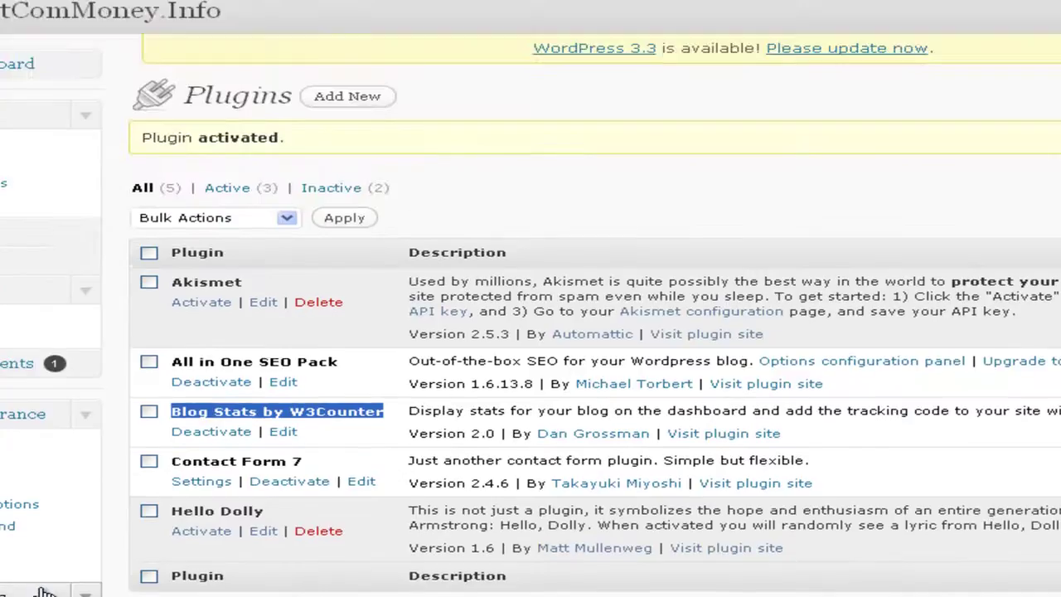
# Open Dashboard > W3Counter Stats, then the Settings > W3Counter configuration page
pyautogui.click(89, 71)
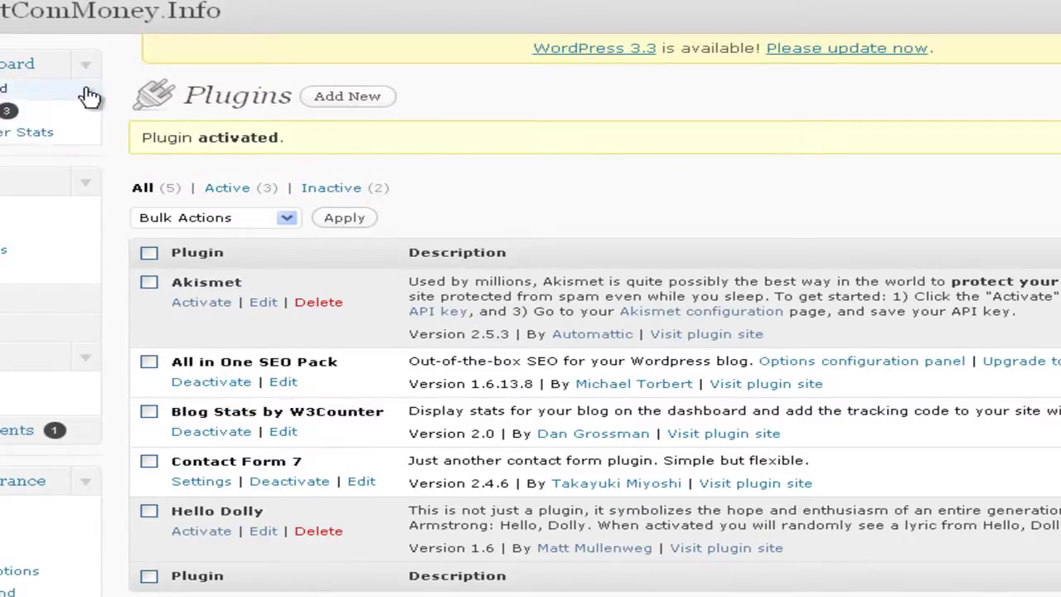
pyautogui.click(27, 139)
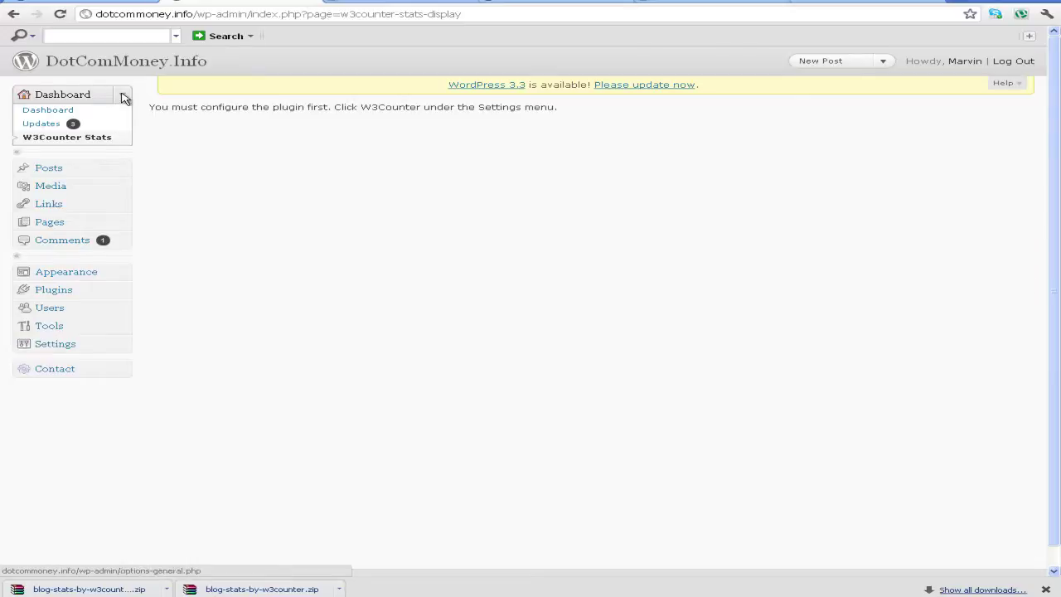
pyautogui.click(80, 346)
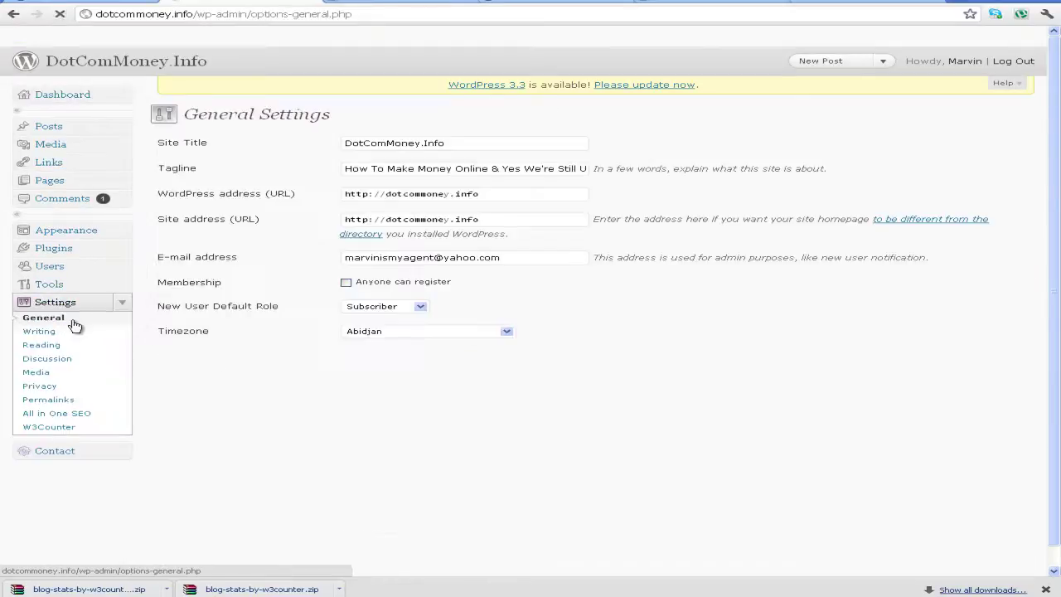
pyautogui.scroll(-2, 83, 365)
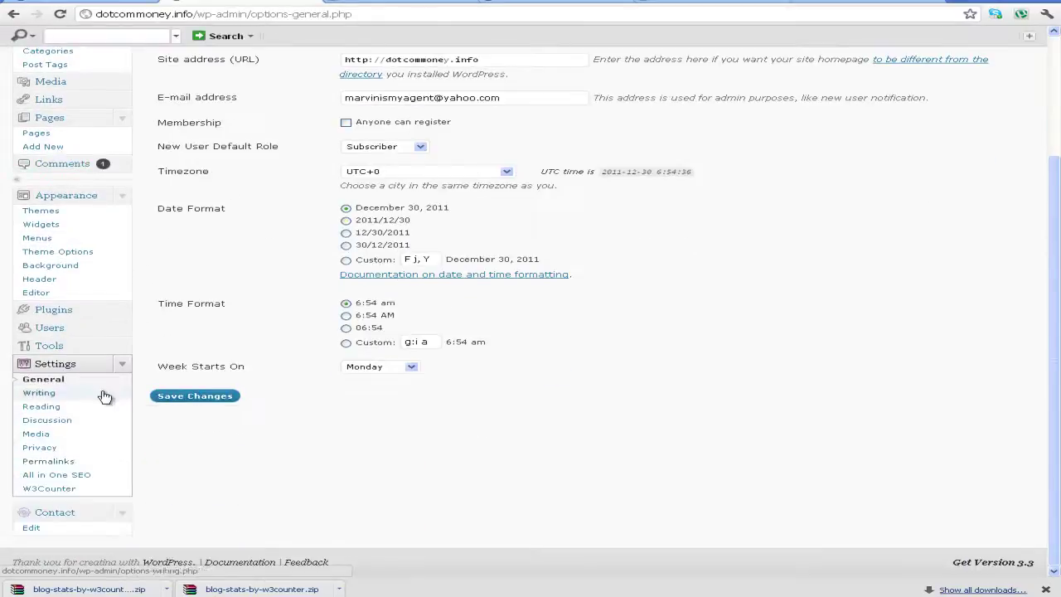
pyautogui.click(64, 490)
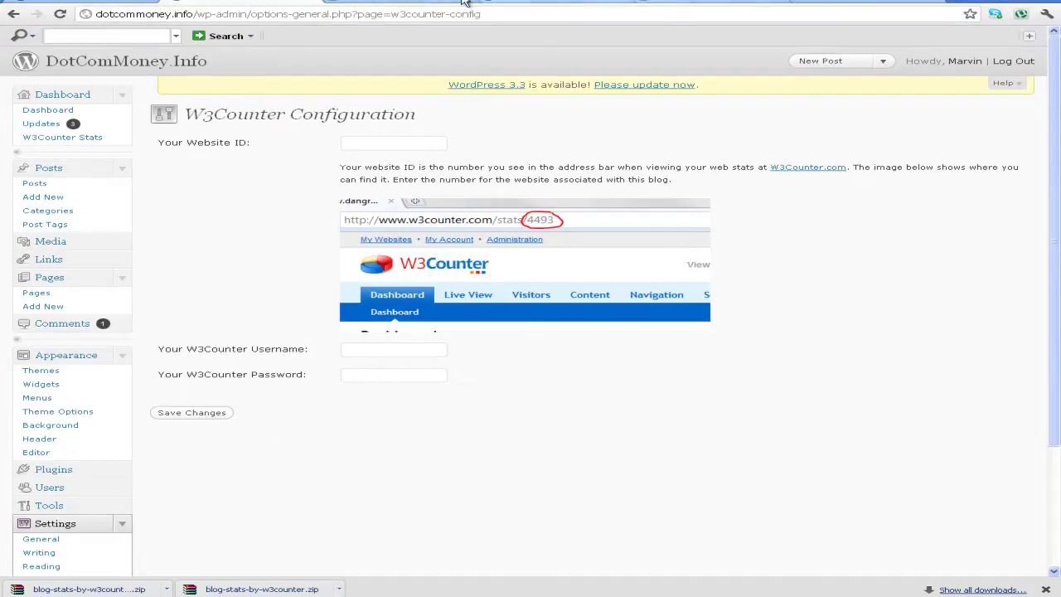
# Open the W3Counter.com link from the configuration page in a new tab
pyautogui.click(417, 2)
pyautogui.click(465, 3)
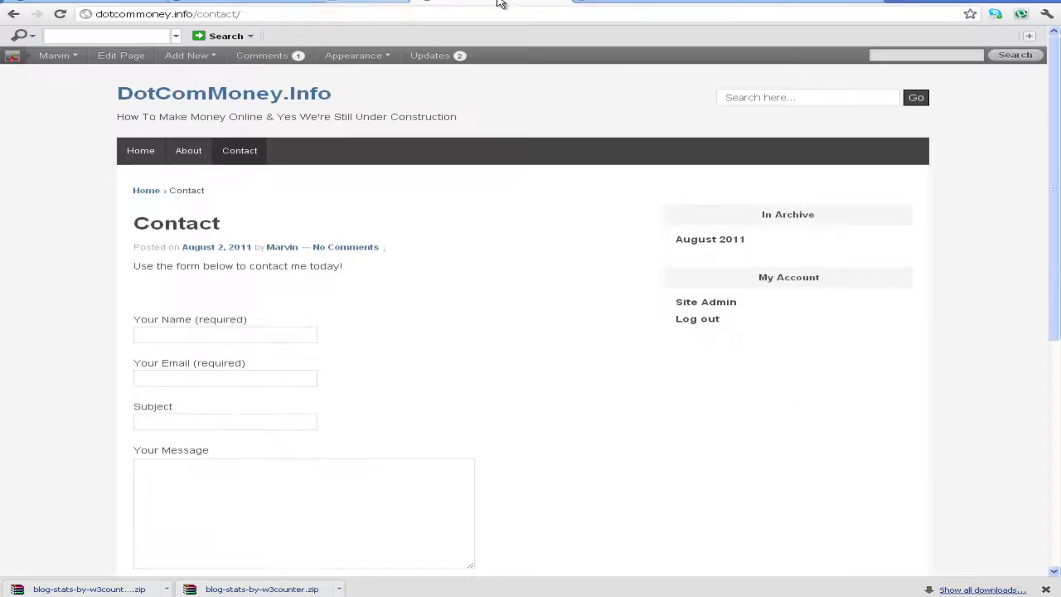
pyautogui.click(419, 3)
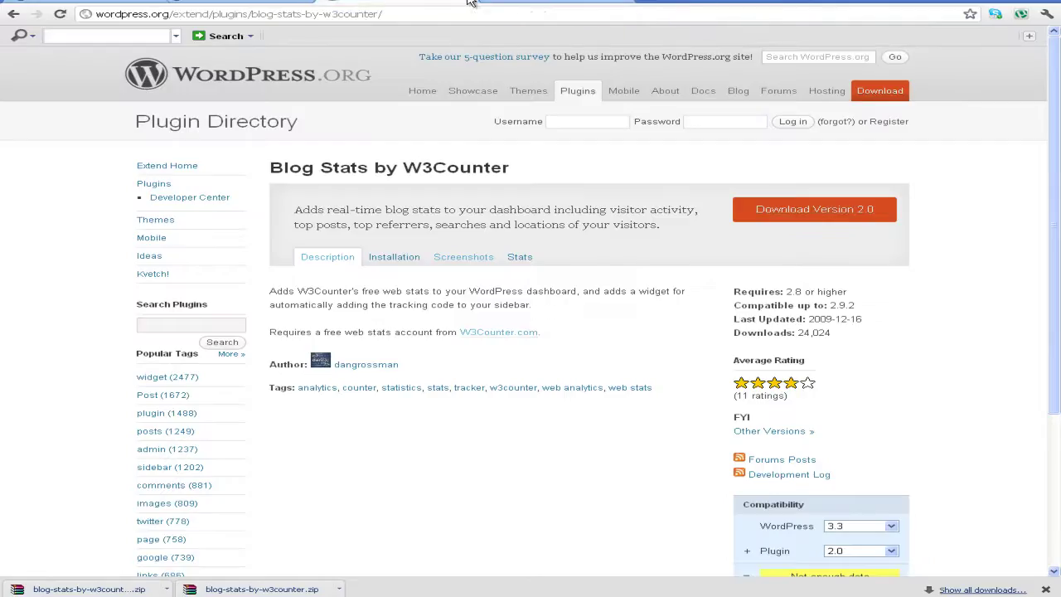
pyautogui.click(473, 2)
pyautogui.click(278, 3)
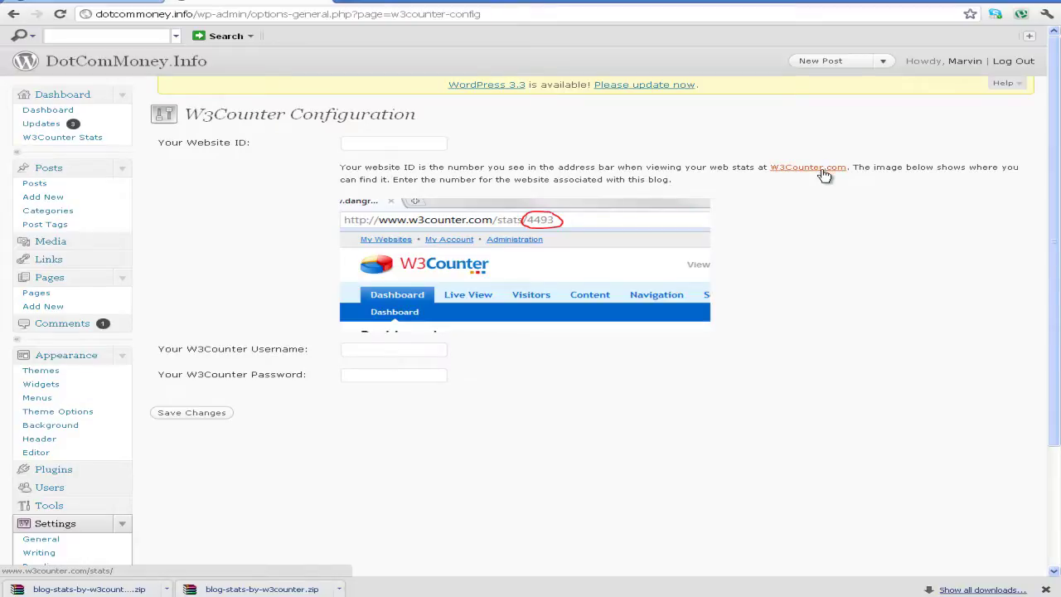
pyautogui.rightClick(824, 170)
pyautogui.click(855, 180)
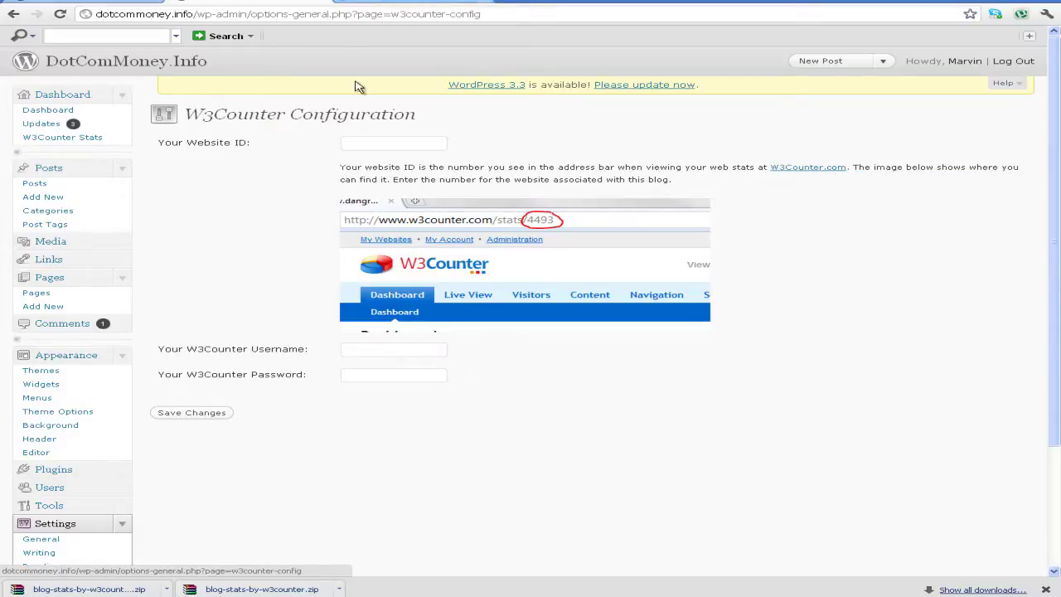
pyautogui.click(434, 1)
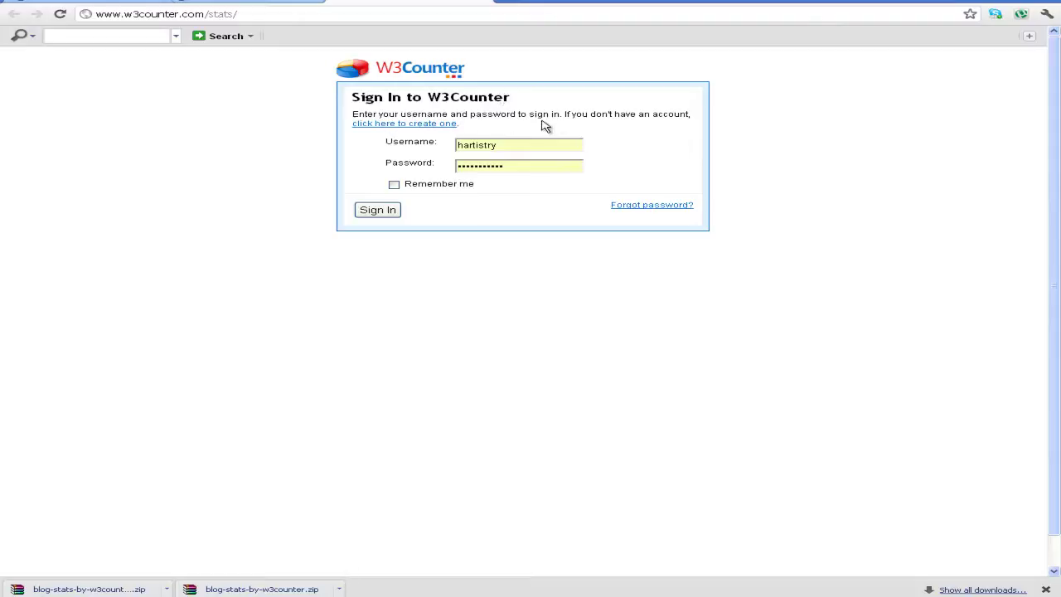
# Open the W3Counter signup form and enter the site owner's first and last name
pyautogui.click(424, 123)
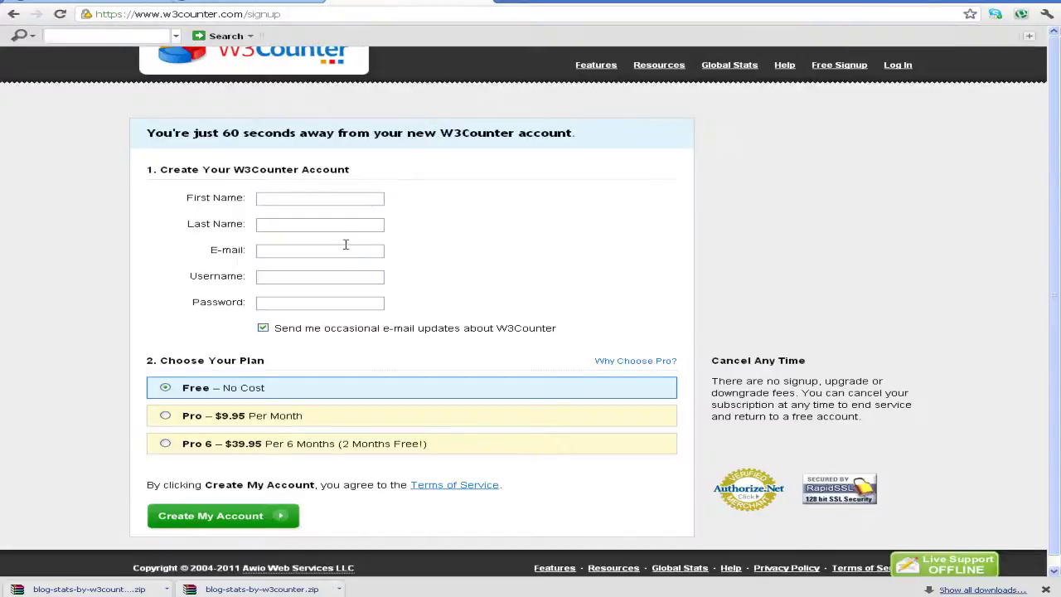
pyautogui.click(296, 199)
pyautogui.press('Tab')
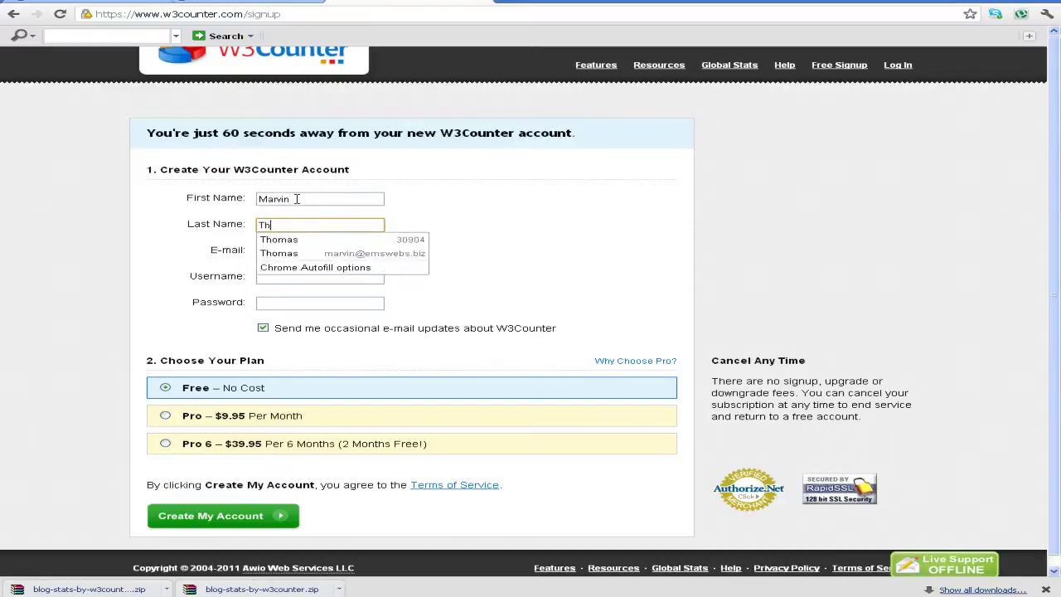
pyautogui.press('Tab')
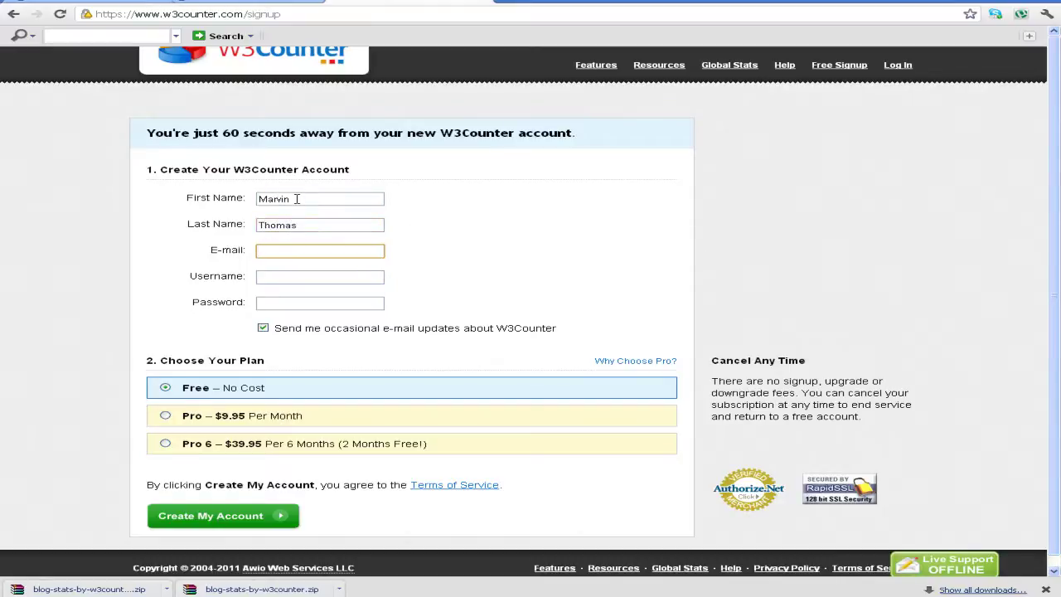
# Fill in the owner's e-mail address and a username, and opt out of e-mail updates
pyautogui.press('Tab')
pyautogui.write('dot')
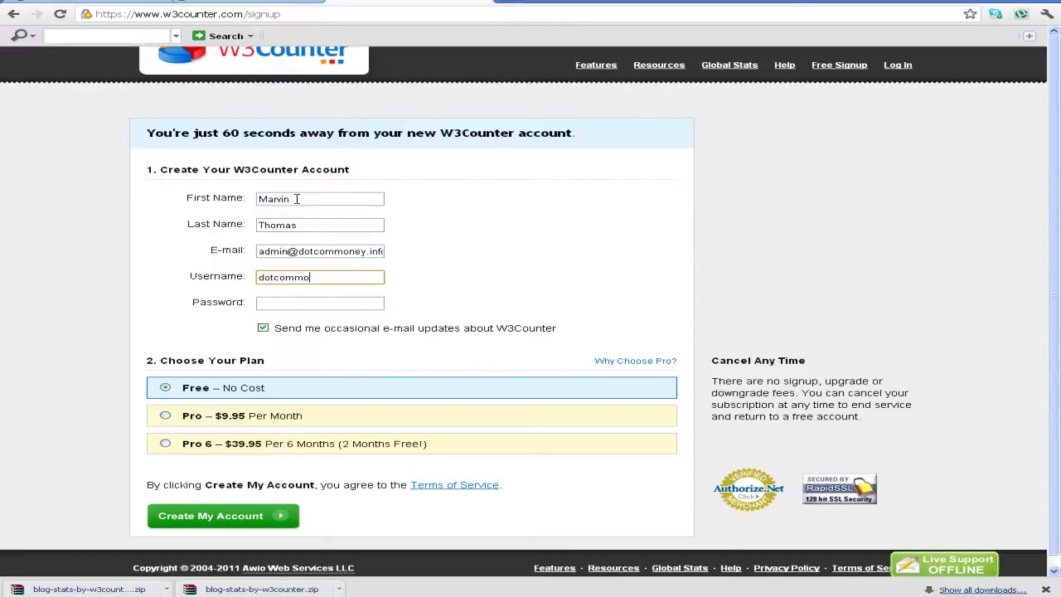
pyautogui.press('Tab')
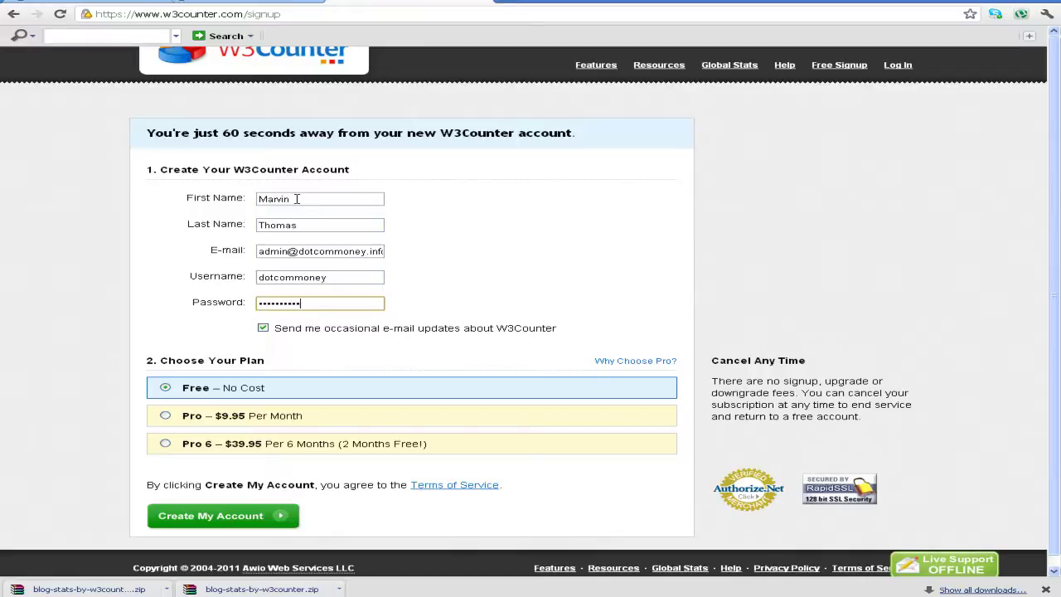
pyautogui.click(261, 329)
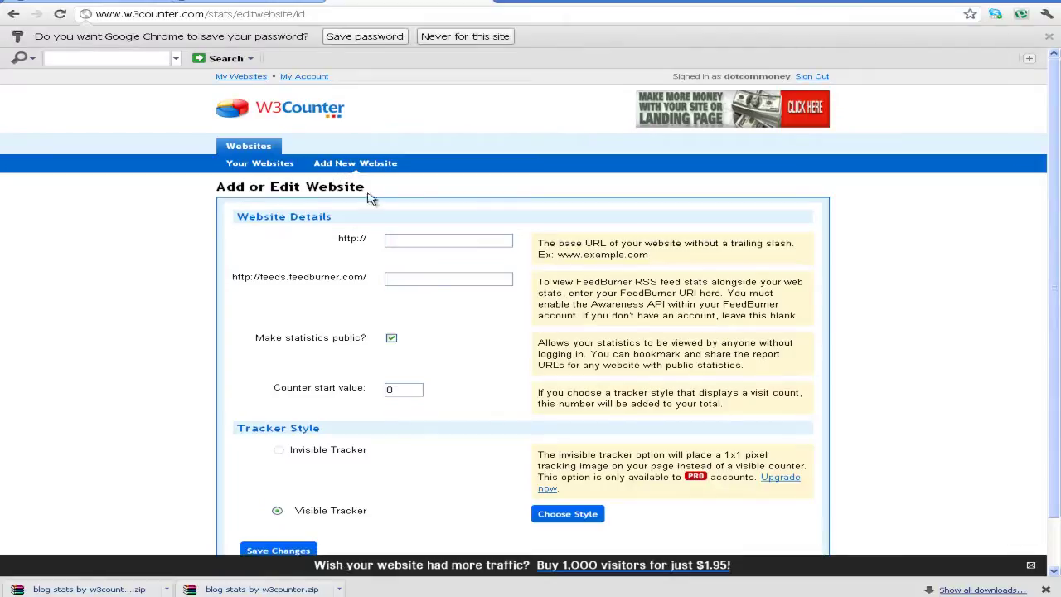
pyautogui.click(223, 7)
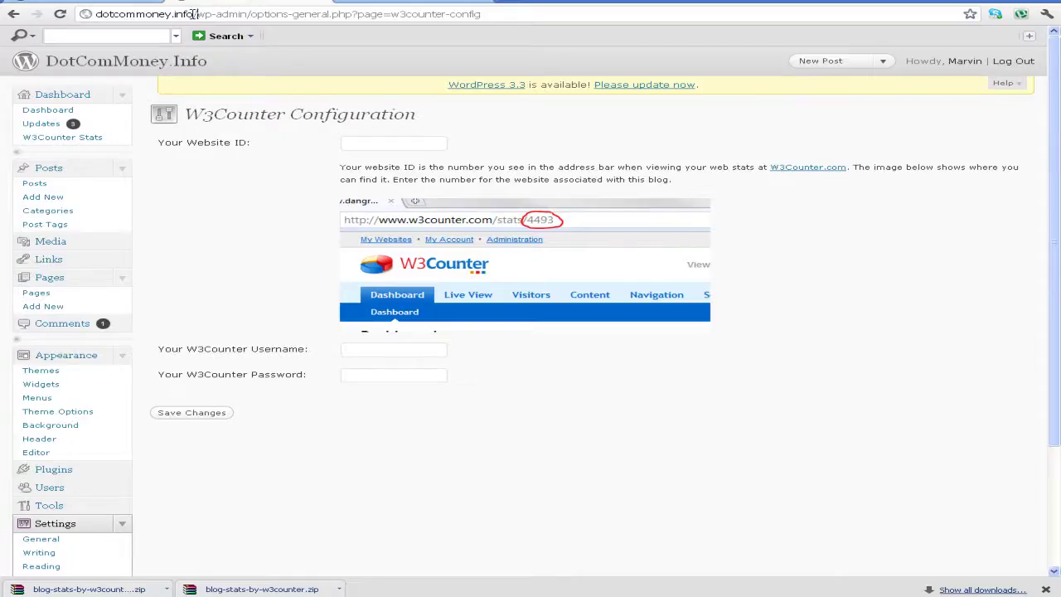
pyautogui.moveTo(196, 14); pyautogui.dragTo(41, 18)
pyautogui.hotkey('ctrl', 'c')
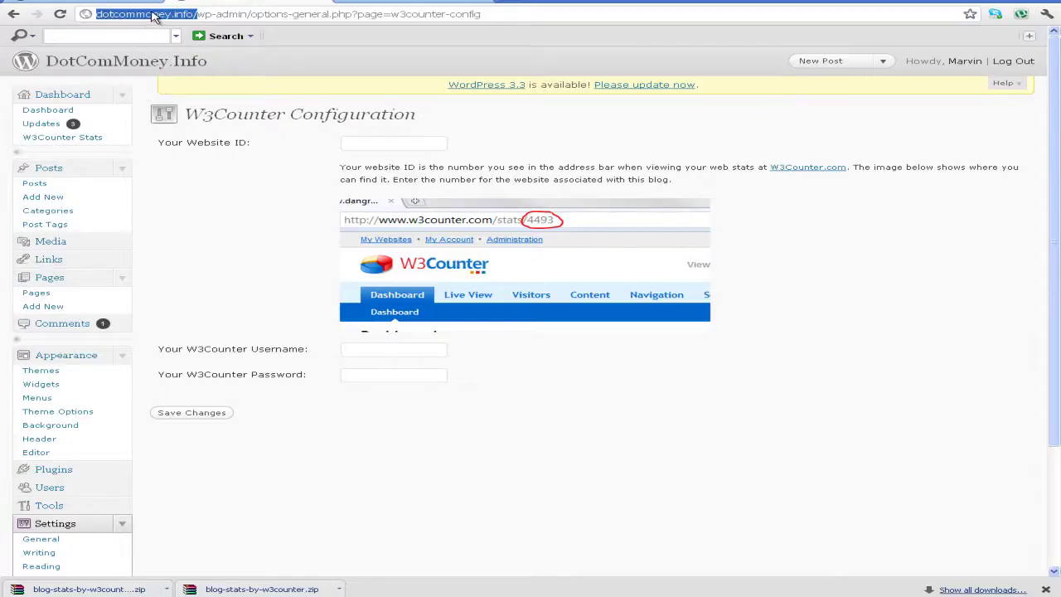
pyautogui.click(414, 7)
pyautogui.click(447, 240)
pyautogui.hotkey('ctrl', 'v')
pyautogui.moveTo(416, 241); pyautogui.dragTo(237, 242)
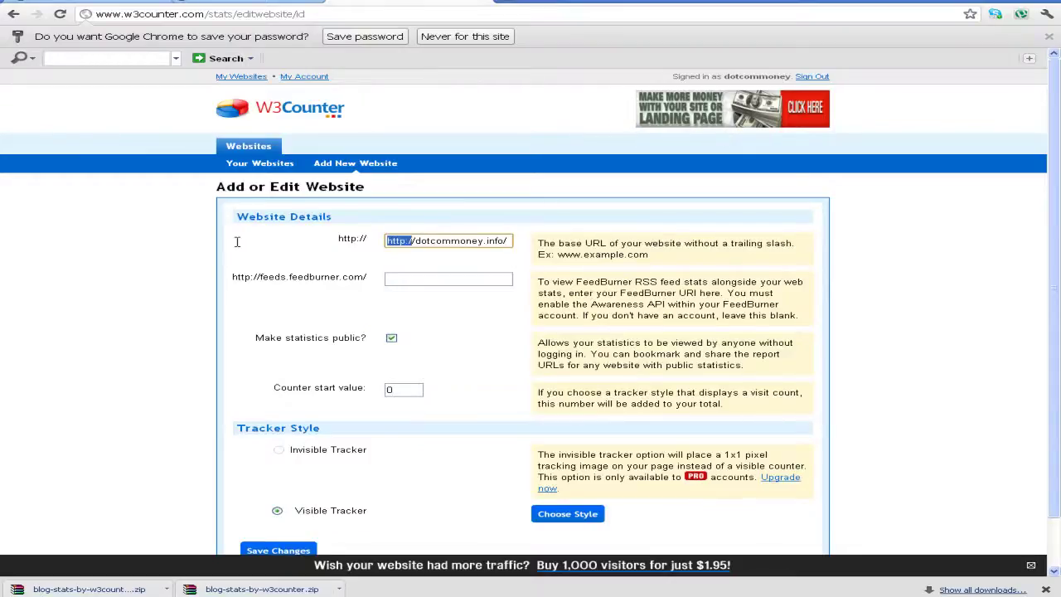
pyautogui.press('BackSpace')
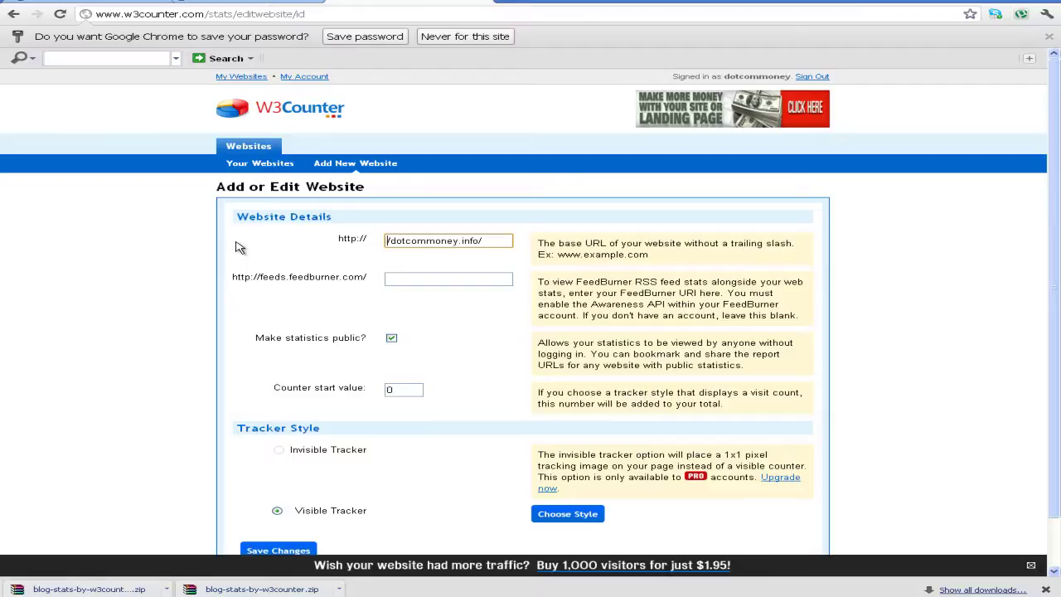
pyautogui.click(487, 255)
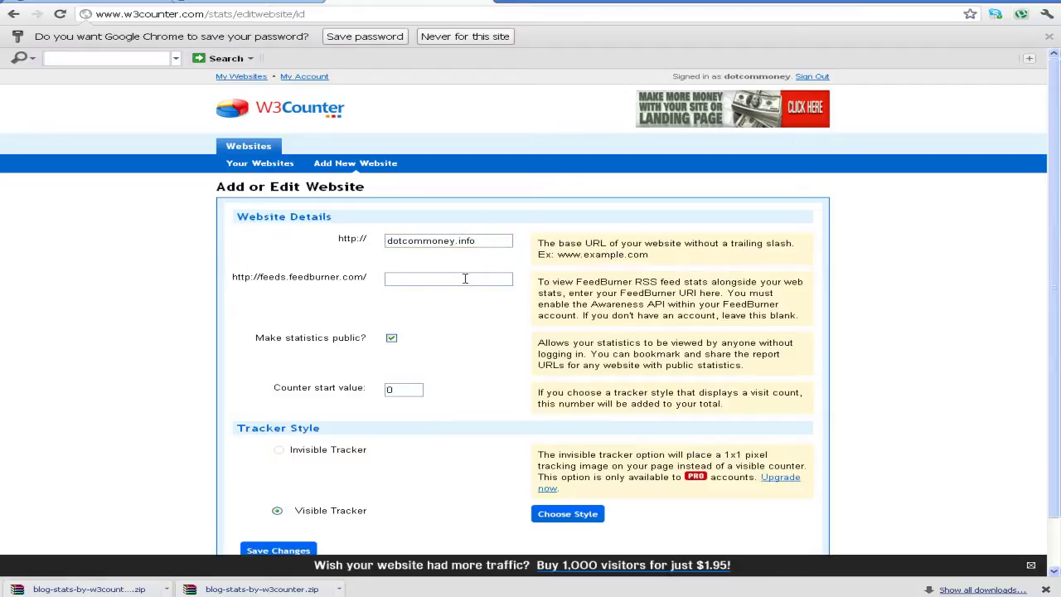
pyautogui.scroll(-1, 448, 357)
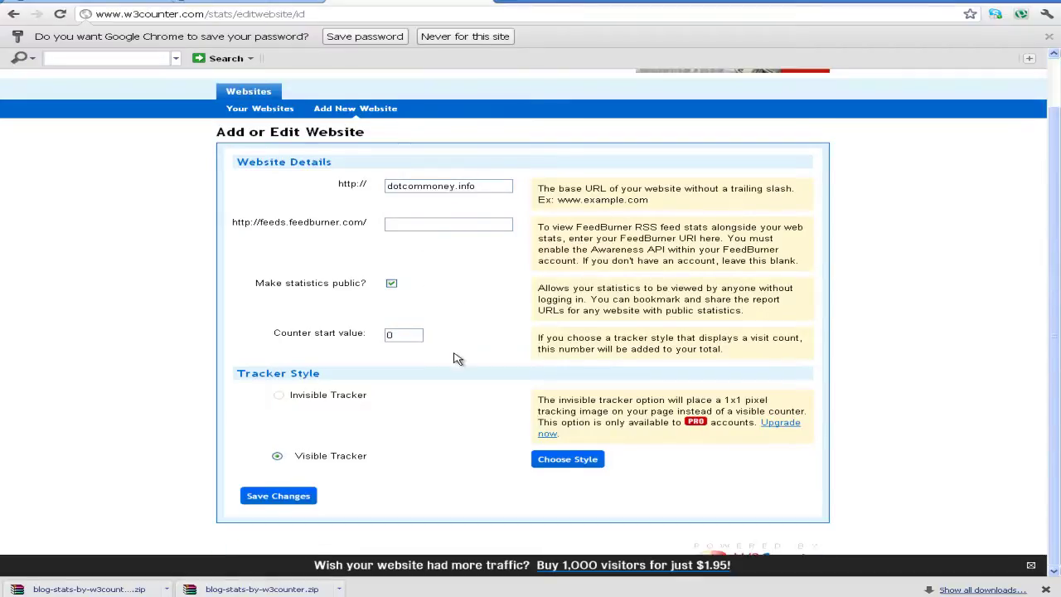
pyautogui.click(412, 221)
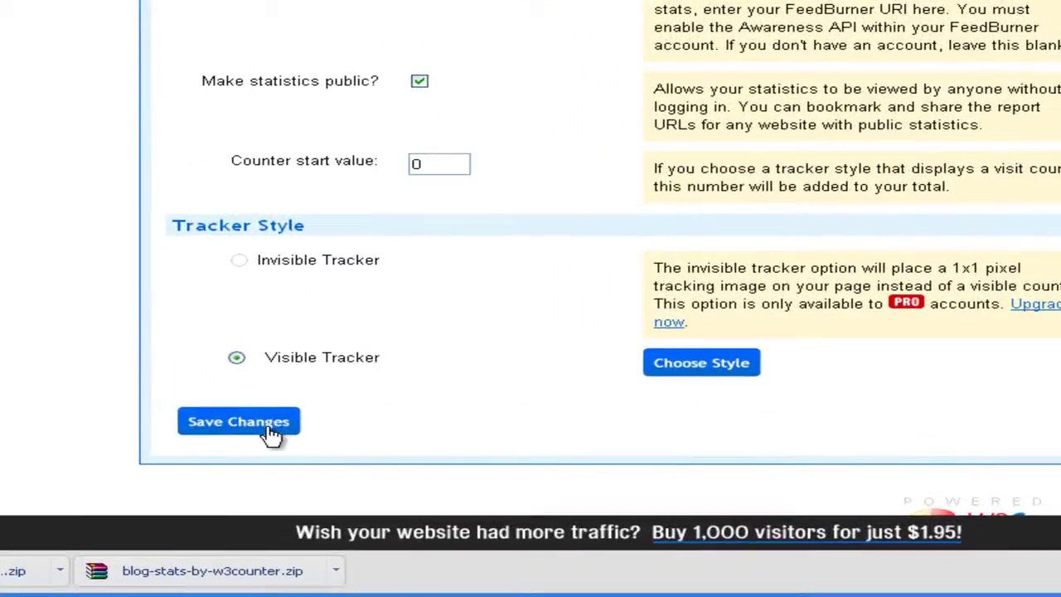
pyautogui.click(272, 433)
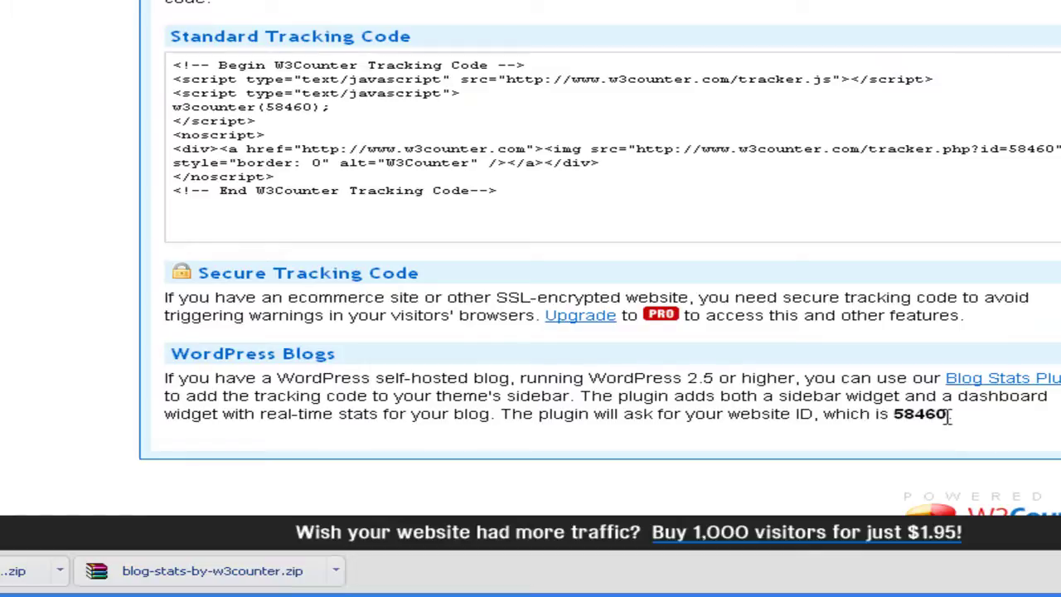
# Select the website ID 58460 on the W3Counter tracking code page
pyautogui.moveTo(950, 414); pyautogui.dragTo(895, 419)
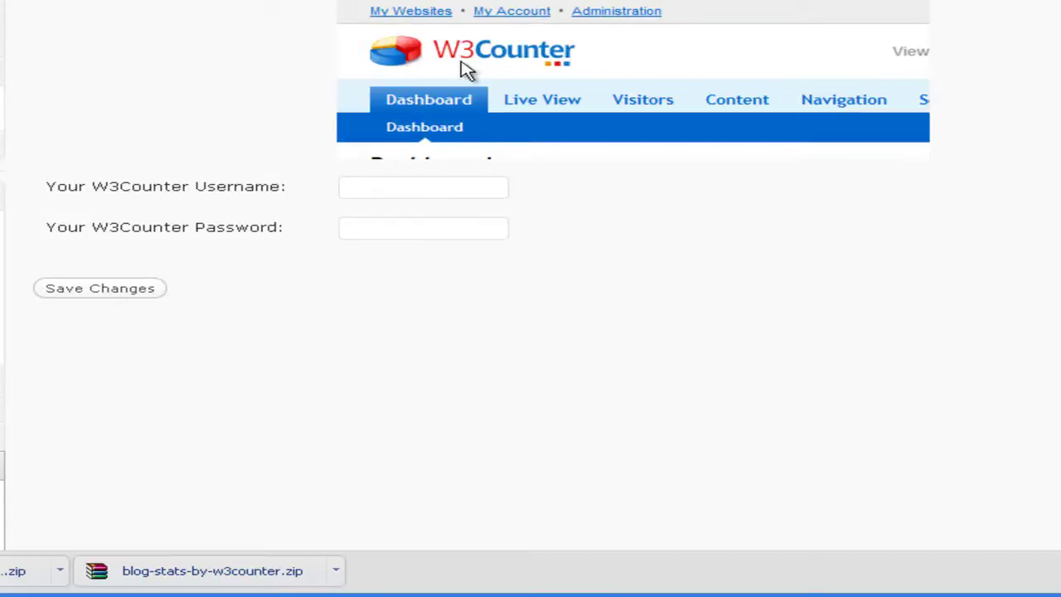
# Enter the W3Counter account username and password in the plugin settings and save them
pyautogui.click(378, 196)
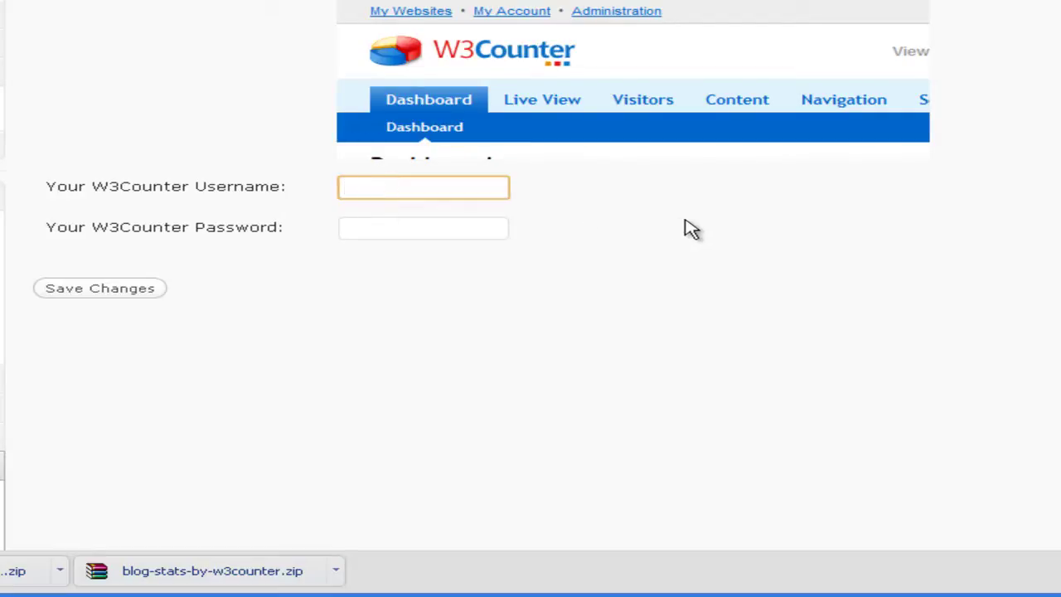
pyautogui.write('dontcommoney')
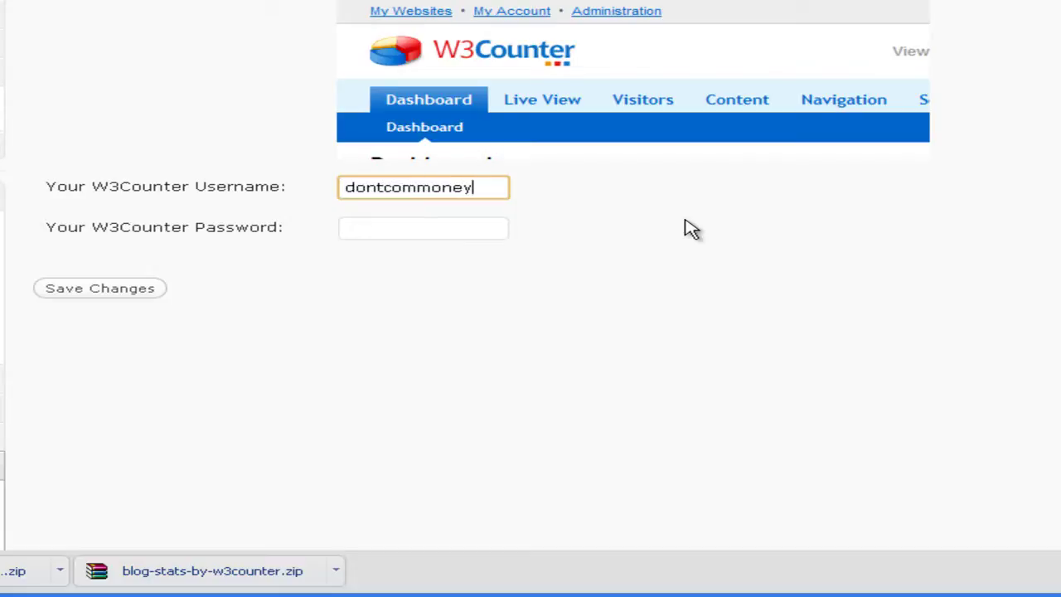
pyautogui.press('Tab')
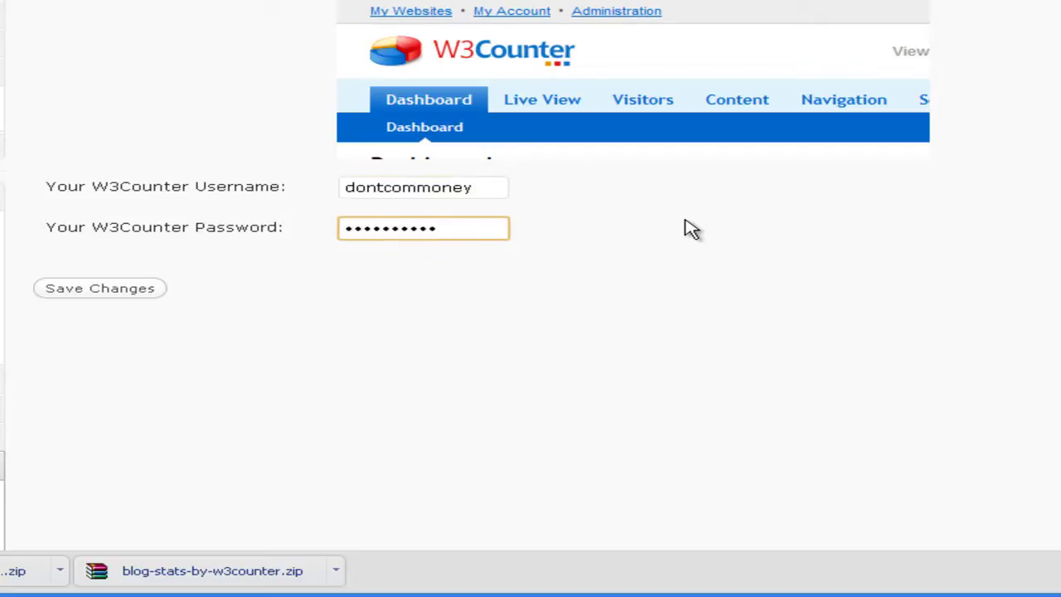
pyautogui.click(89, 294)
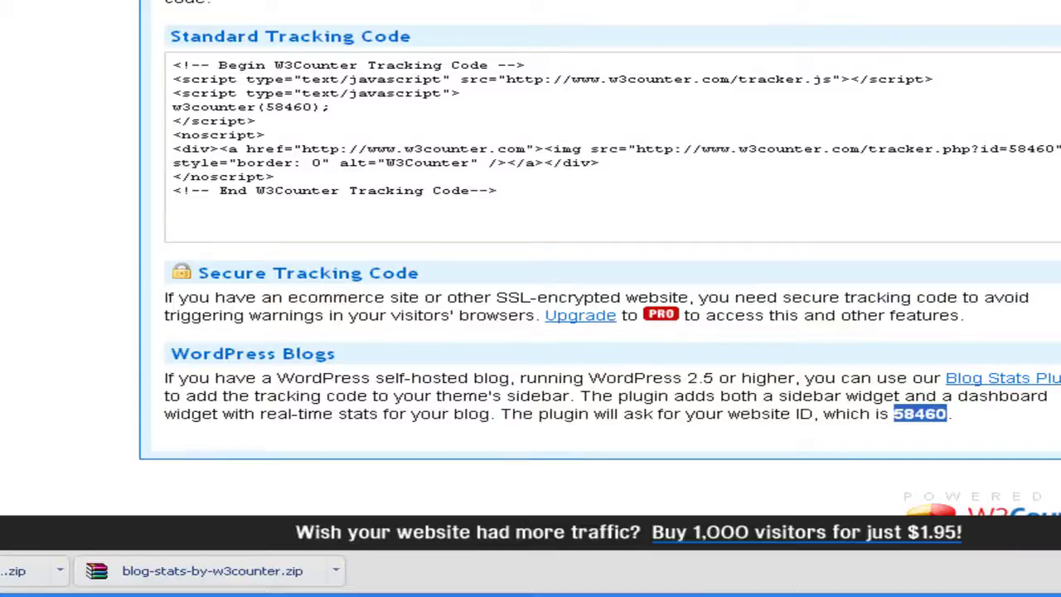
# Select and copy the whole Standard Tracking Code block
pyautogui.moveTo(584, 193); pyautogui.dragTo(151, 65)
pyautogui.rightClick(371, 82)
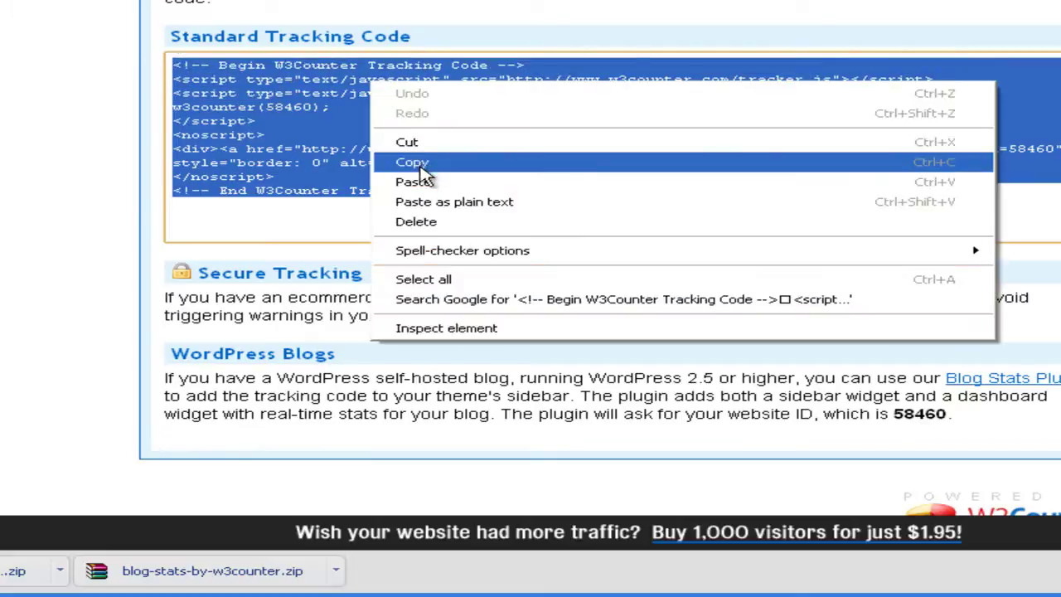
pyautogui.click(421, 168)
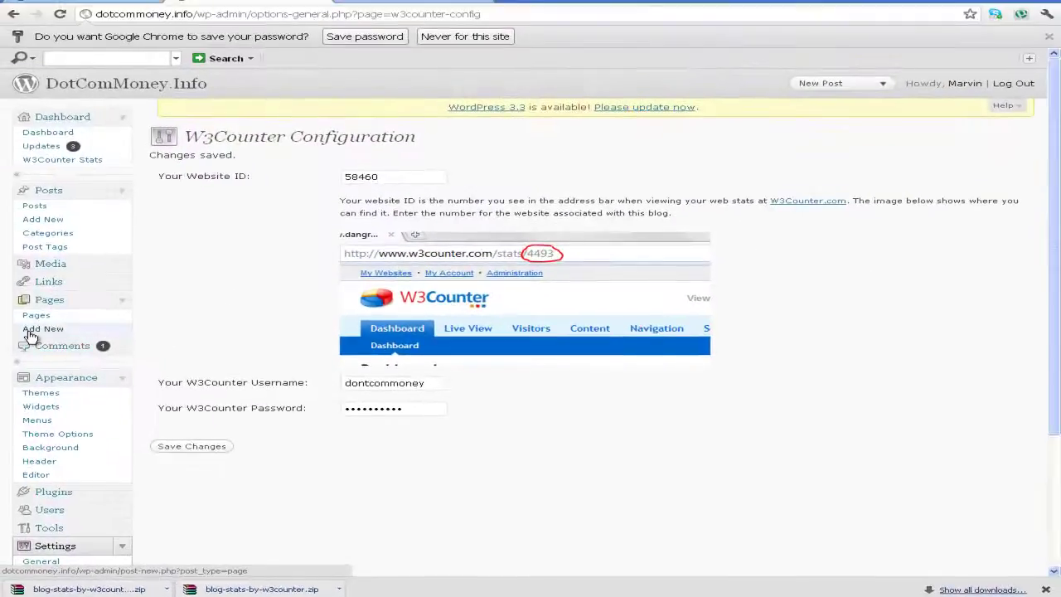
pyautogui.scroll(-3, 83, 299)
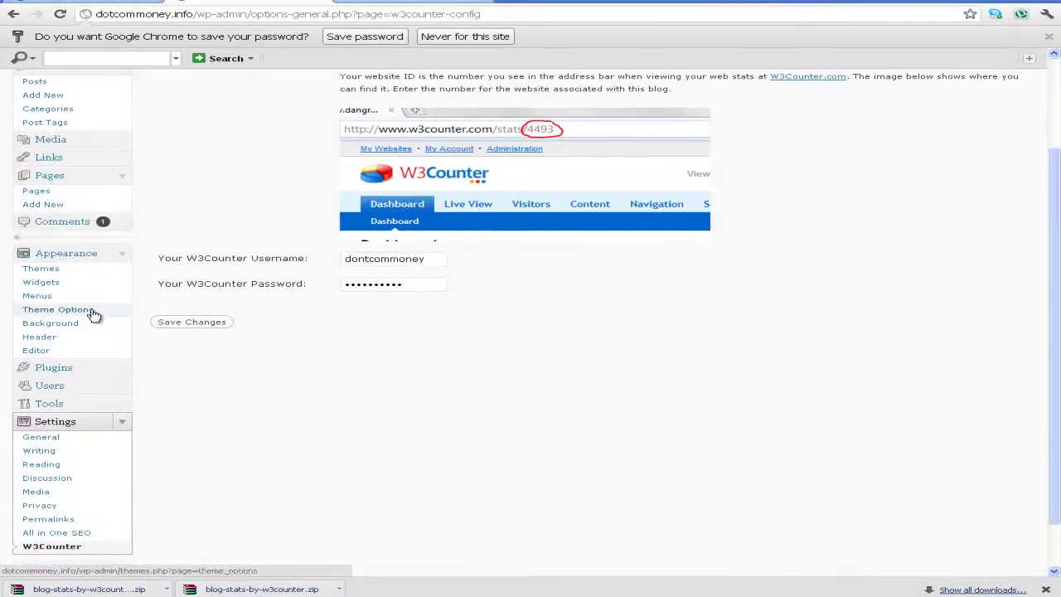
# Open the theme's Footer (footer.php) template in the theme editor
pyautogui.click(65, 355)
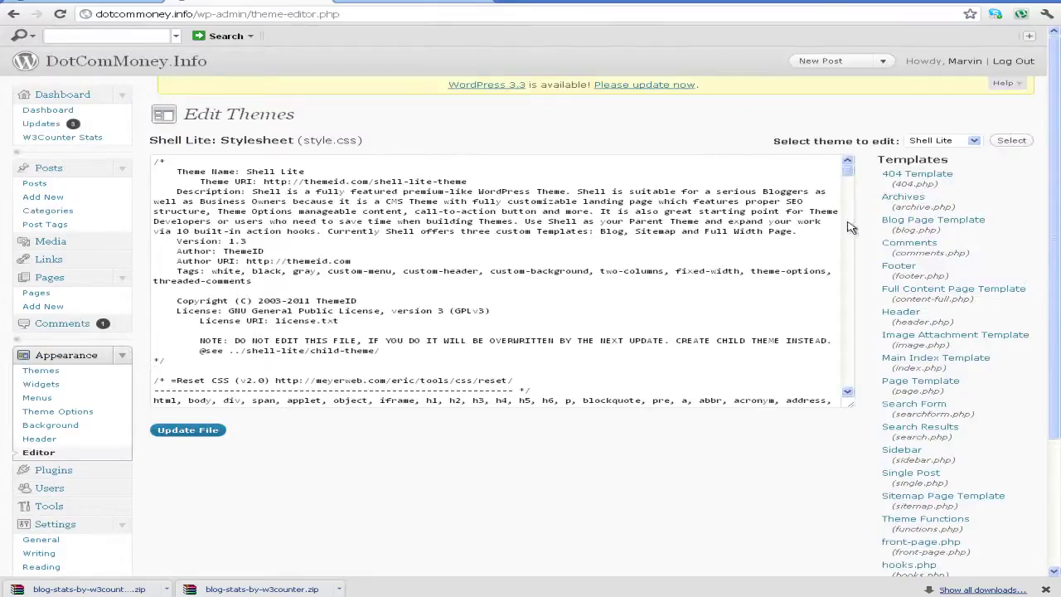
pyautogui.click(904, 270)
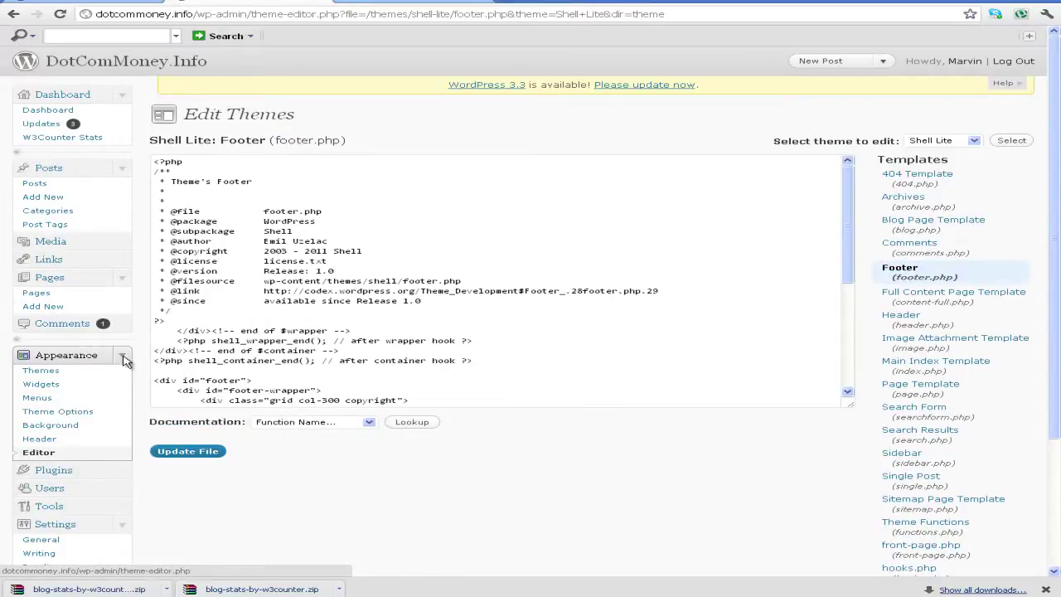
pyautogui.click(87, 461)
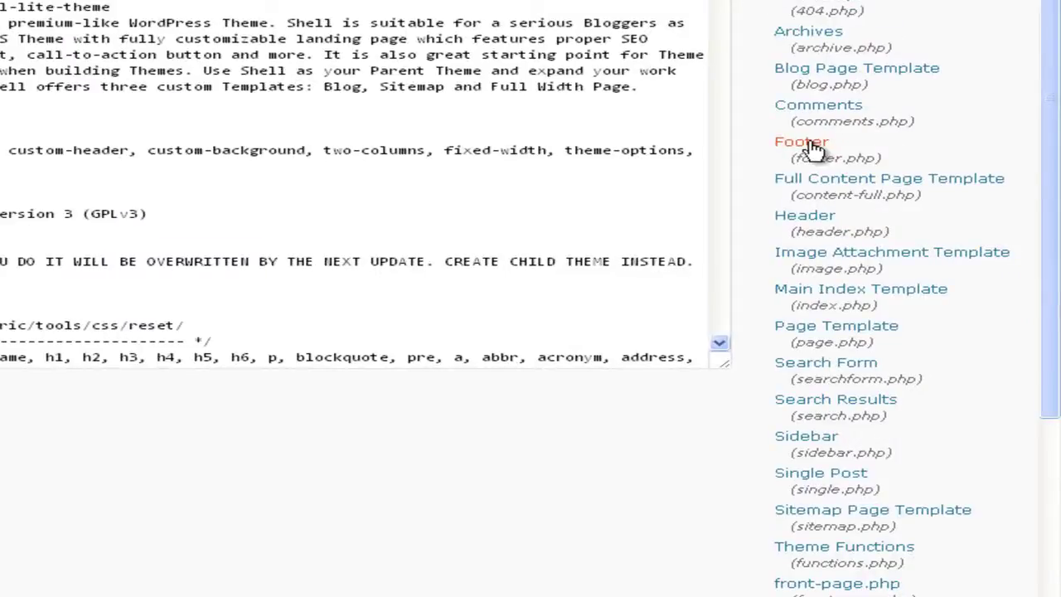
pyautogui.click(808, 144)
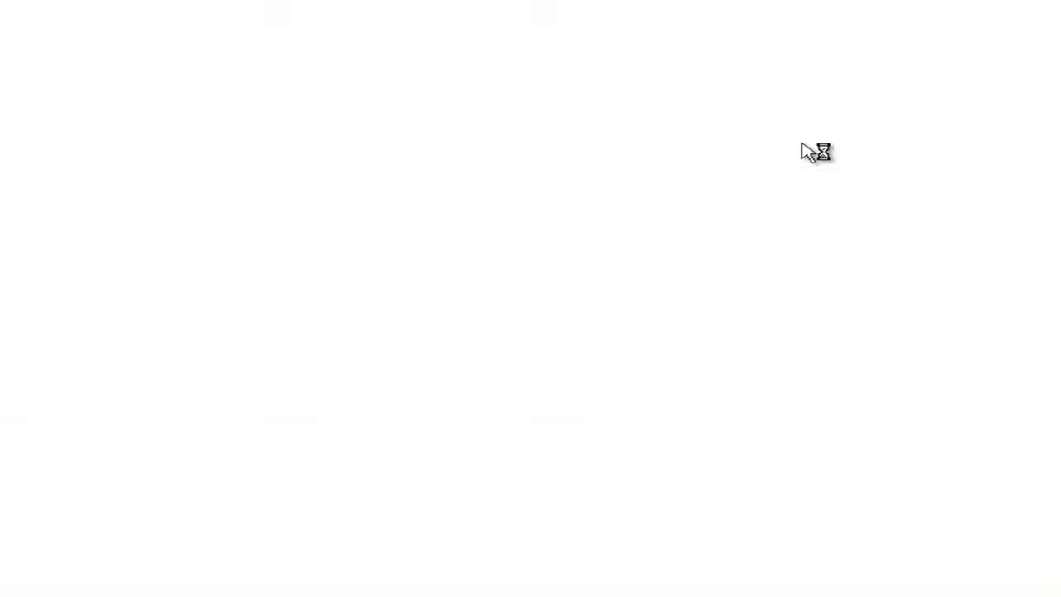
pyautogui.moveTo(719, 83); pyautogui.dragTo(699, 307)
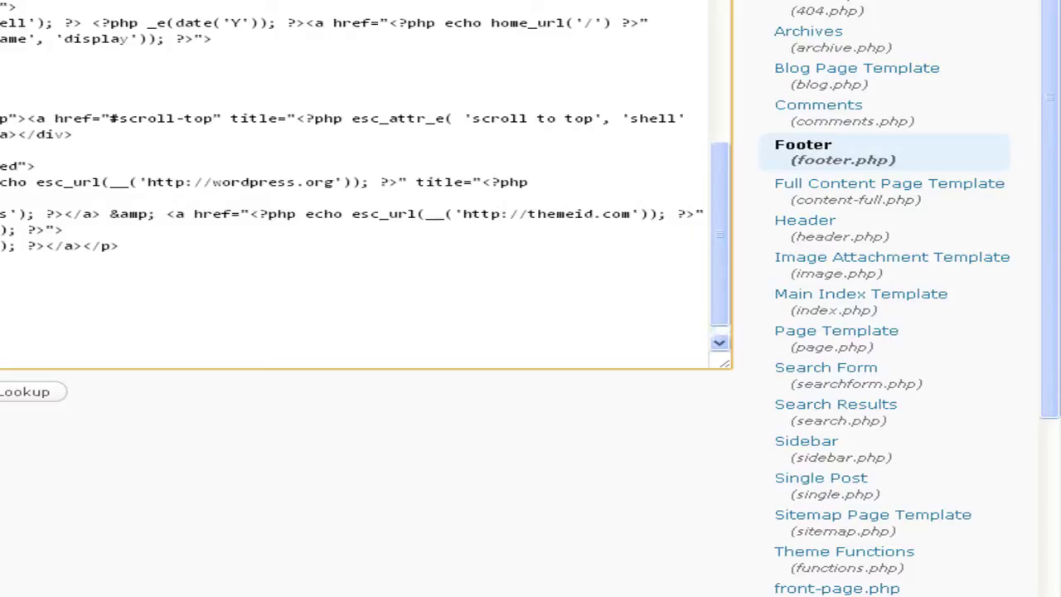
pyautogui.hotkey('ctrl', 'v')
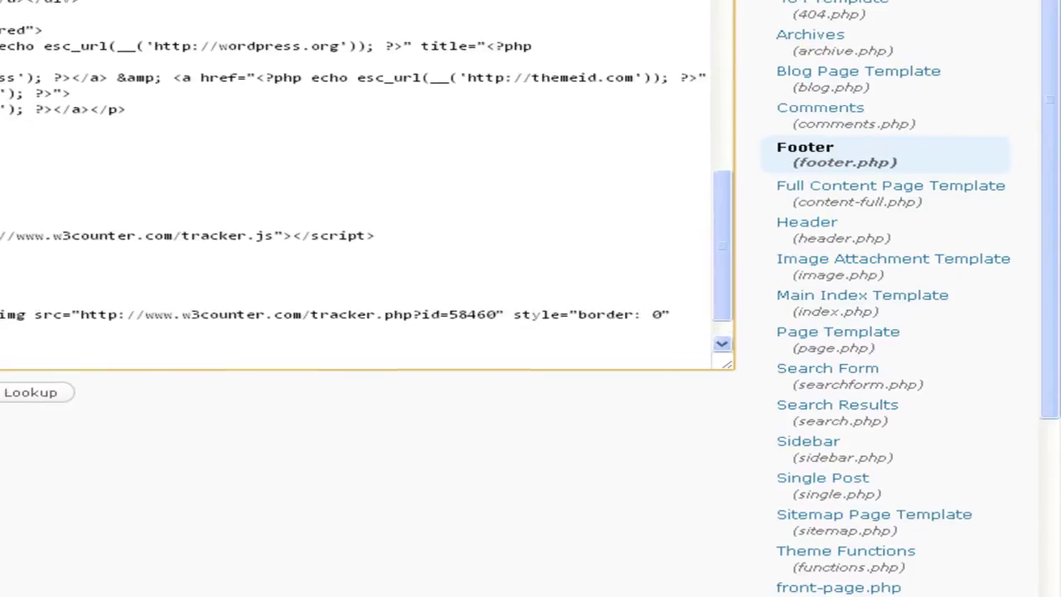
pyautogui.hotkey('ctrl', 'z')
pyautogui.scroll(-3, 316, 357)
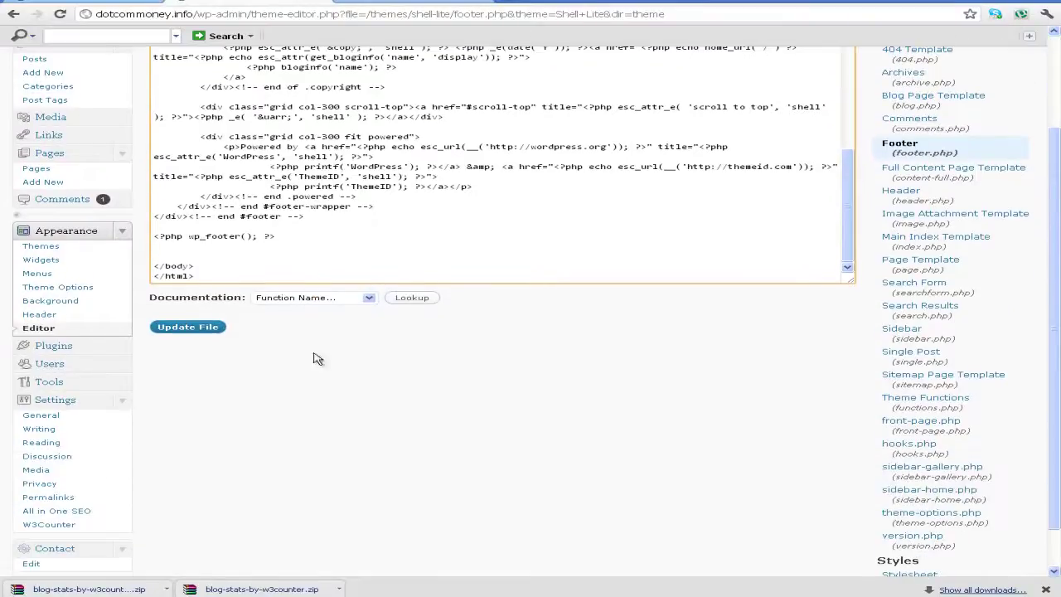
# Paste the tracking code above </body>, update footer.php, and view the live site
pyautogui.moveTo(207, 265); pyautogui.dragTo(153, 264)
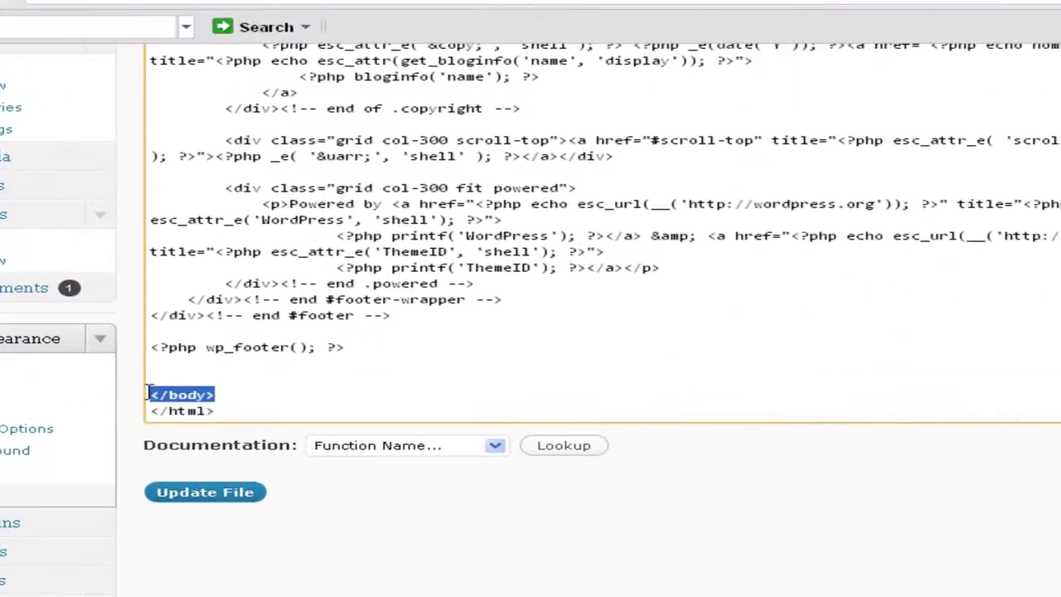
pyautogui.click(154, 379)
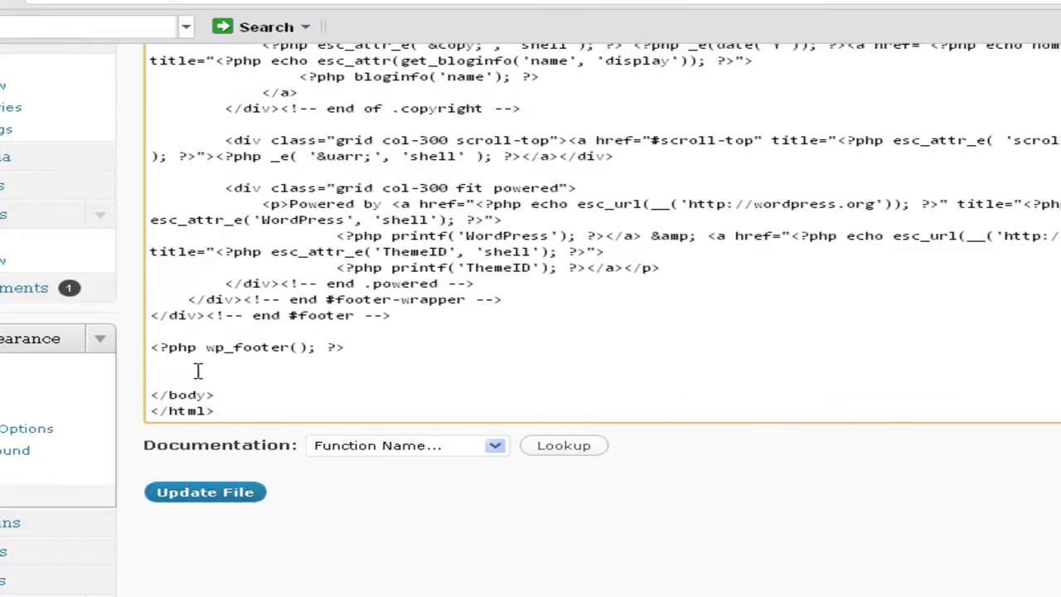
pyautogui.hotkey('ctrl', 'v')
pyautogui.click(247, 496)
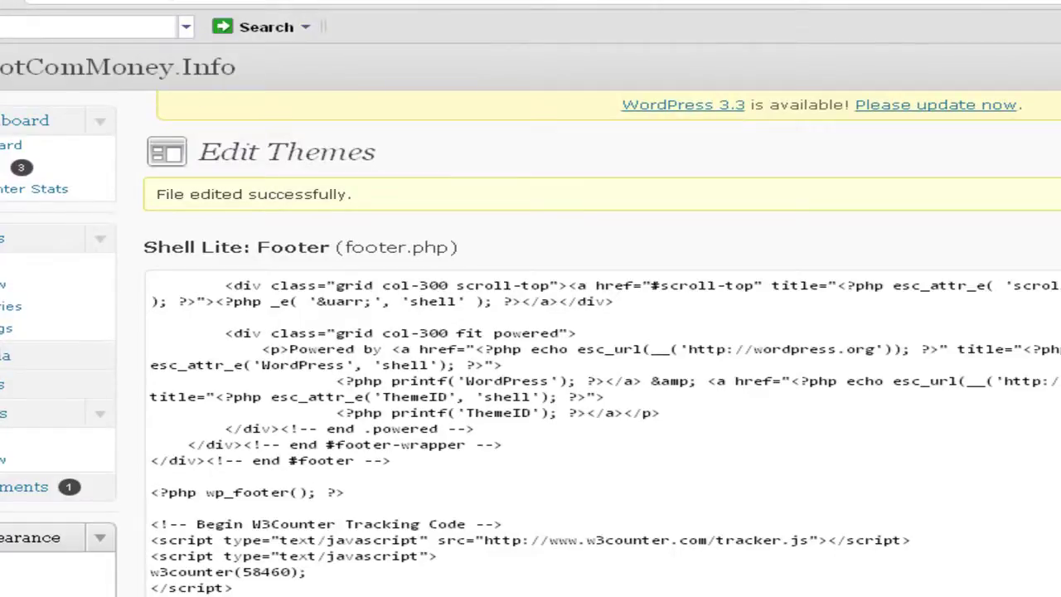
pyautogui.click(116, 66)
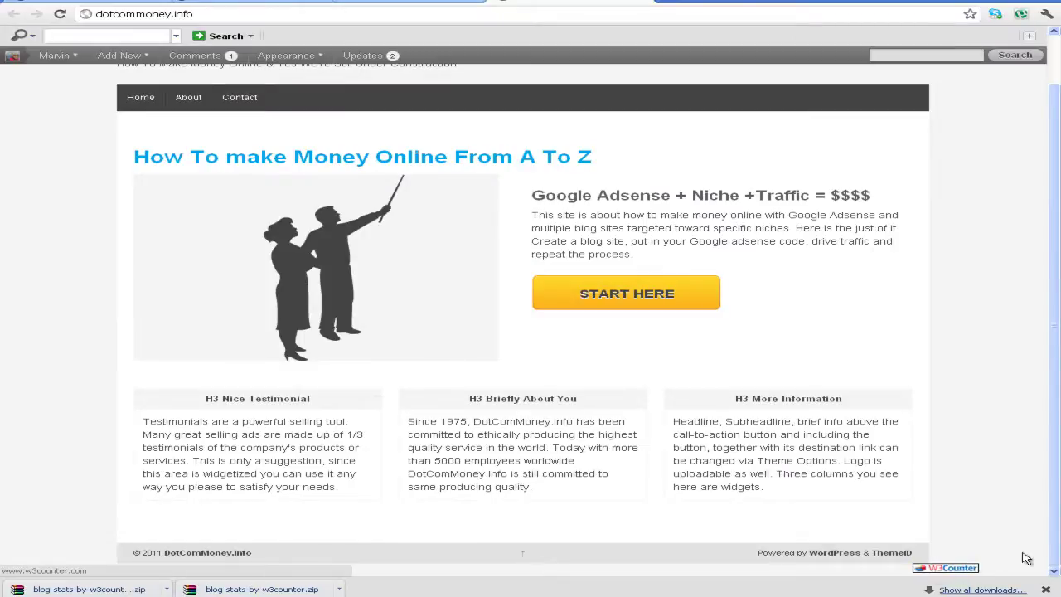
# Scroll the front page to check the counter badge, then return to the W3Counter tracker code page
pyautogui.scroll(1, 1055, 481)
pyautogui.scroll(-1, 1055, 473)
pyautogui.scroll(1, 1057, 461)
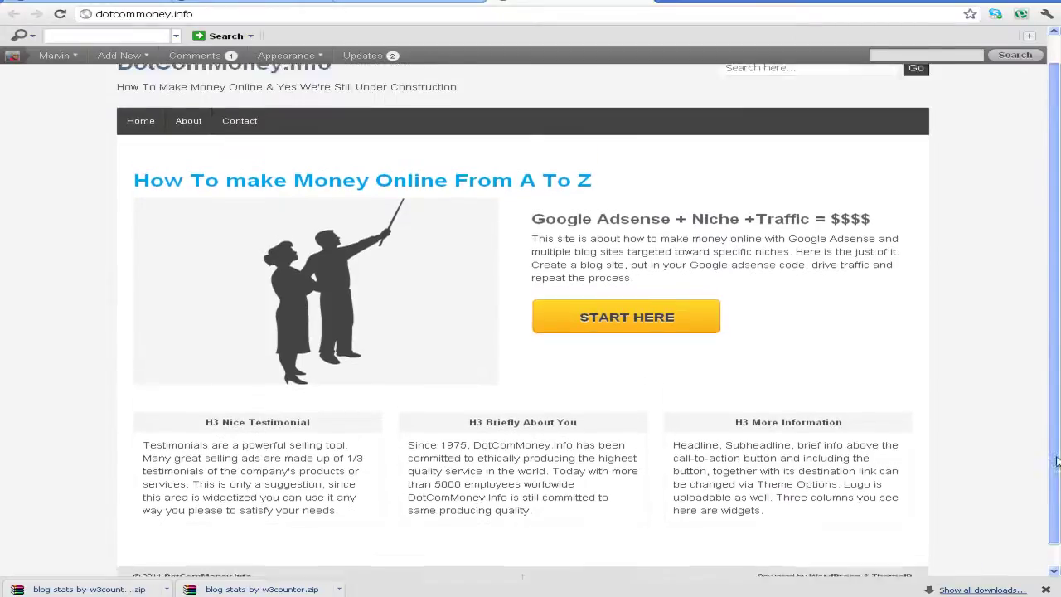
pyautogui.scroll(2, 1056, 461)
pyautogui.click(506, 4)
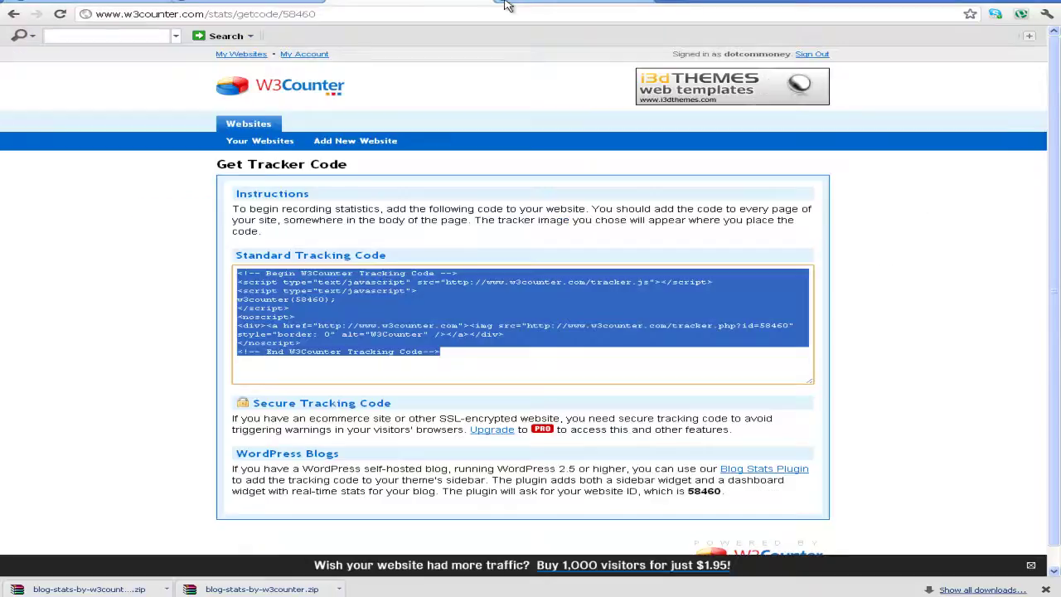